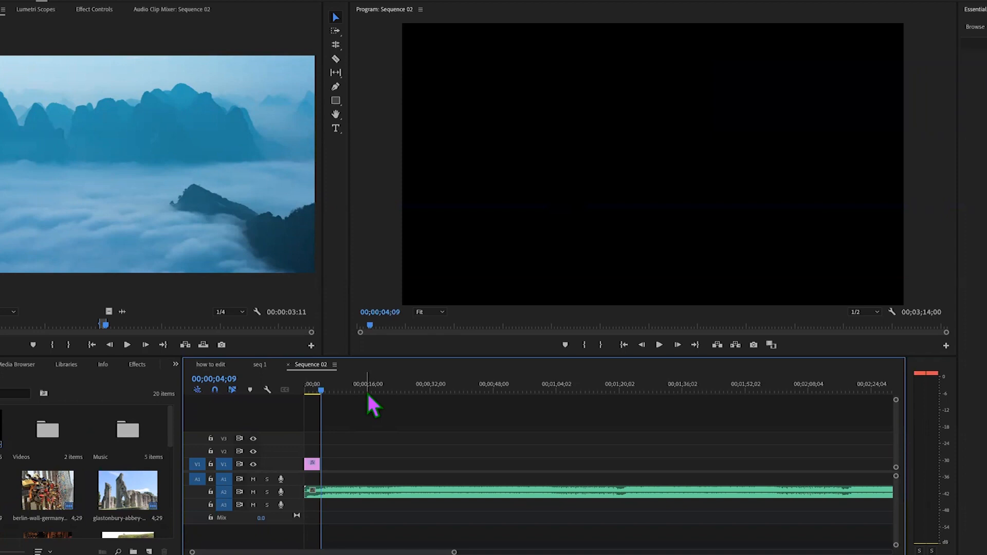
# Import BEACH FOOTAGE stock.mp4 and Mountain Life.mp4 from the Videos folder of IN/OUT Edit Exercise
pyautogui.press('super+i')
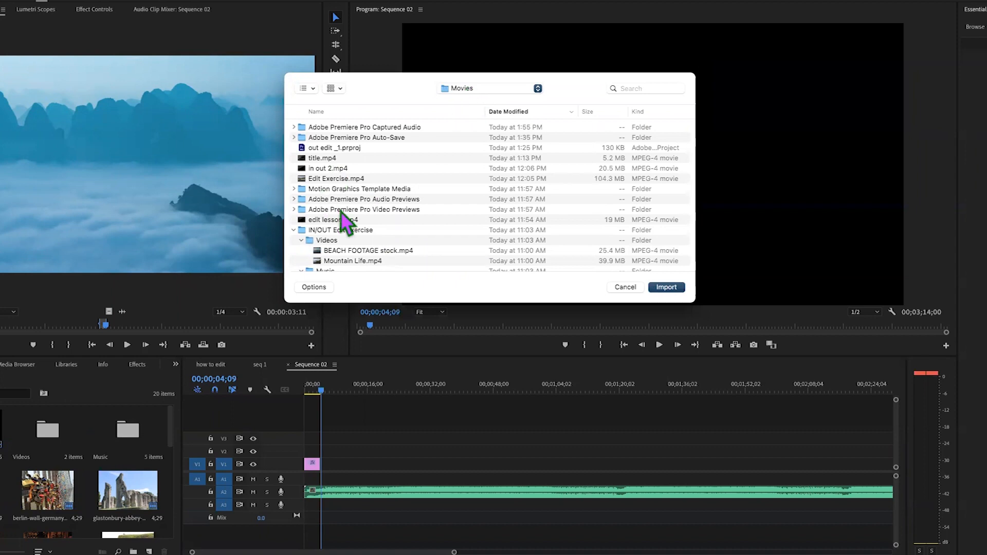
pyautogui.click(336, 250)
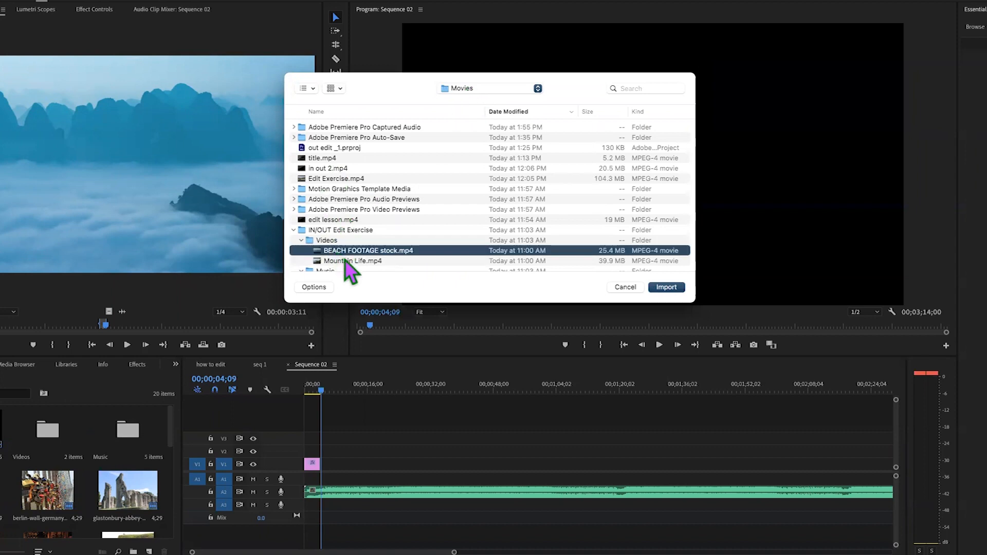
pyautogui.keyDown('shift'); pyautogui.click(340, 261); pyautogui.keyUp('shift')
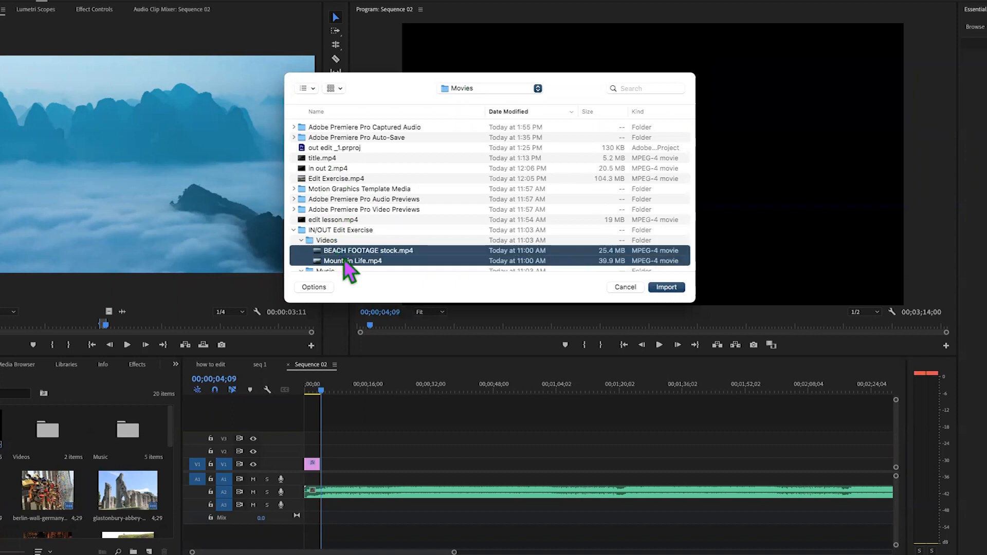
pyautogui.click(668, 288)
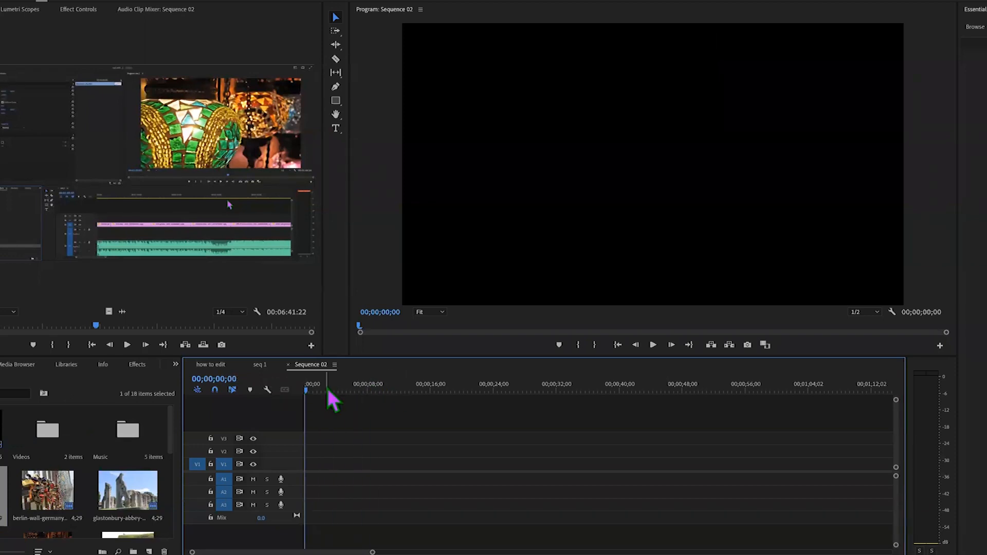
# Add a text layer at the sequence start, with the editor's full name on one line and "Edit Exercise" below it
pyautogui.hotkey('ctrl', 't')
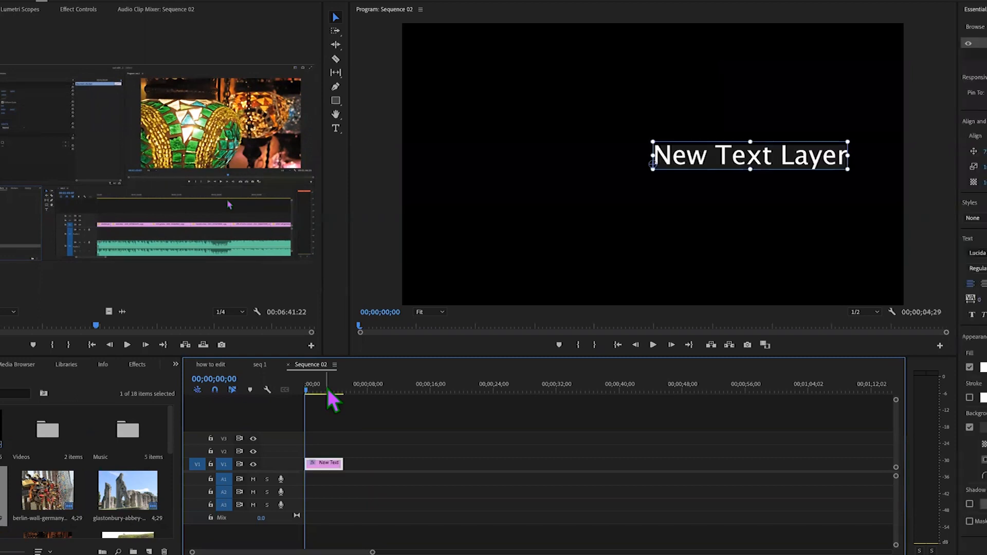
pyautogui.click(335, 128)
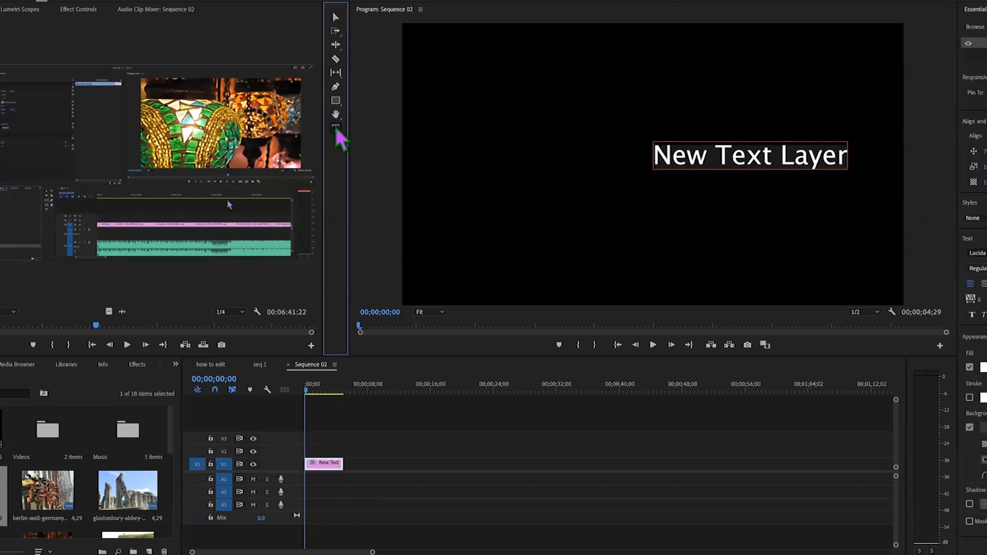
pyautogui.click(760, 166)
pyautogui.tripleClick(760, 166)
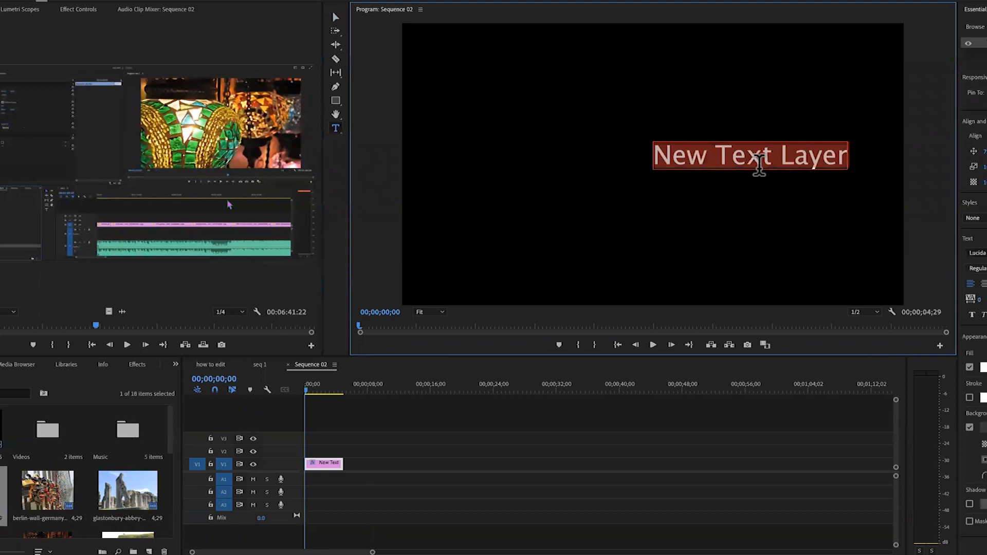
pyautogui.press('BackSpace')
pyautogui.write("Julie O'ne")
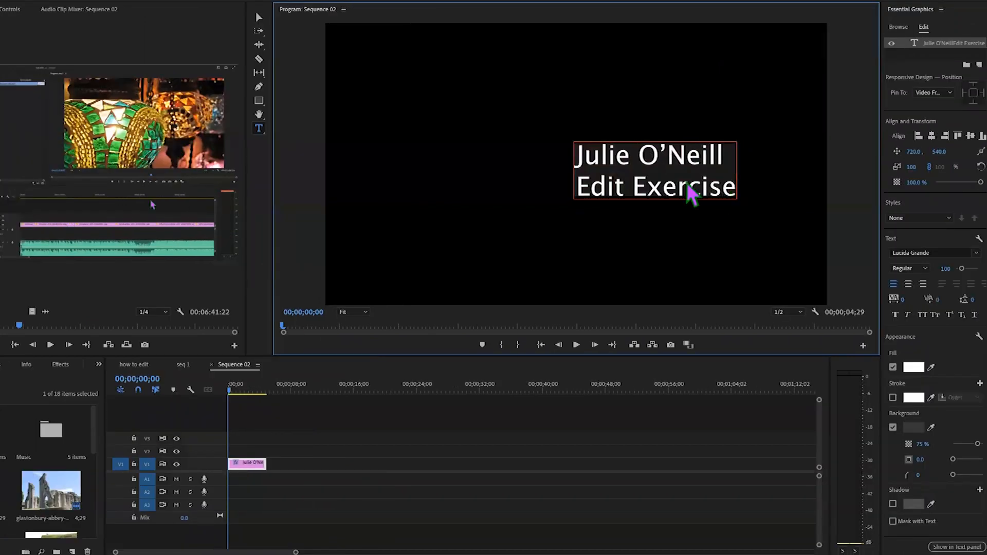
# Give all the title text a green fill (59B911) and a white outer stroke
pyautogui.moveTo(737, 205); pyautogui.dragTo(498, 158)
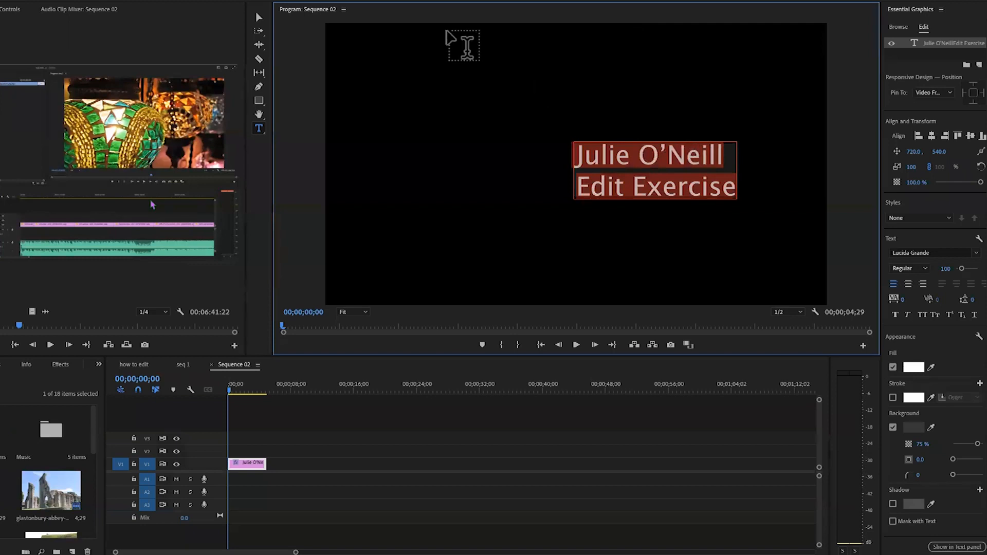
pyautogui.click(946, 44)
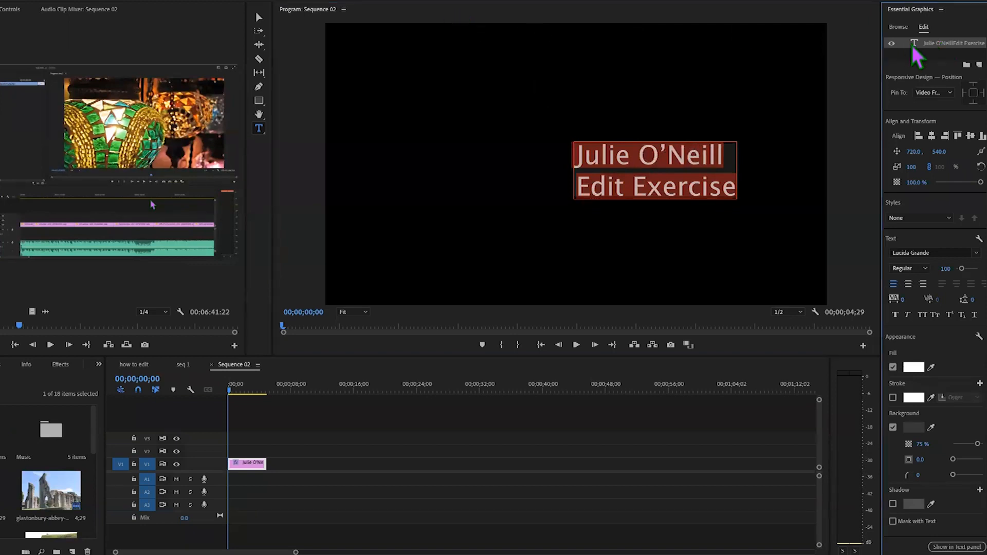
pyautogui.click(914, 368)
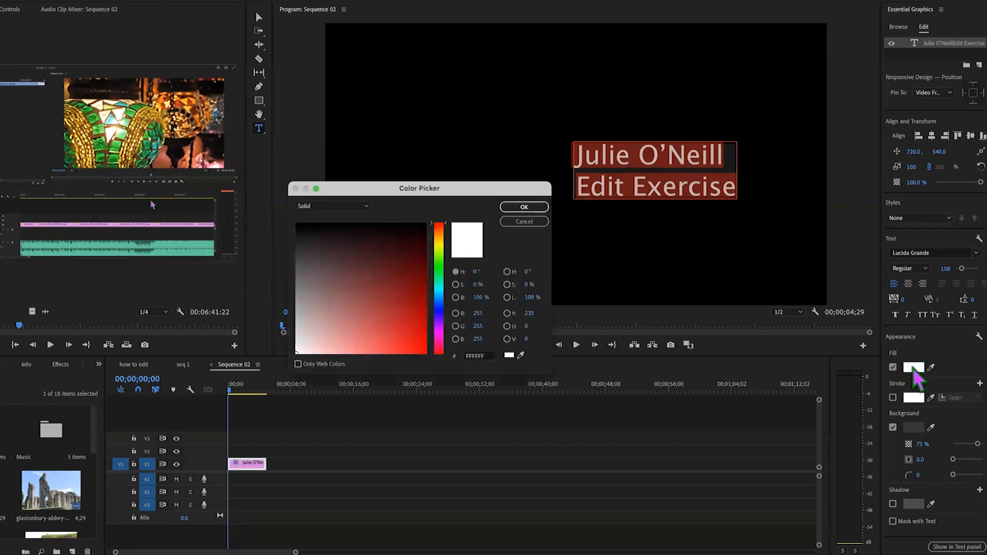
pyautogui.click(439, 259)
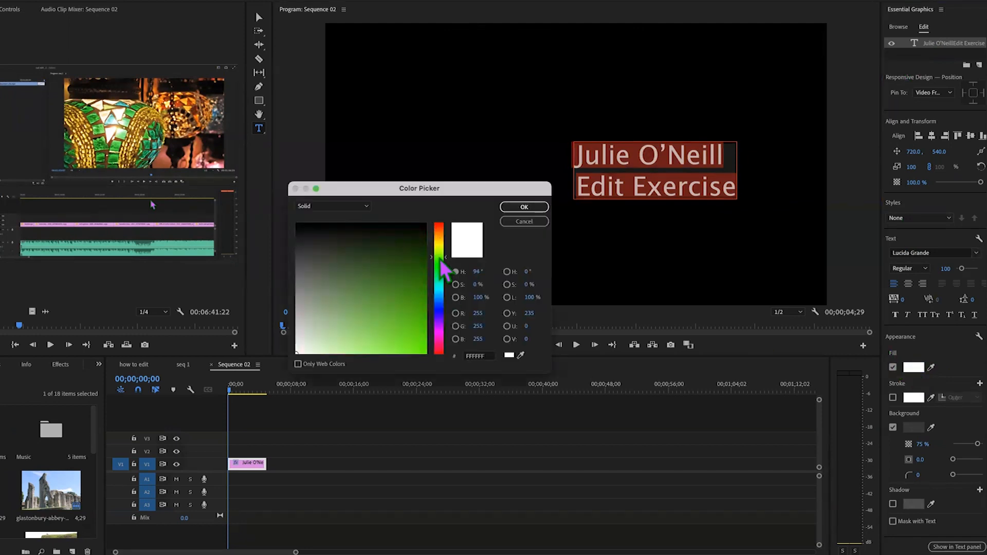
pyautogui.moveTo(410, 273); pyautogui.dragTo(414, 318)
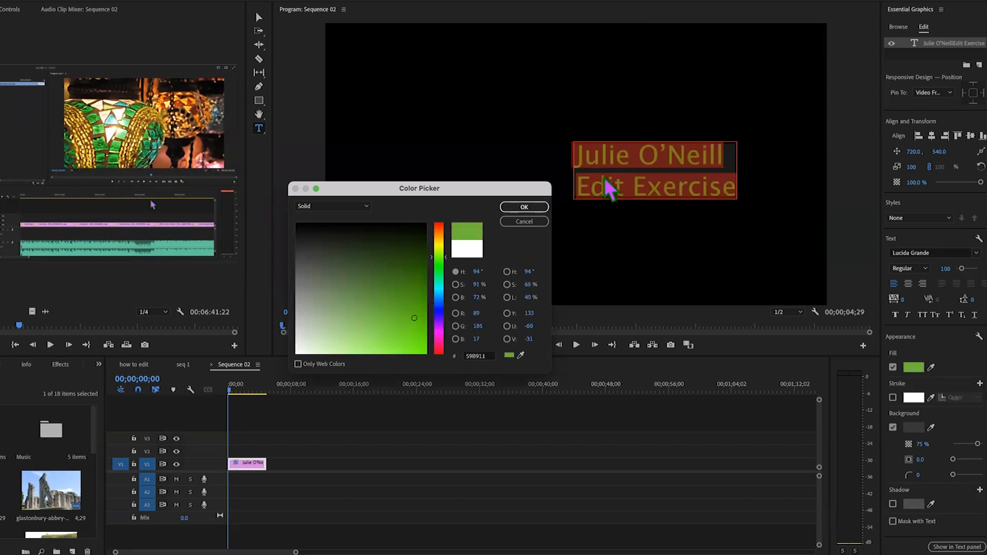
pyautogui.click(524, 208)
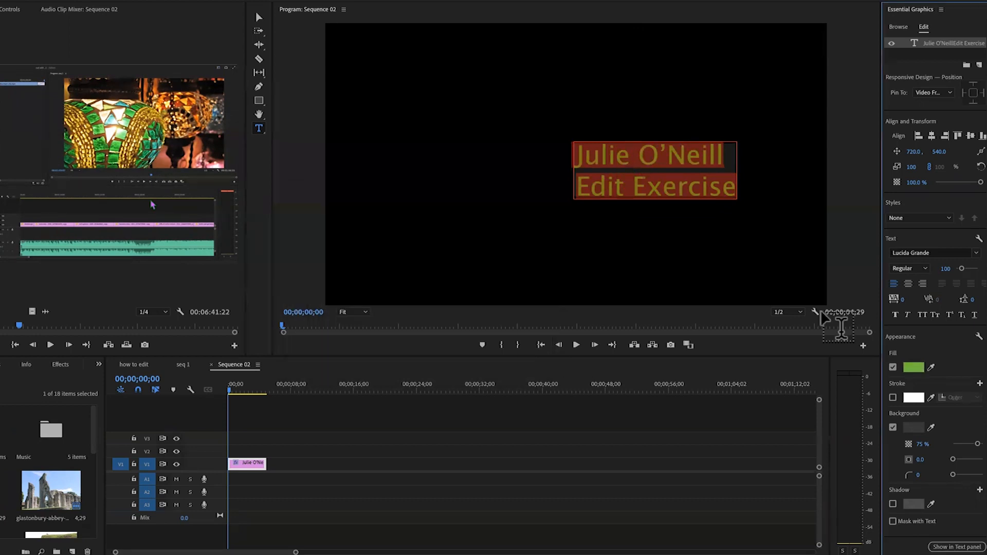
pyautogui.click(893, 397)
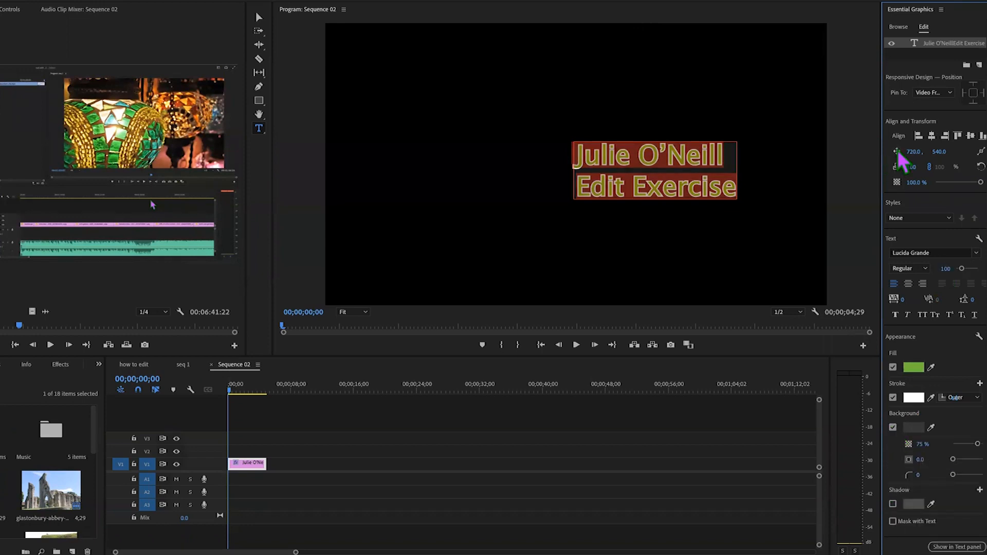
# Enlarge the title text to size 159 and centre it horizontally and vertically in the frame
pyautogui.moveTo(966, 271); pyautogui.dragTo(966, 270)
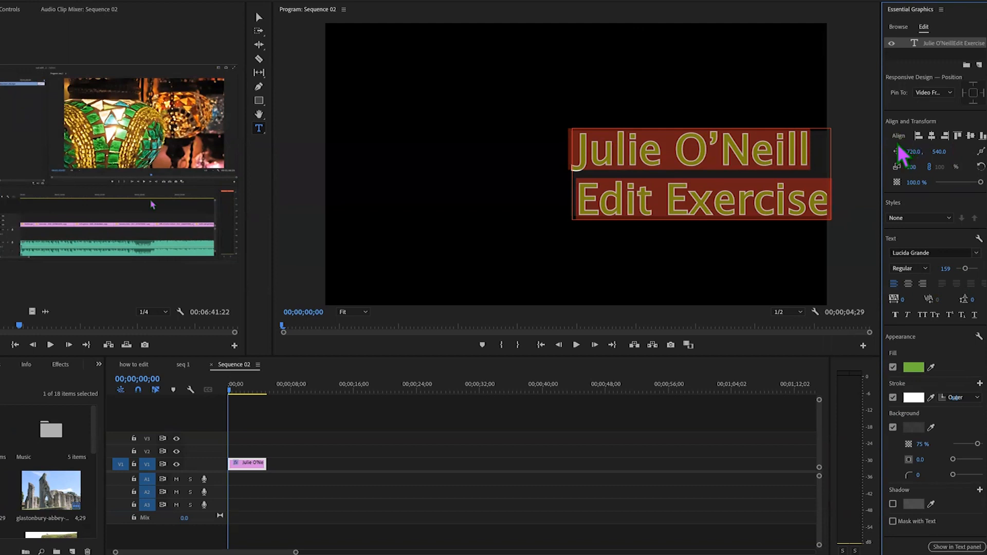
pyautogui.click(931, 136)
pyautogui.click(970, 136)
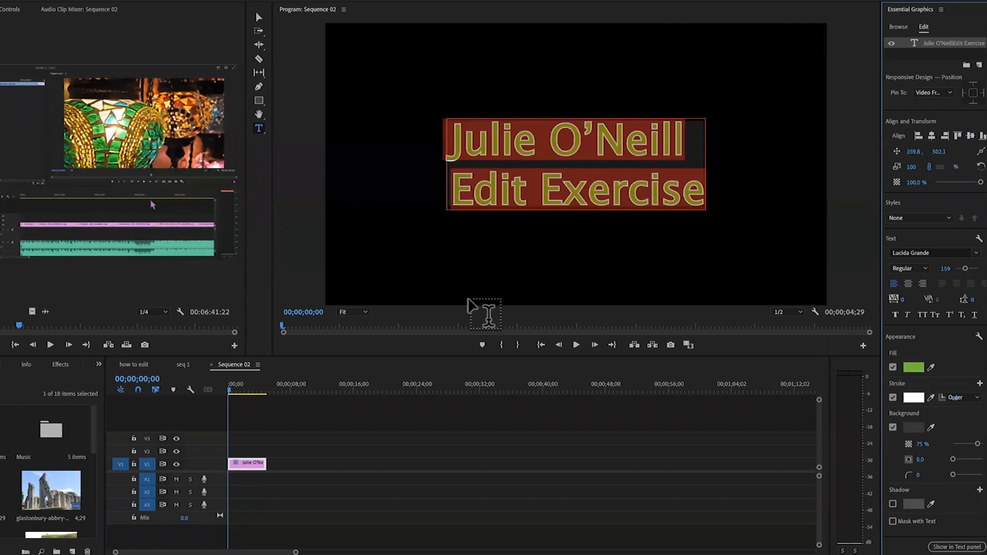
pyautogui.click(231, 392)
pyautogui.press('space')
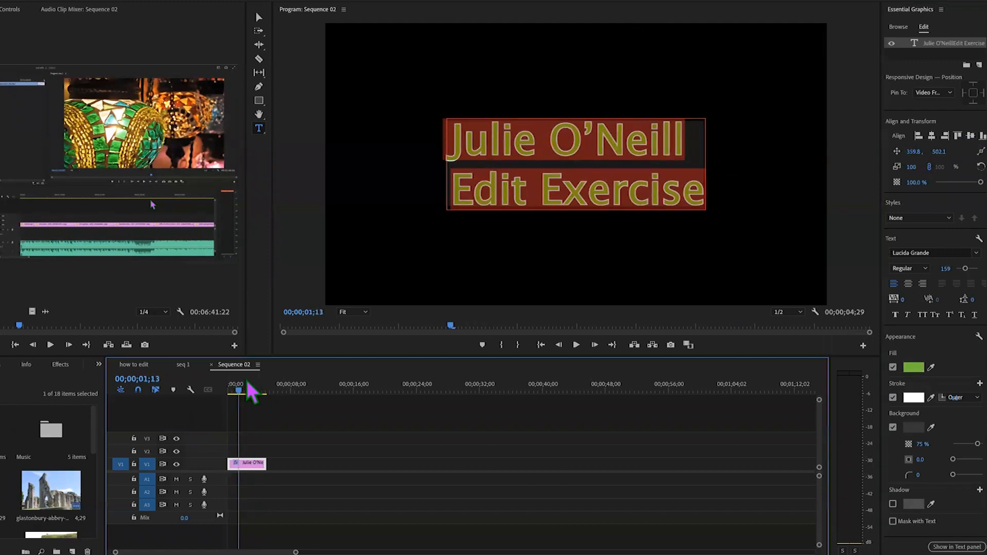
pyautogui.click(260, 20)
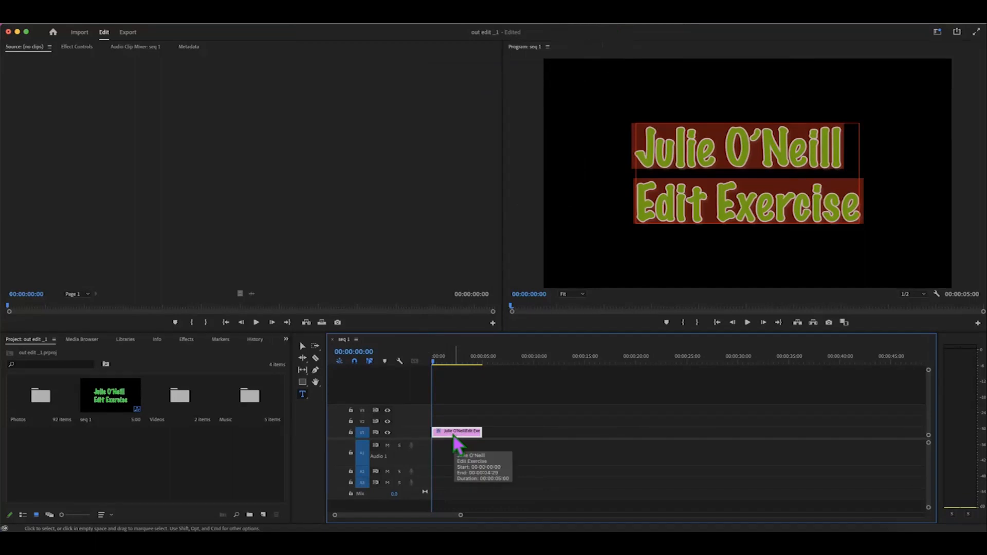
# Open the Music bin and sample the Bloom (Instrumental) track in the source monitor
pyautogui.hscroll(2, 367, 450)
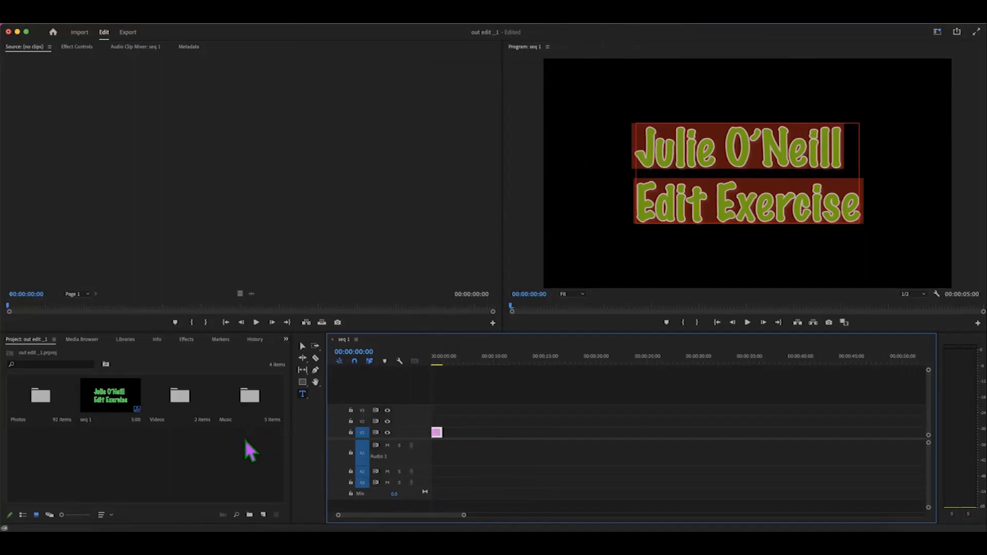
pyautogui.doubleClick(245, 403)
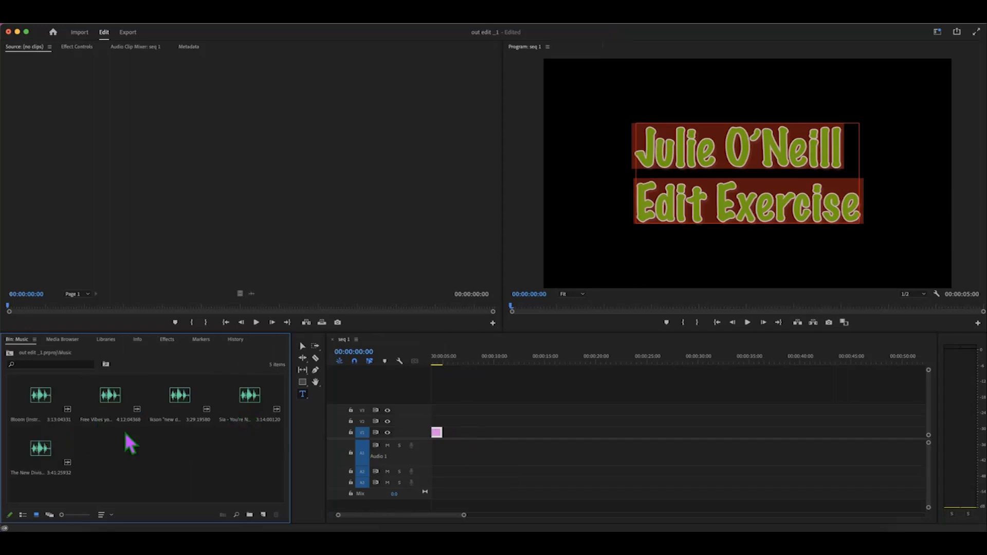
pyautogui.doubleClick(49, 399)
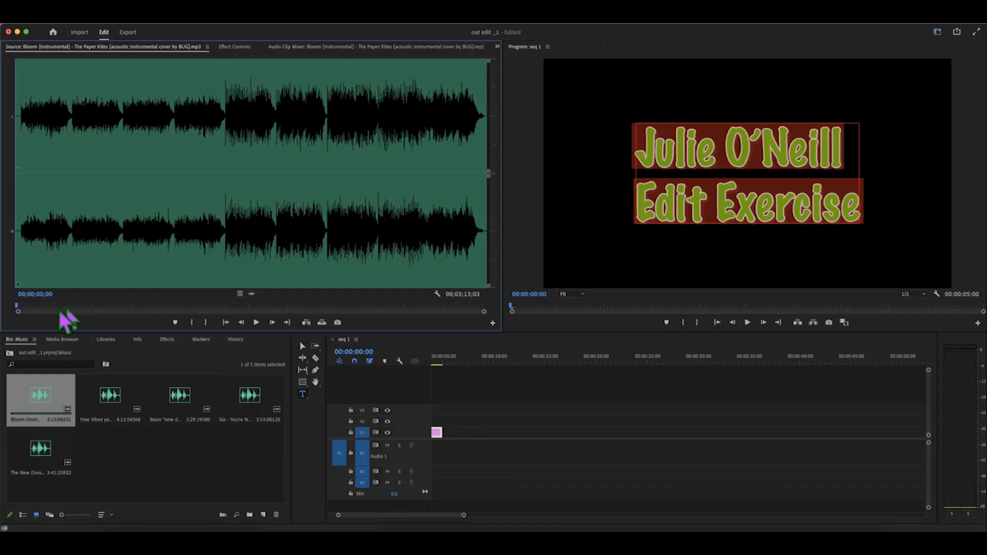
pyautogui.moveTo(79, 306); pyautogui.dragTo(21, 307)
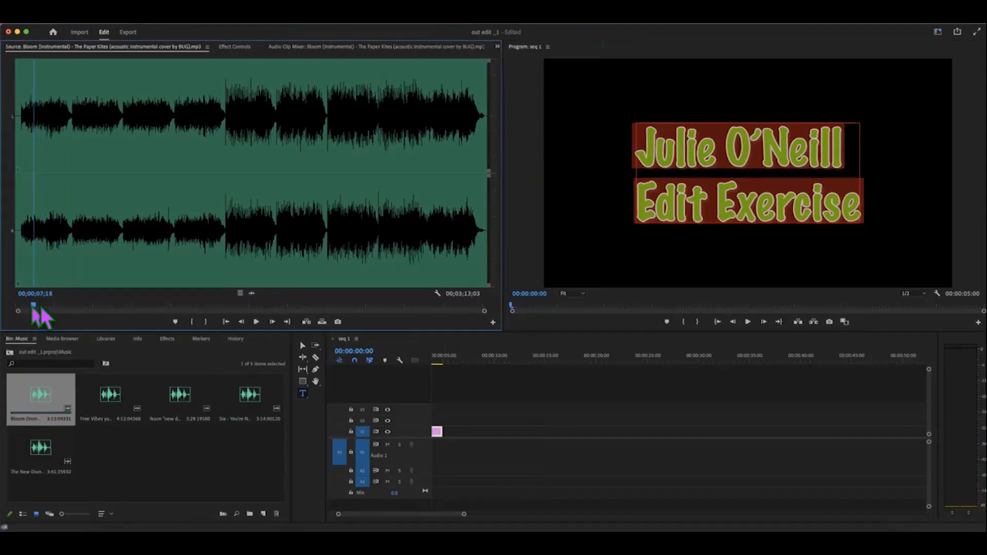
# Audition Sia's "You're Never Fully Dressed Without a Smile" and place it at the sequence start on an audio track below the title
pyautogui.click(257, 409)
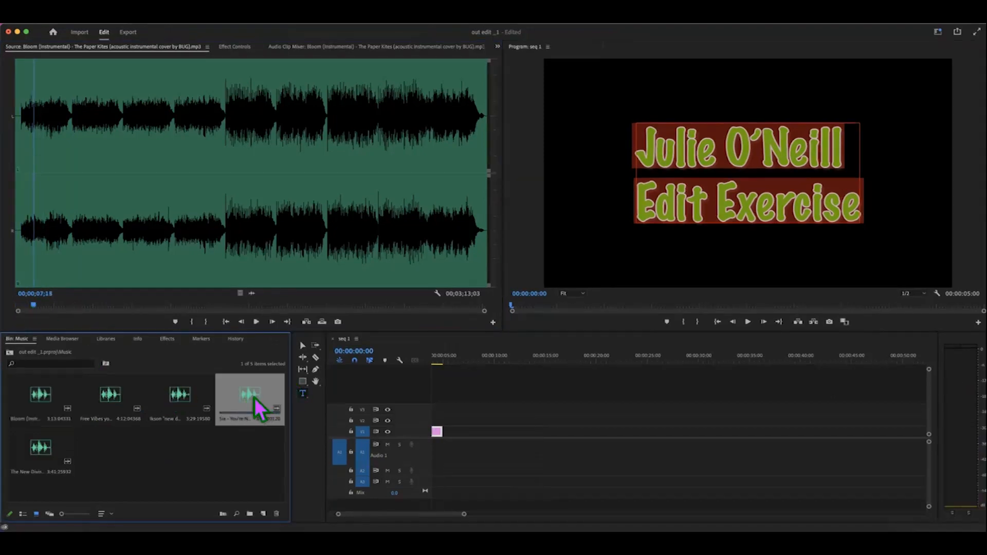
pyautogui.doubleClick(258, 409)
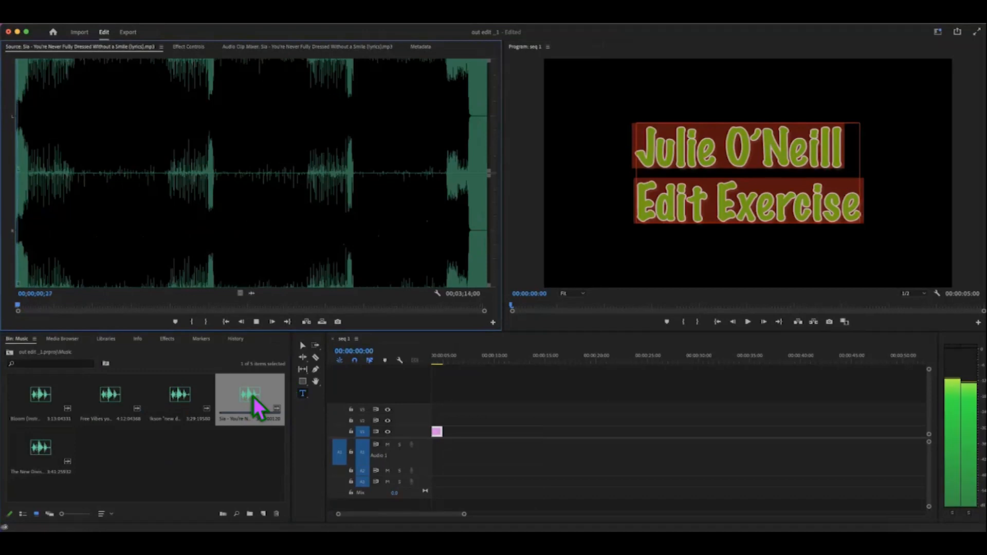
pyautogui.click(244, 390)
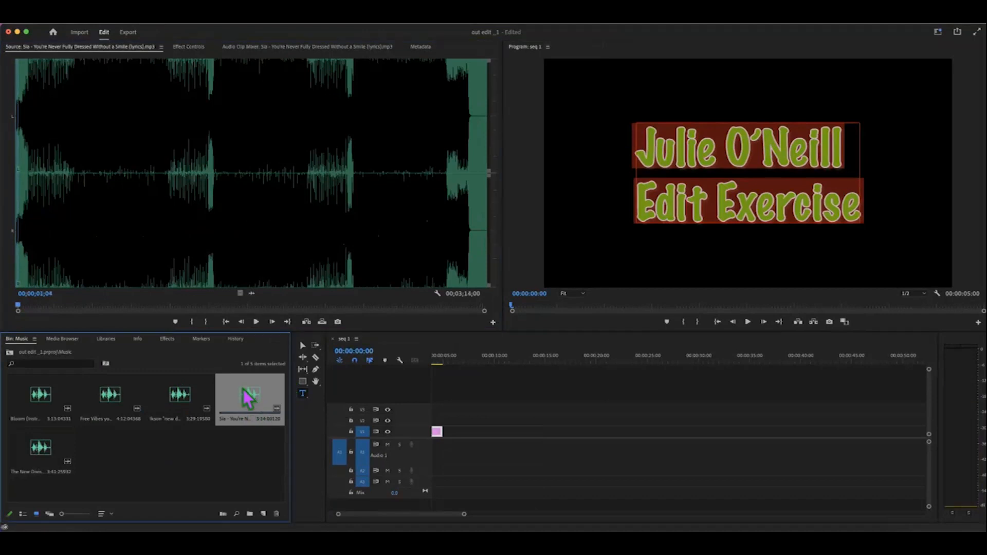
pyautogui.moveTo(243, 390); pyautogui.dragTo(425, 480)
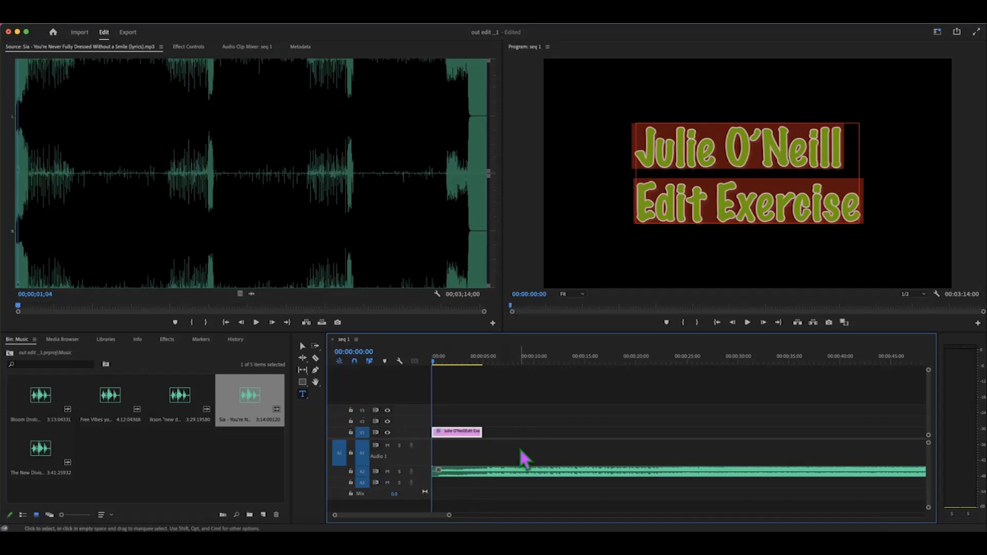
# Return to the project's top level and load BEACH FOOTAGE stock.mp4 from the Videos bin into the source monitor
pyautogui.click(224, 458)
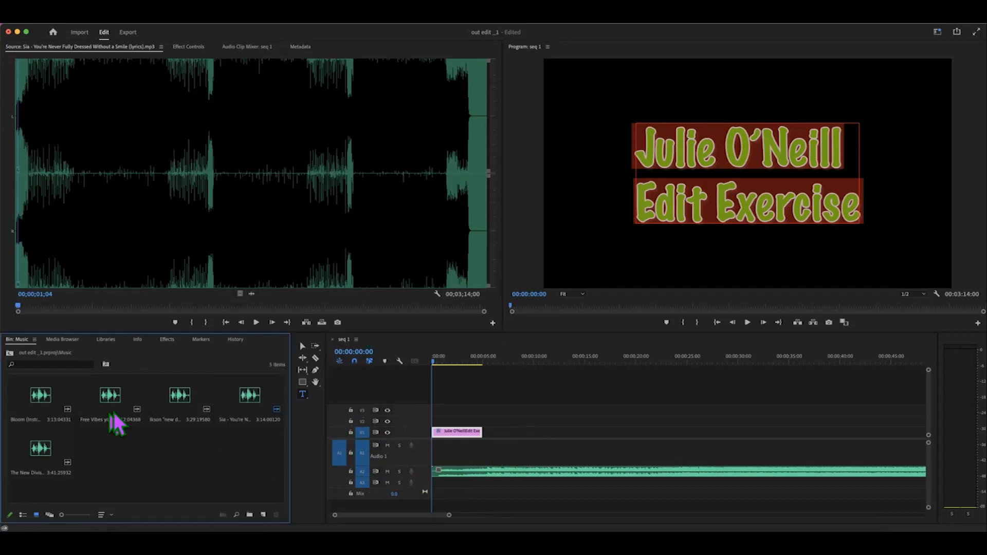
pyautogui.click(11, 354)
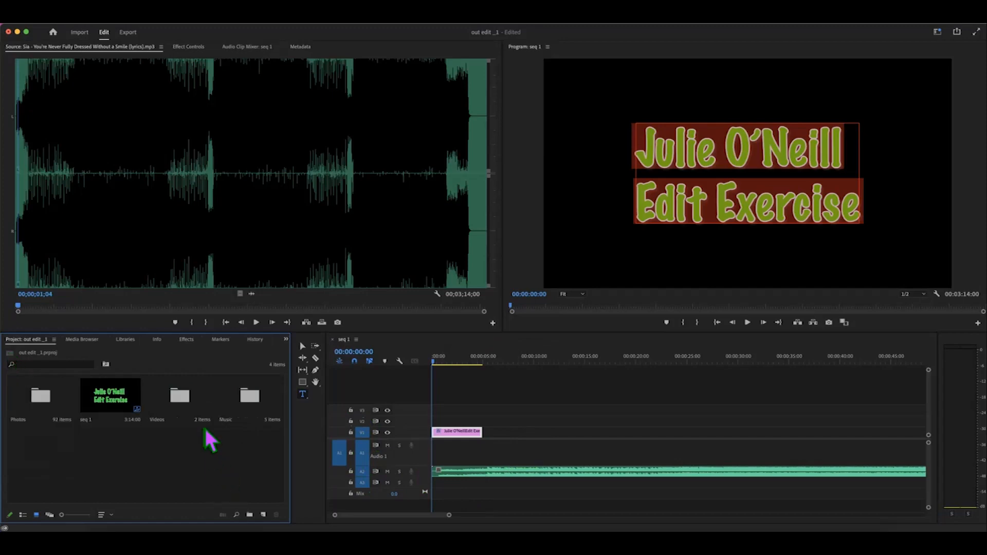
pyautogui.doubleClick(183, 404)
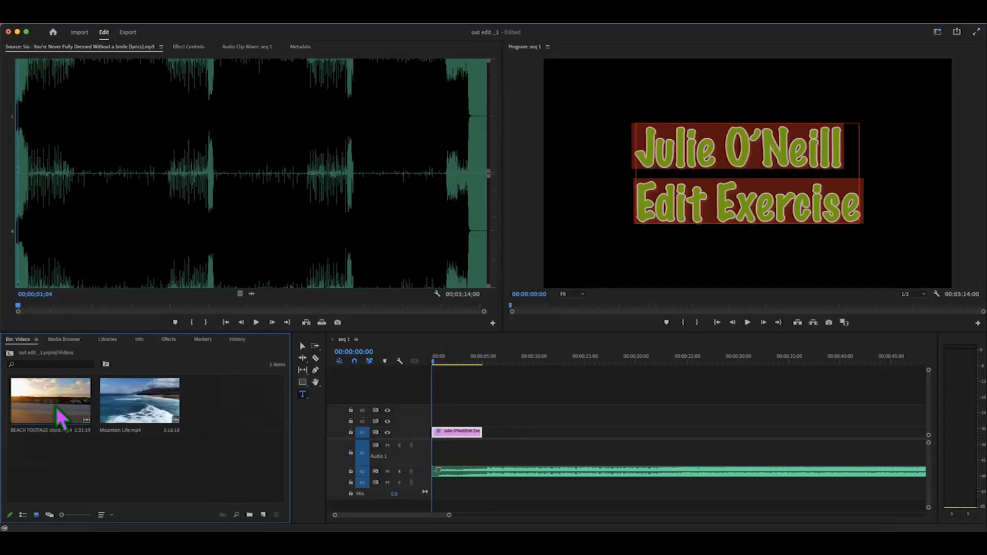
pyautogui.doubleClick(61, 420)
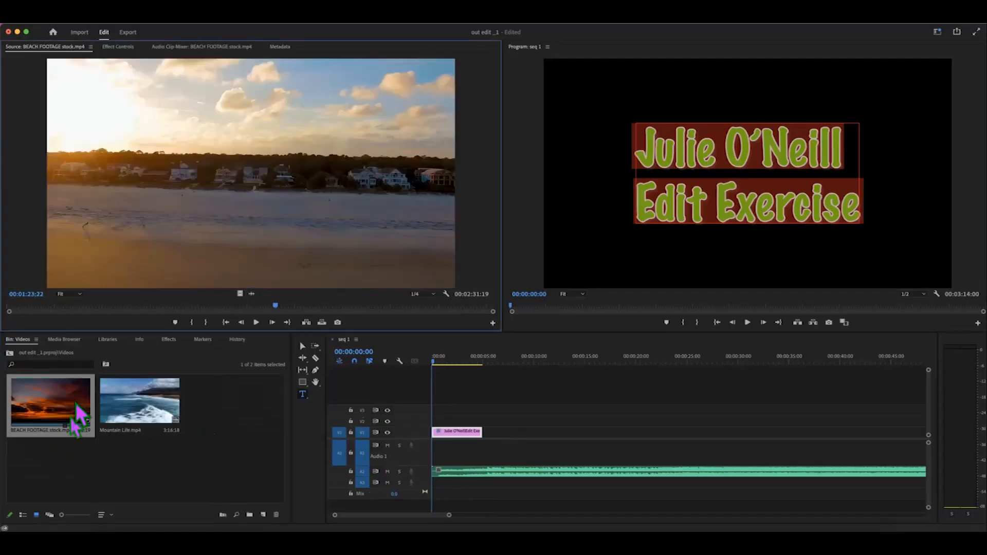
# Set the beach footage's In point at 00:00:17:13 on the sunset sky shot and play the clip from there
pyautogui.moveTo(117, 308); pyautogui.dragTo(63, 307)
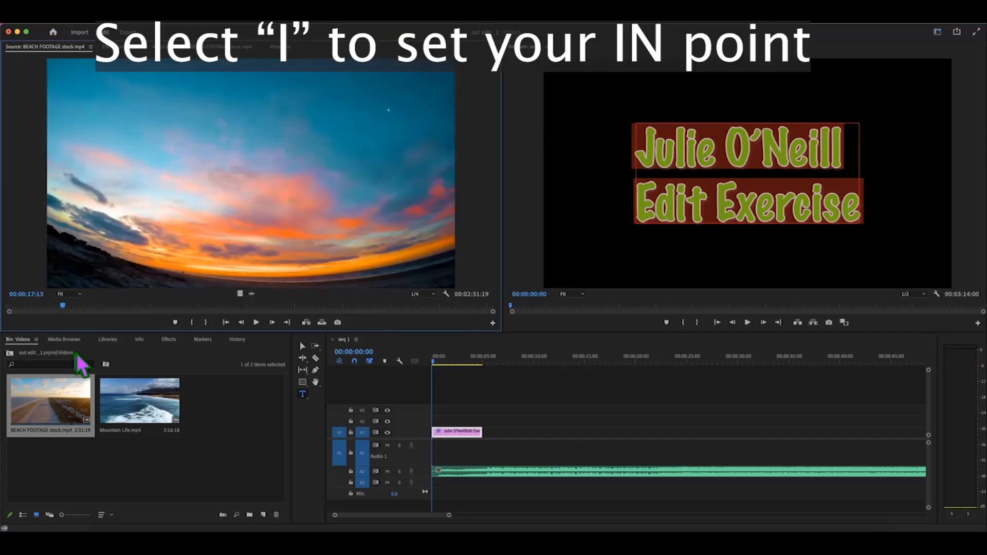
pyautogui.press('i')
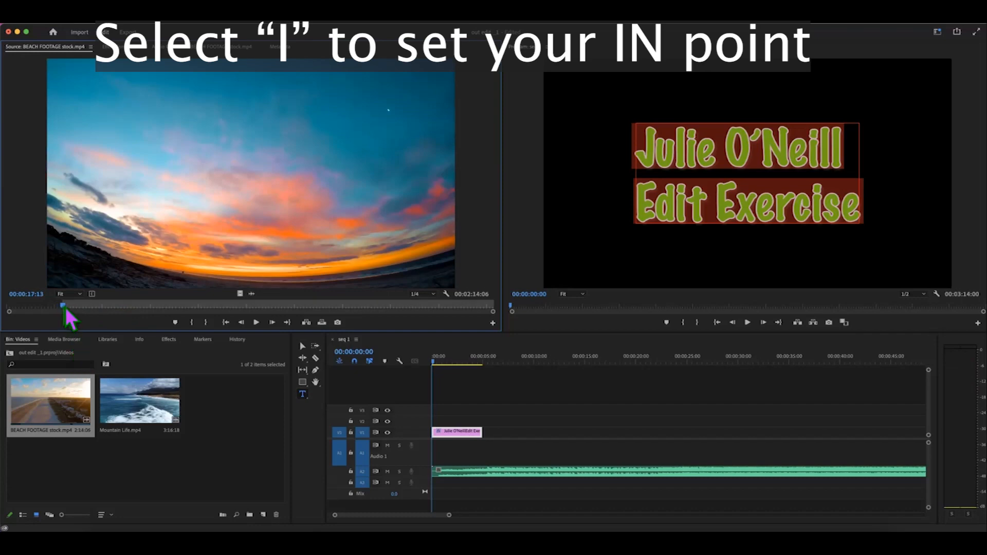
pyautogui.press('space')
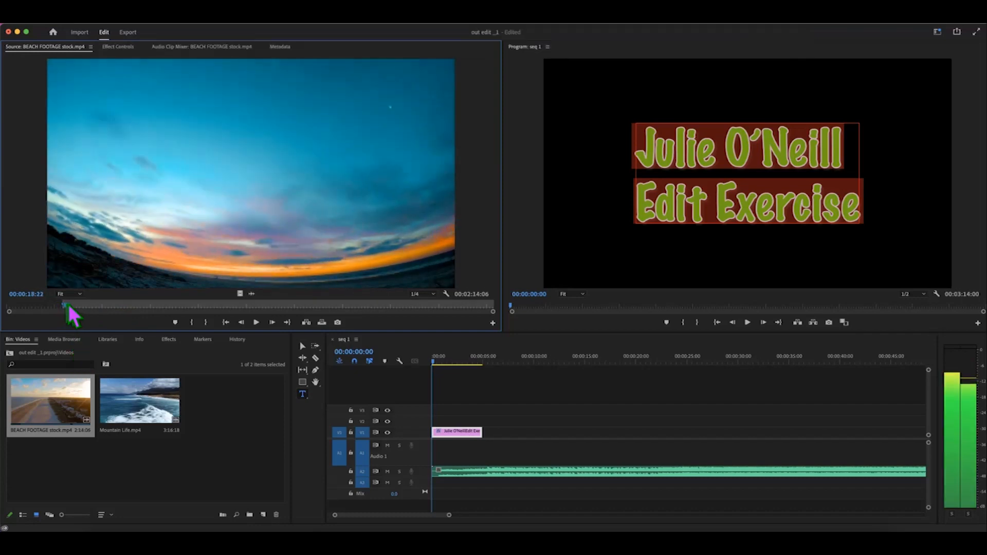
pyautogui.click(63, 306)
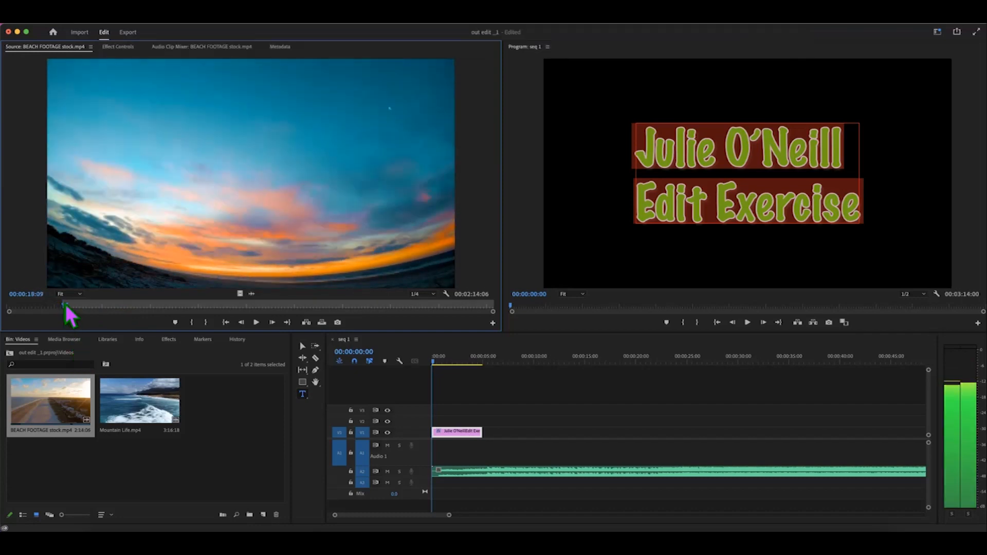
# Set the beach footage's Out point at 00:00:21:16 and place the marked sunset portion directly after the title in the sequence
pyautogui.moveTo(63, 306); pyautogui.dragTo(63, 305)
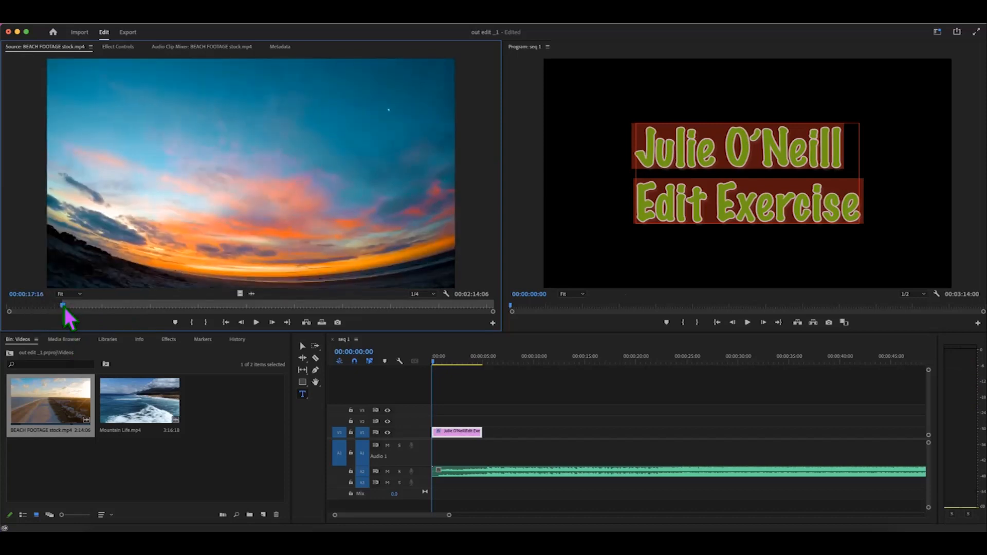
pyautogui.press('space')
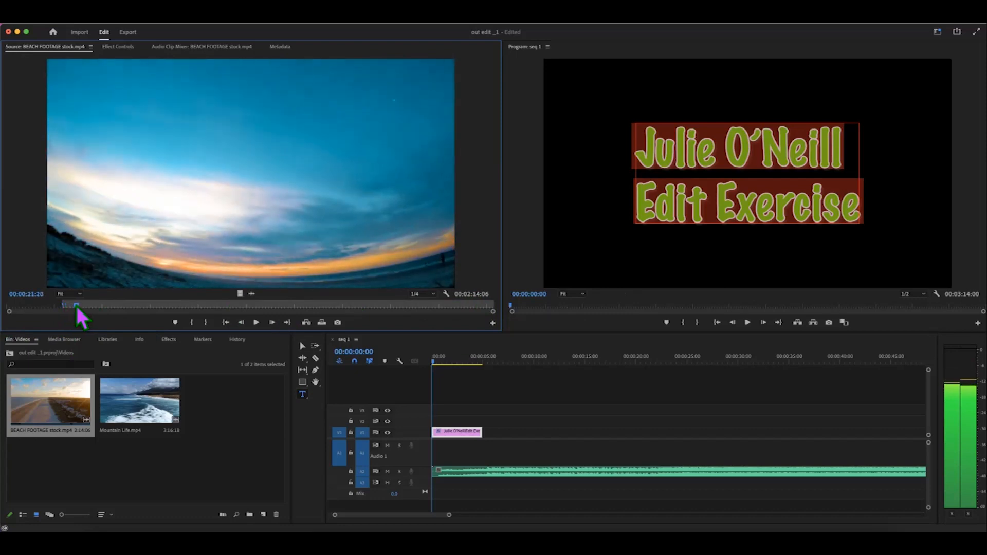
pyautogui.click(76, 307)
pyautogui.press('o')
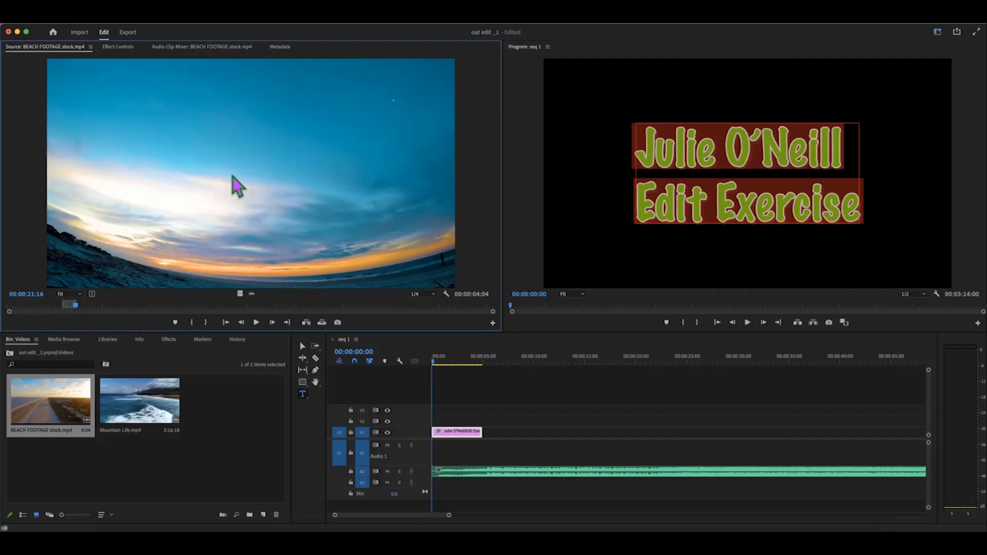
pyautogui.moveTo(516, 385); pyautogui.dragTo(502, 455)
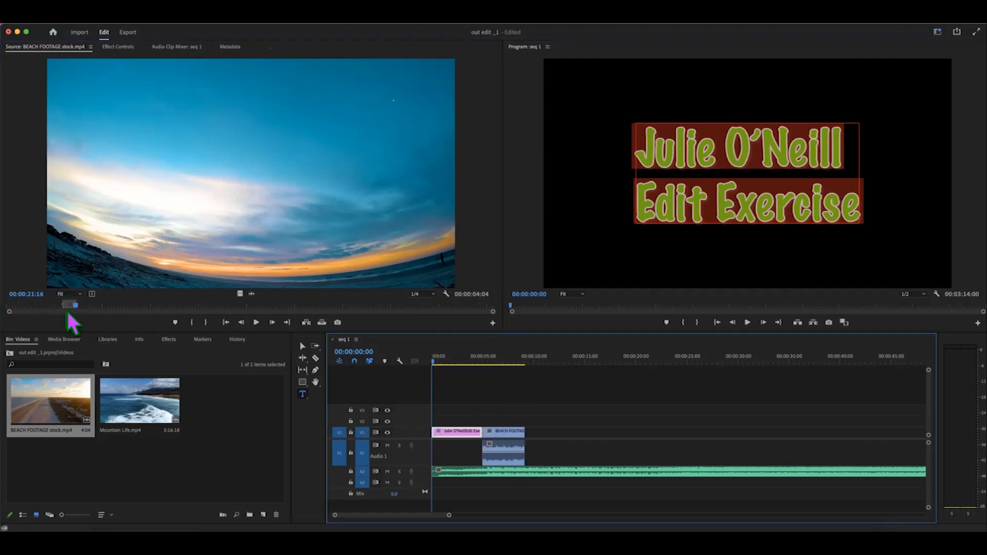
# Load Mountain Life.mp4 into the source monitor and set its In point at 00:01:18:06 on the green slope shot
pyautogui.doubleClick(144, 407)
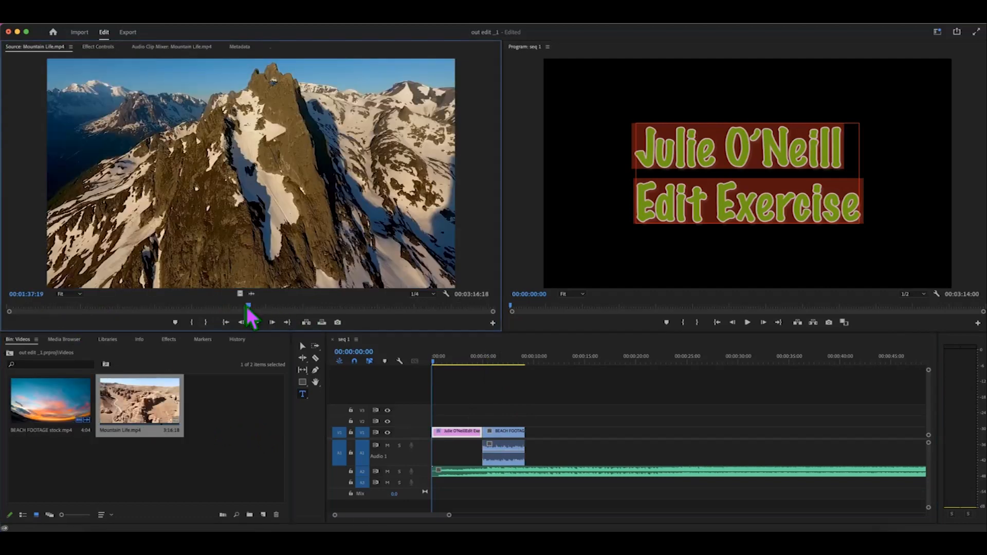
pyautogui.moveTo(244, 307); pyautogui.dragTo(200, 307)
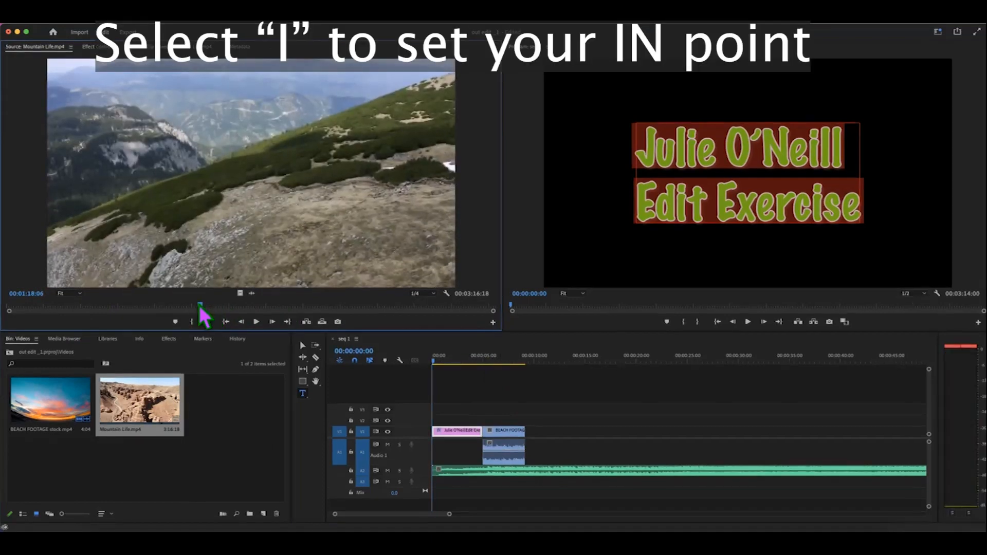
pyautogui.press('i')
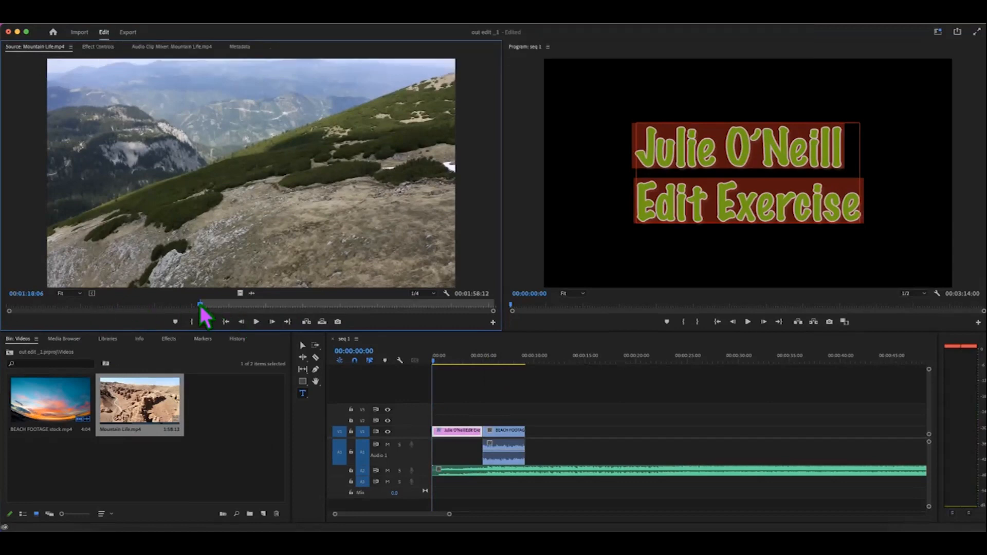
pyautogui.press('space')
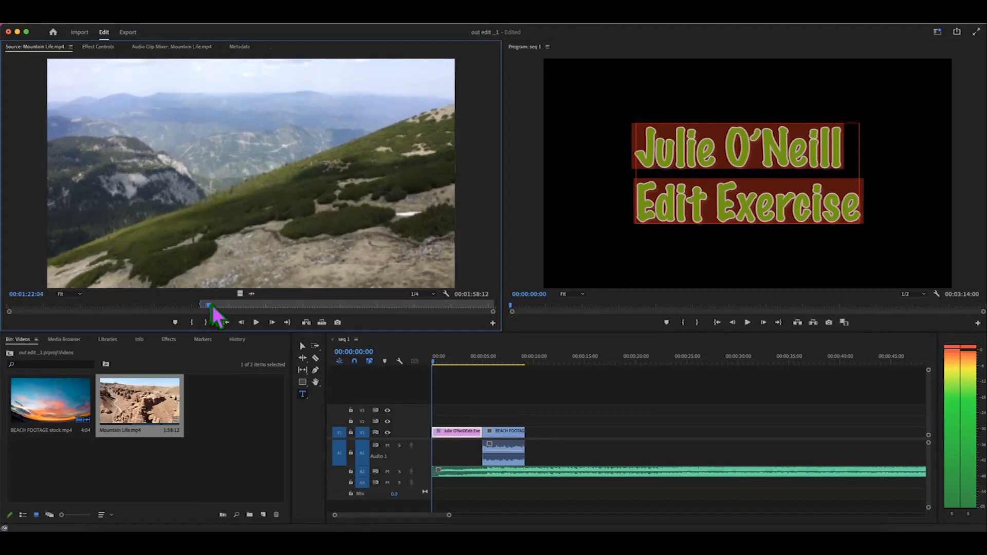
# Set the mountain clip's Out point at 00:01:22:21 and place the marked portion directly after the beach clip in the sequence
pyautogui.moveTo(213, 307); pyautogui.dragTo(211, 306)
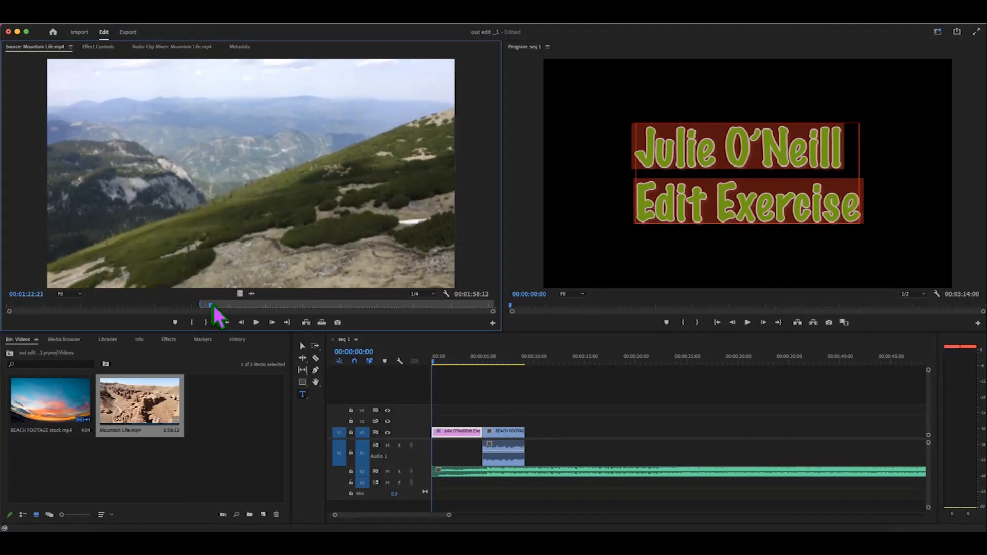
pyautogui.press('o')
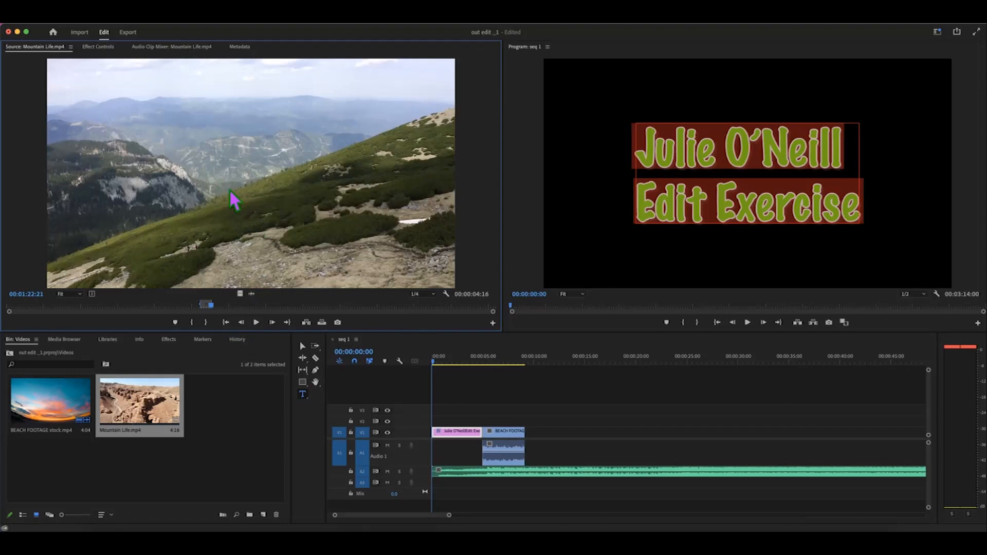
pyautogui.moveTo(229, 189); pyautogui.dragTo(528, 443)
pyautogui.moveTo(470, 354); pyautogui.dragTo(498, 375)
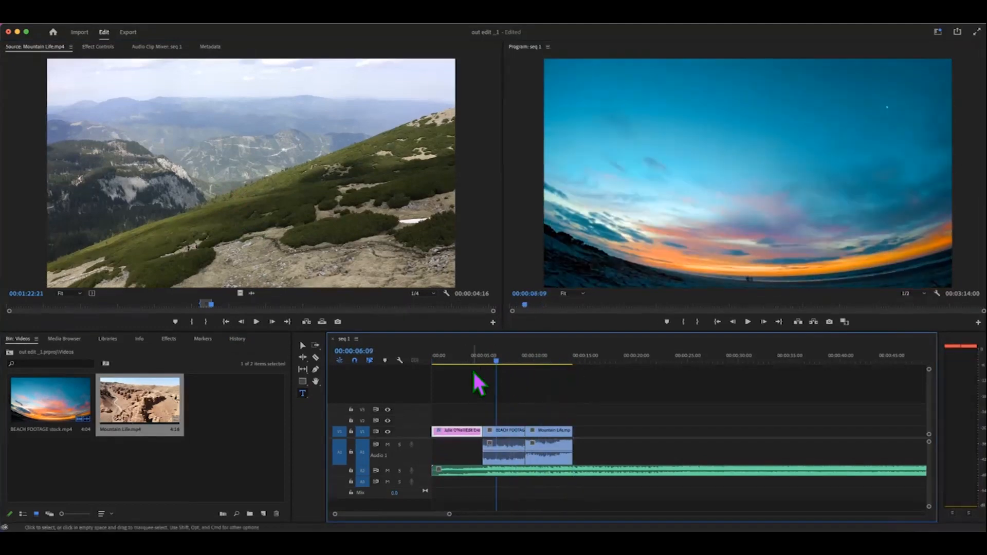
# Load BEACH FOOTAGE stock.mp4 into the source monitor again and set a new In point at 00:01:10:01 on the sandy shore shot
pyautogui.hscroll(3, 474, 373)
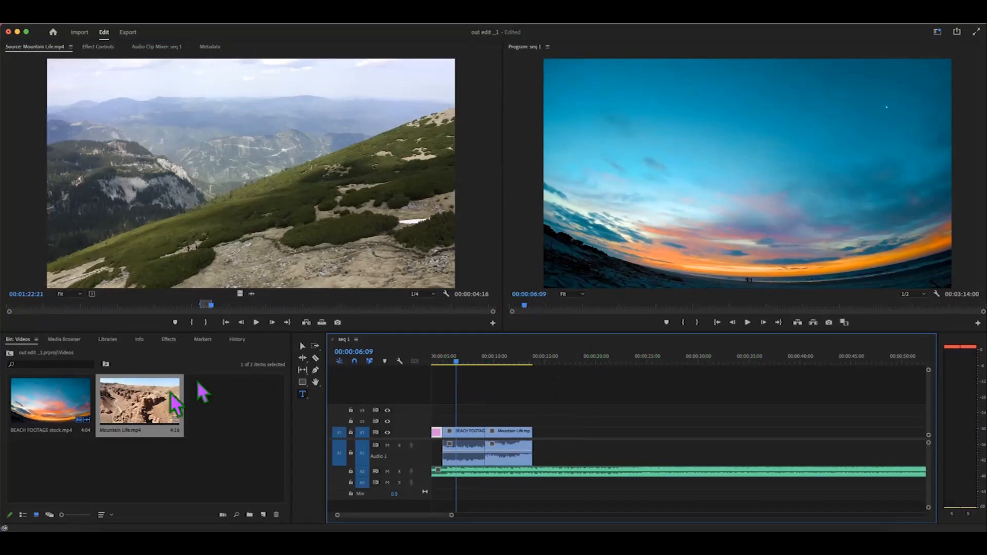
pyautogui.doubleClick(46, 409)
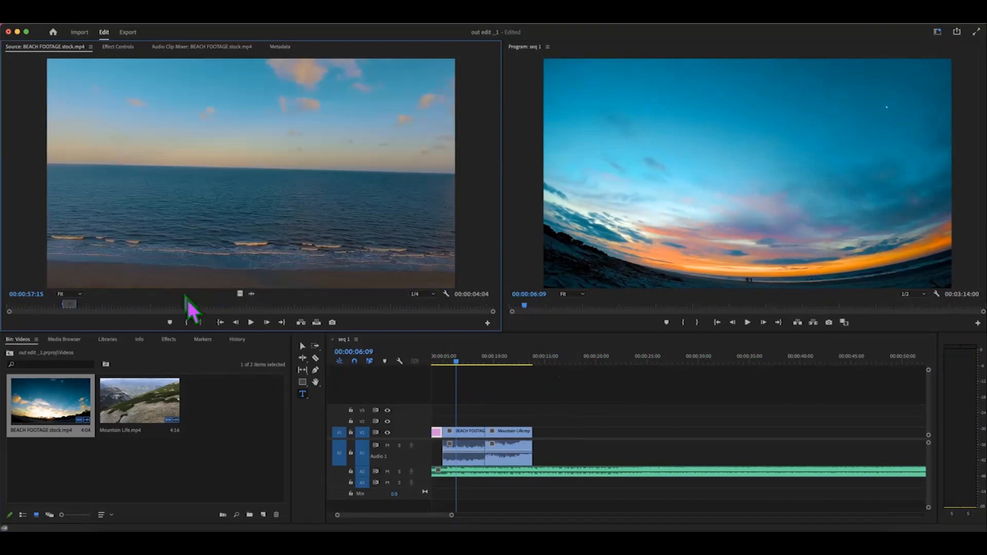
pyautogui.moveTo(192, 306); pyautogui.dragTo(233, 307)
pyautogui.press('i')
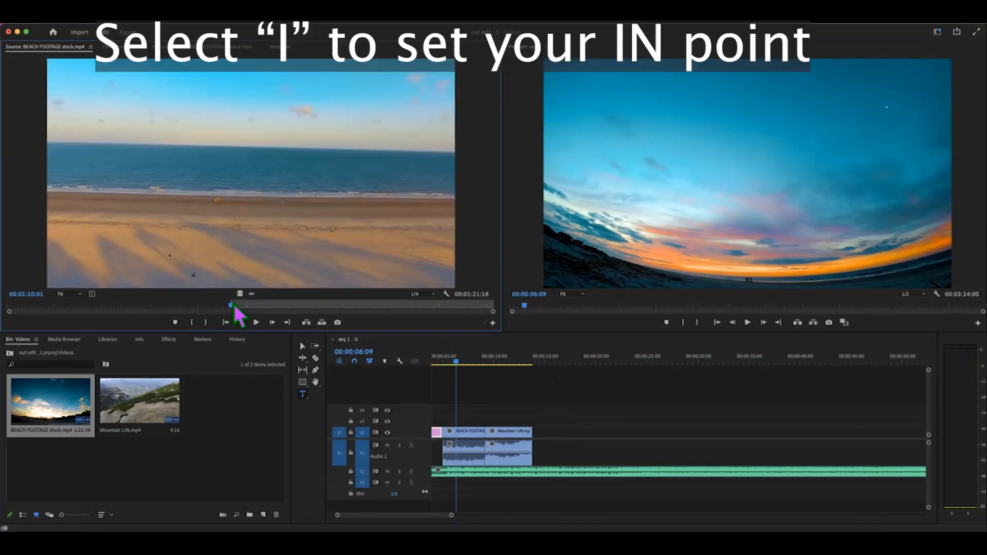
pyautogui.moveTo(233, 303); pyautogui.dragTo(249, 304)
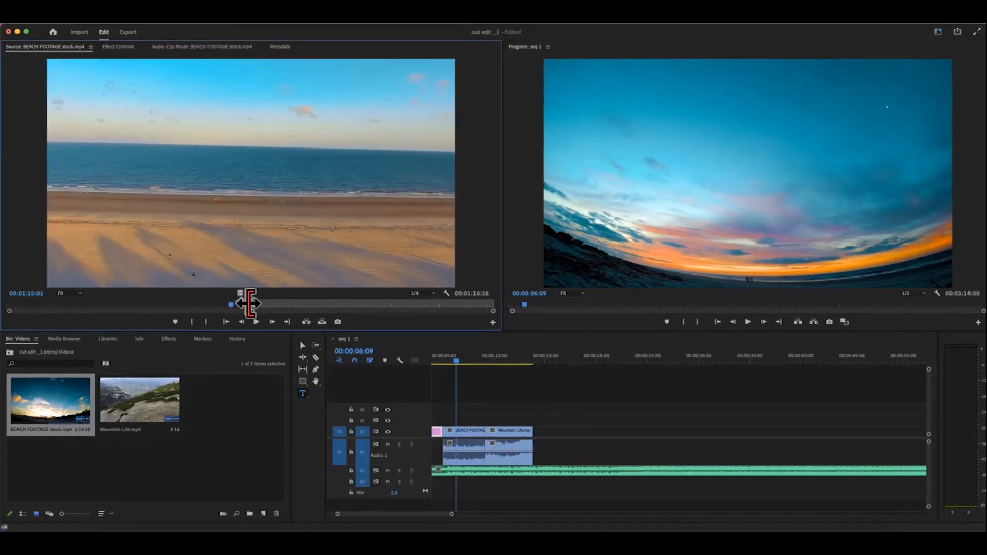
pyautogui.press('o')
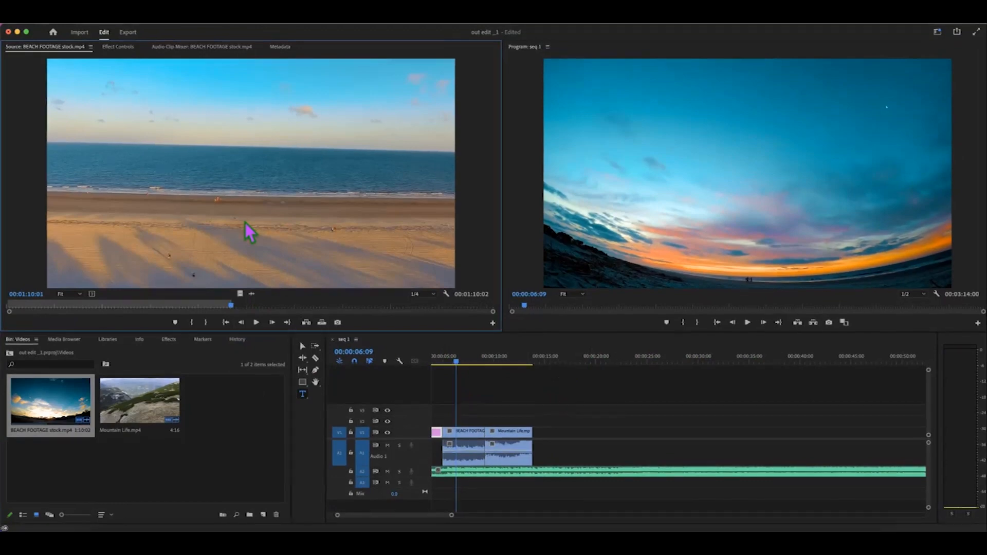
pyautogui.moveTo(245, 224); pyautogui.dragTo(535, 431)
pyautogui.click(230, 188)
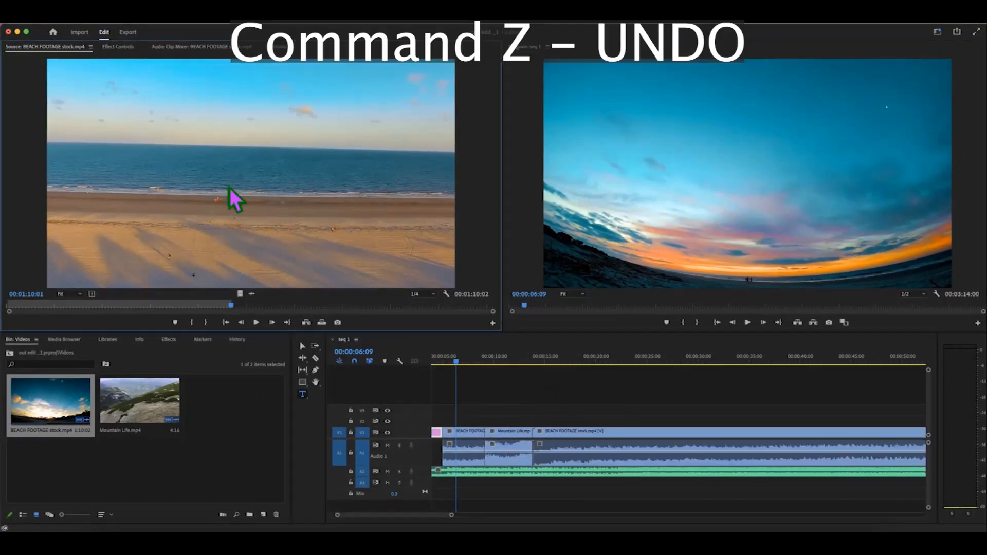
pyautogui.press('super+z')
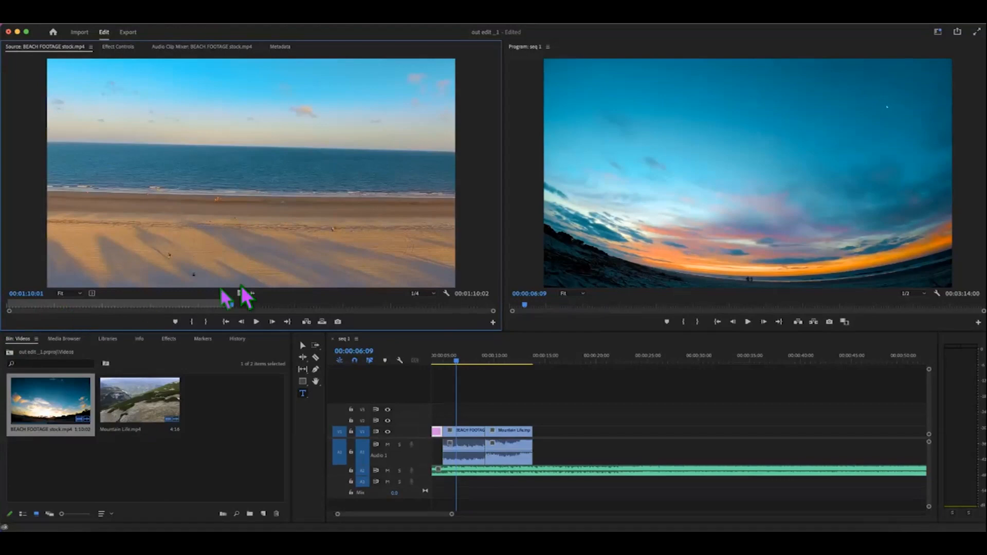
# Mark the beach footage from In point 00:01:08:19 to Out point 00:01:10:04 and place that portion after the mountain clip
pyautogui.click(226, 304)
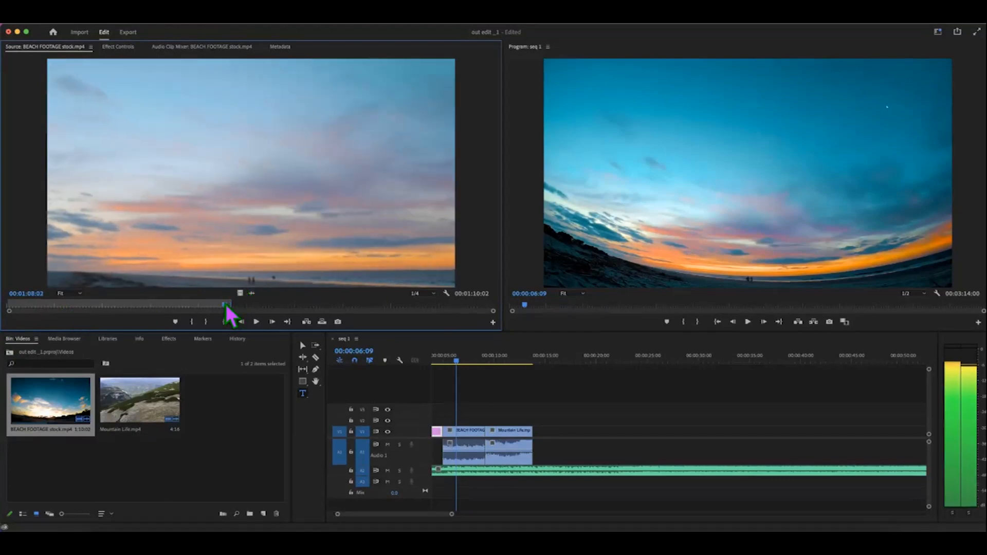
pyautogui.click(229, 305)
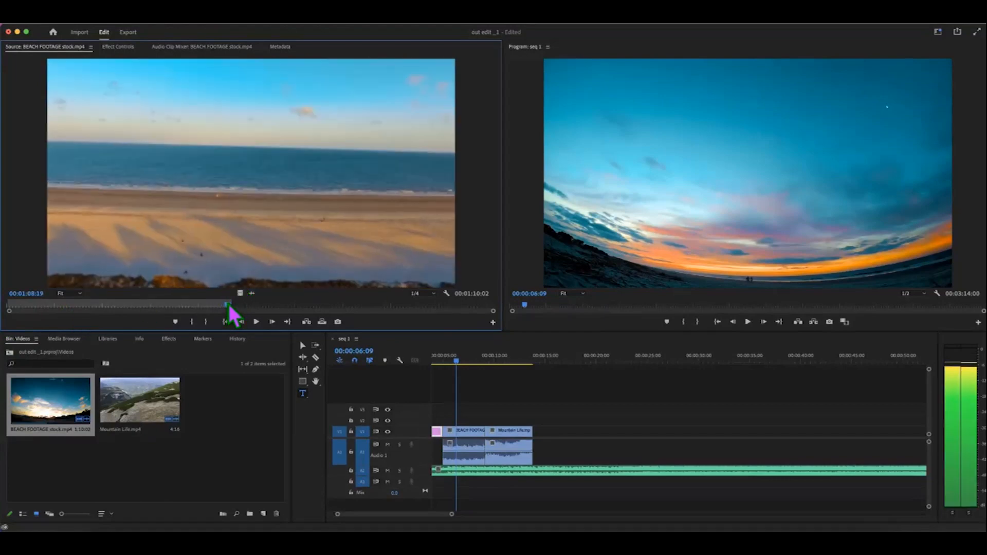
pyautogui.press('i')
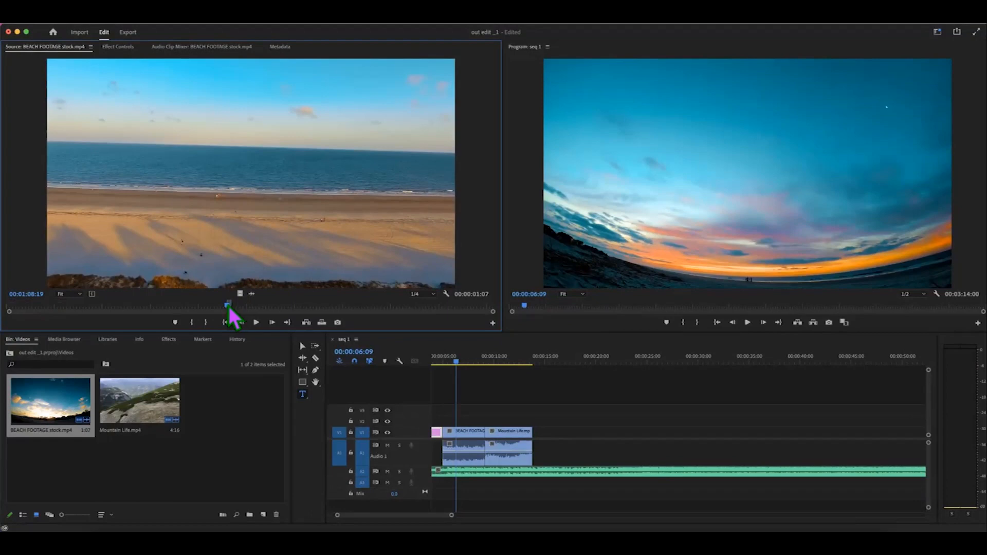
pyautogui.press('space')
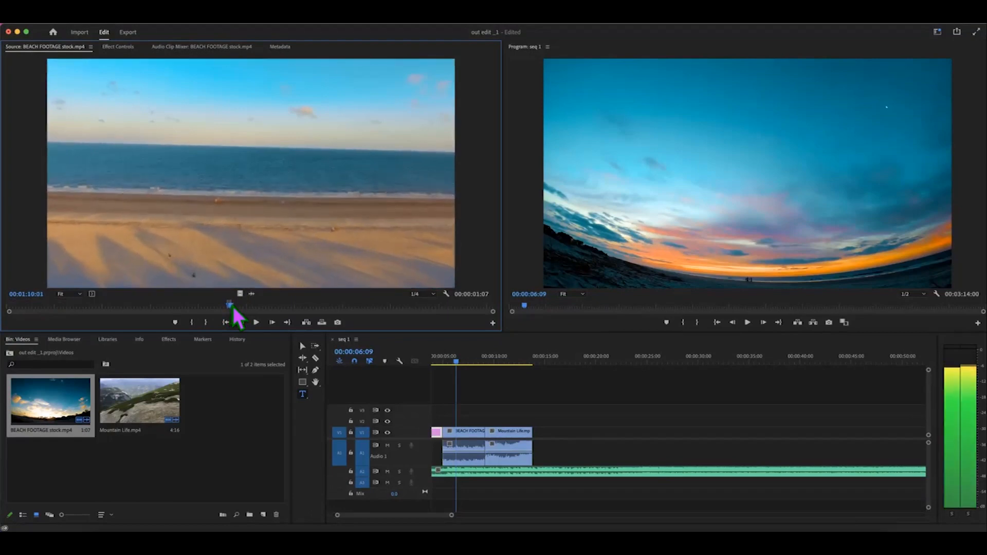
pyautogui.press('space')
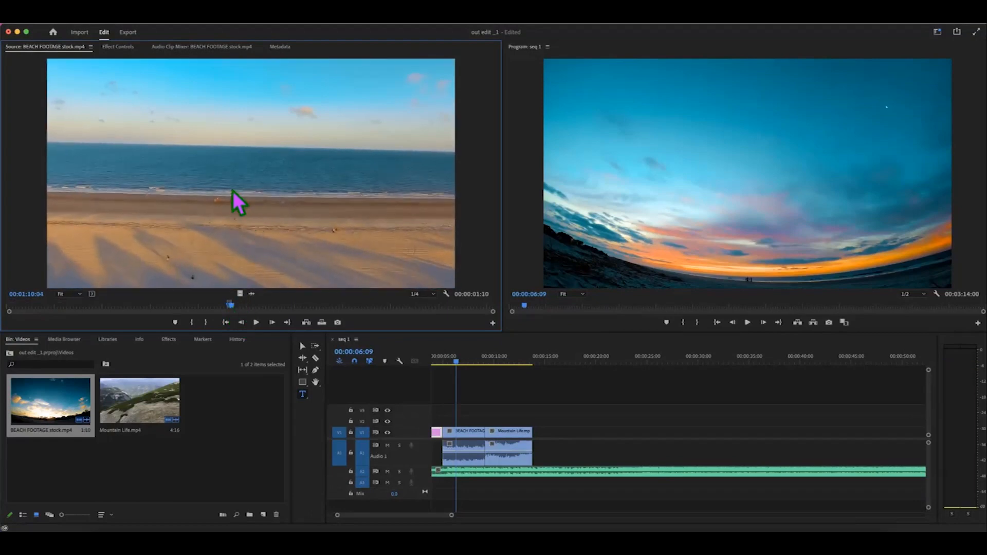
pyautogui.moveTo(236, 199); pyautogui.dragTo(529, 432)
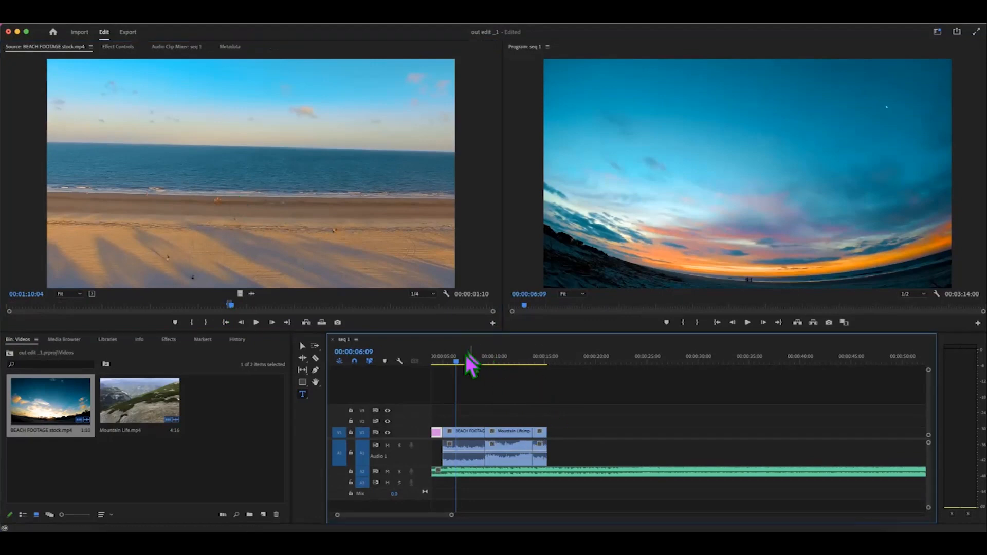
# Extend the end of the last beach clip slightly in the sequence, and move the playhead to the end of the edit at 00:01:02:07
pyautogui.moveTo(459, 362); pyautogui.dragTo(540, 361)
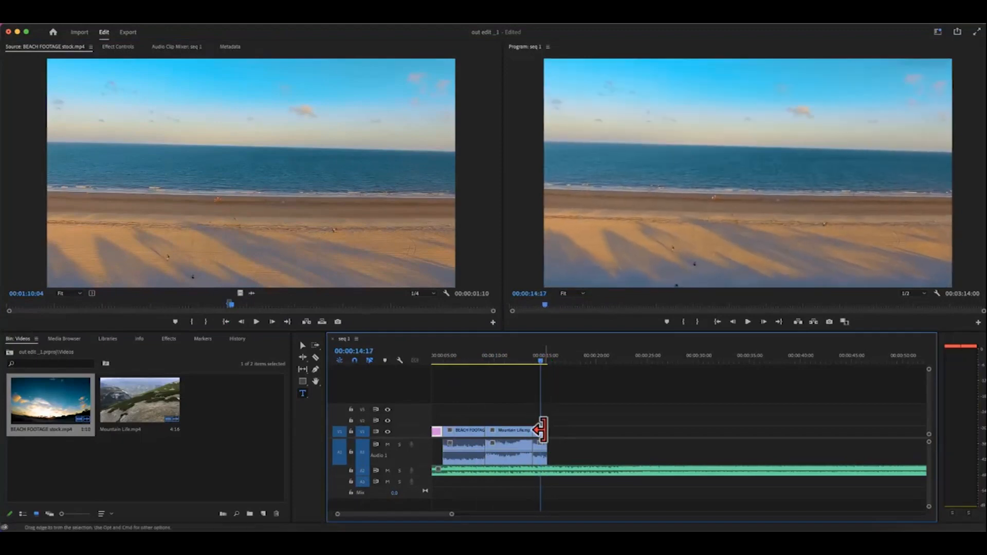
pyautogui.moveTo(541, 431); pyautogui.dragTo(553, 431)
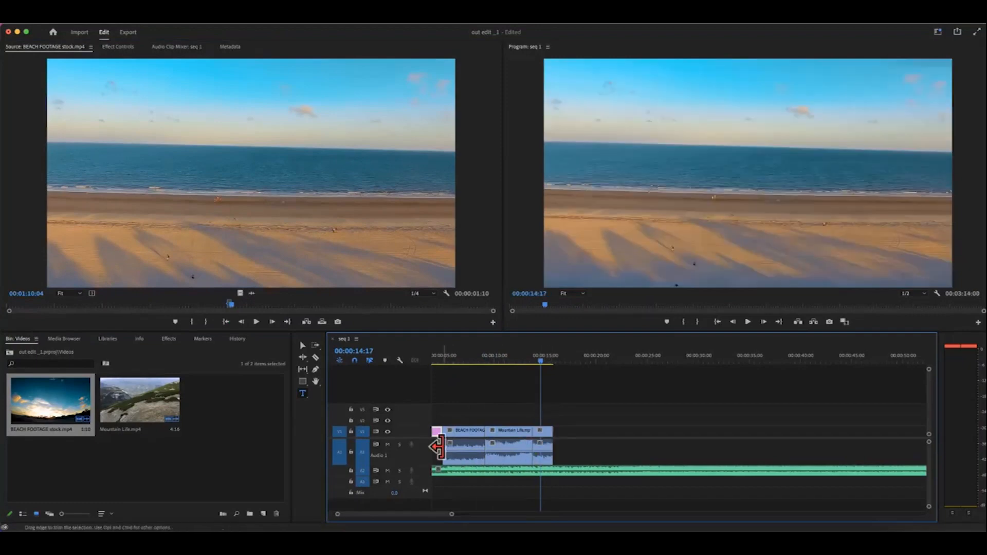
pyautogui.moveTo(542, 362); pyautogui.dragTo(676, 365)
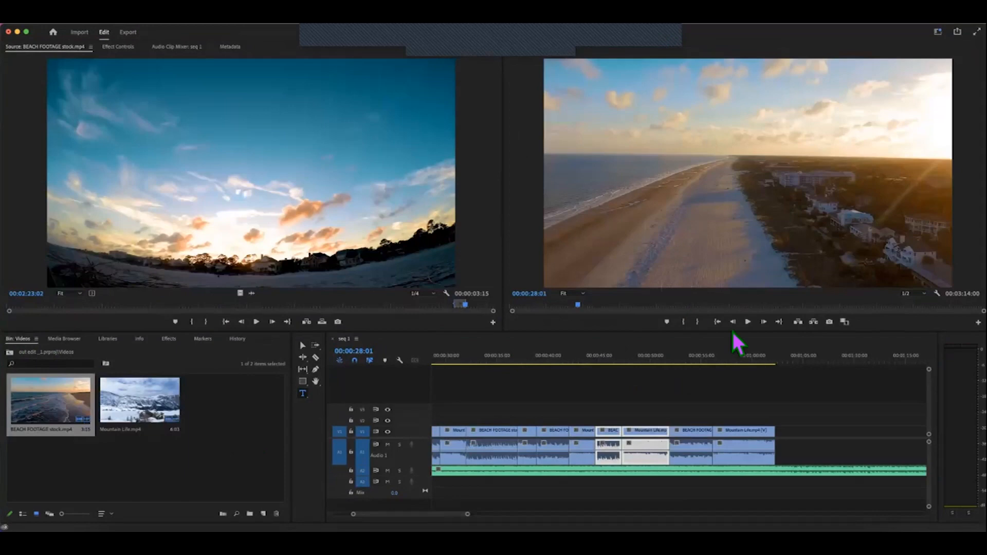
pyautogui.moveTo(673, 366); pyautogui.dragTo(776, 365)
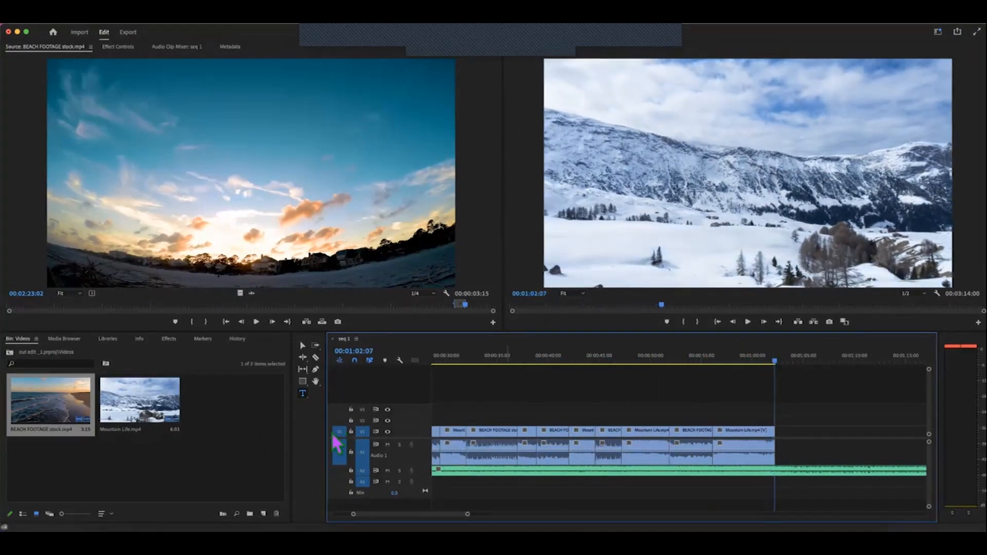
# Import eight travel photos into the project's top level and activate the Selection tool
pyautogui.click(9, 354)
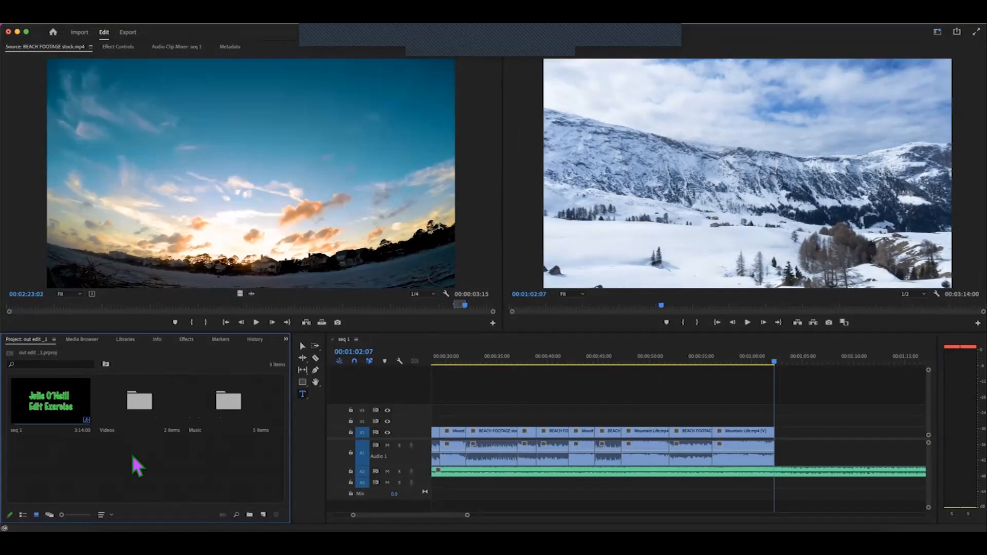
pyautogui.press('super+i')
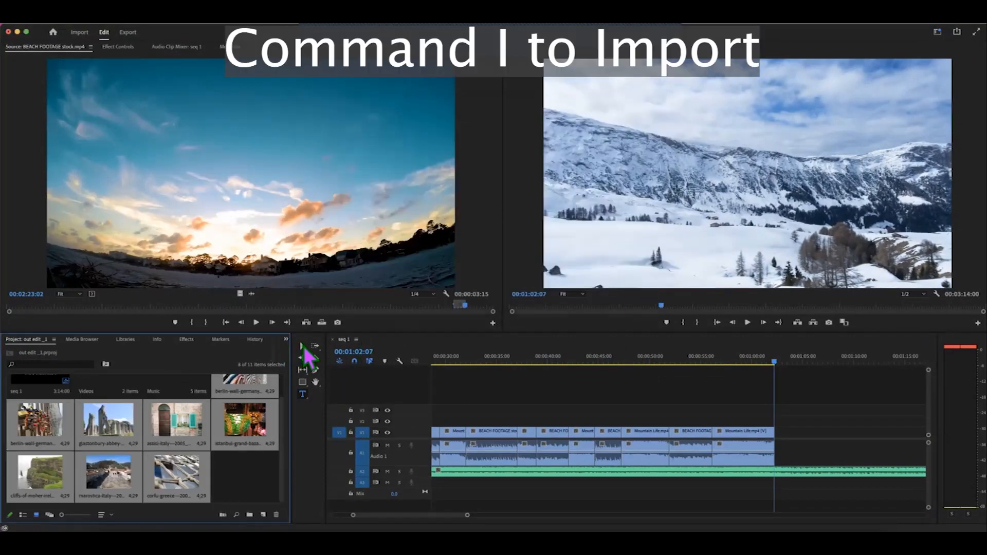
pyautogui.click(304, 349)
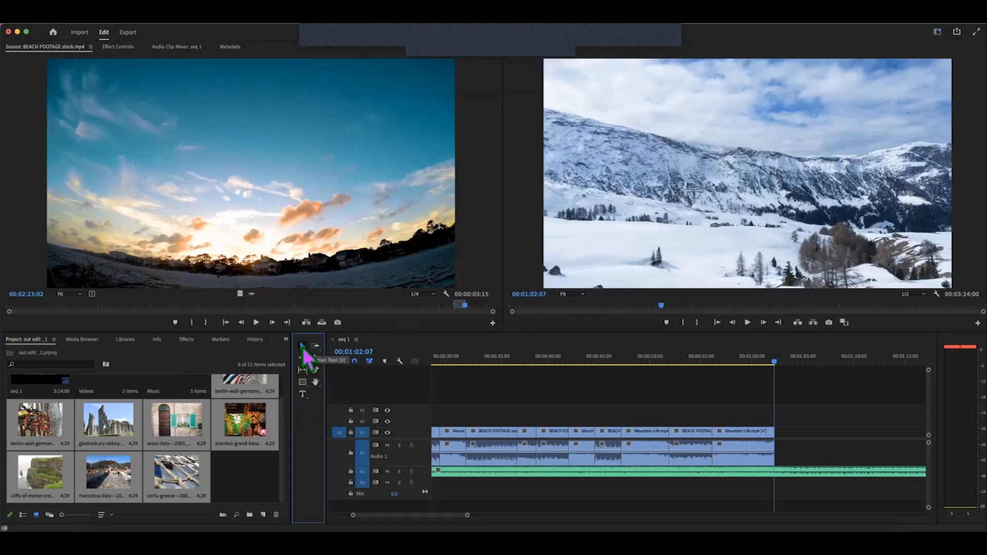
pyautogui.click(249, 485)
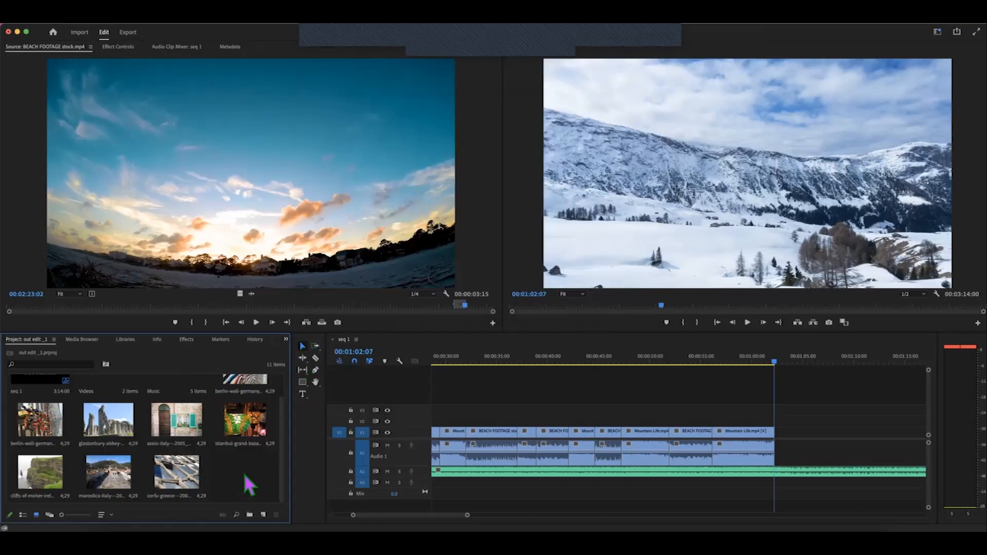
# Place the Istanbul grand bazaar photo after the last Mountain Life clip, preview it at 00:01:03:26 and select it in the sequence
pyautogui.click(241, 431)
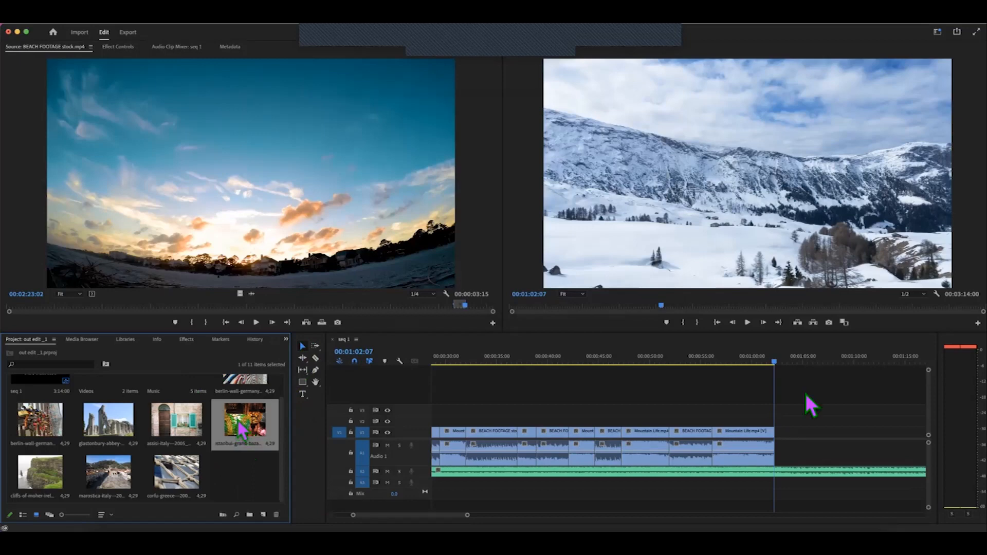
pyautogui.moveTo(782, 358); pyautogui.dragTo(792, 355)
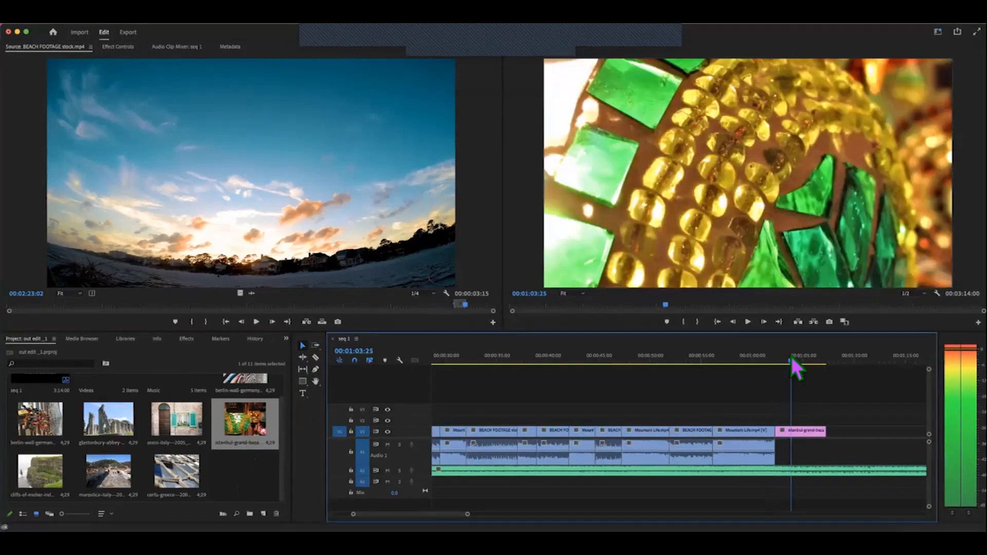
pyautogui.click(813, 432)
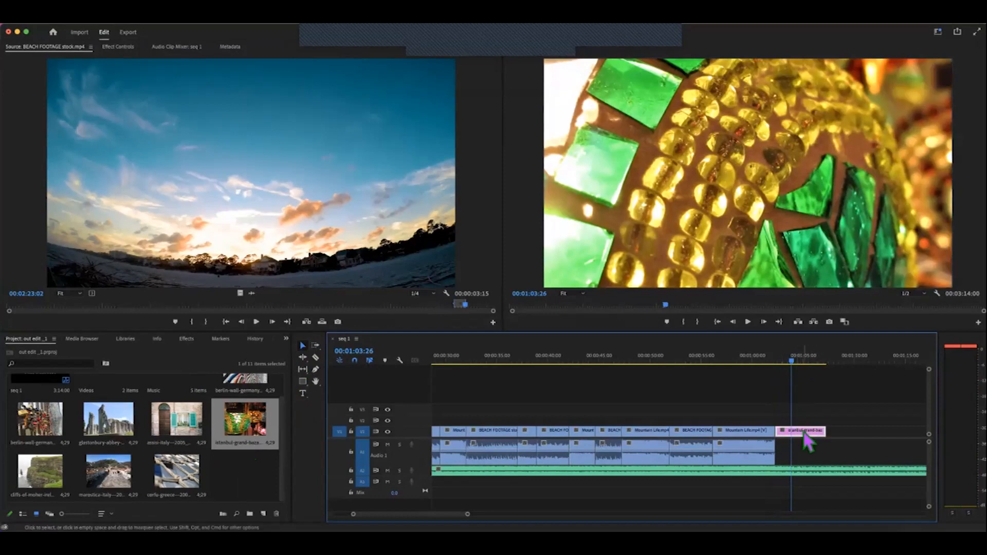
# Move the playhead to 00:01:06:17 and extend the end of the Istanbul bazaar photo slightly in the sequence
pyautogui.hscroll(3, 813, 385)
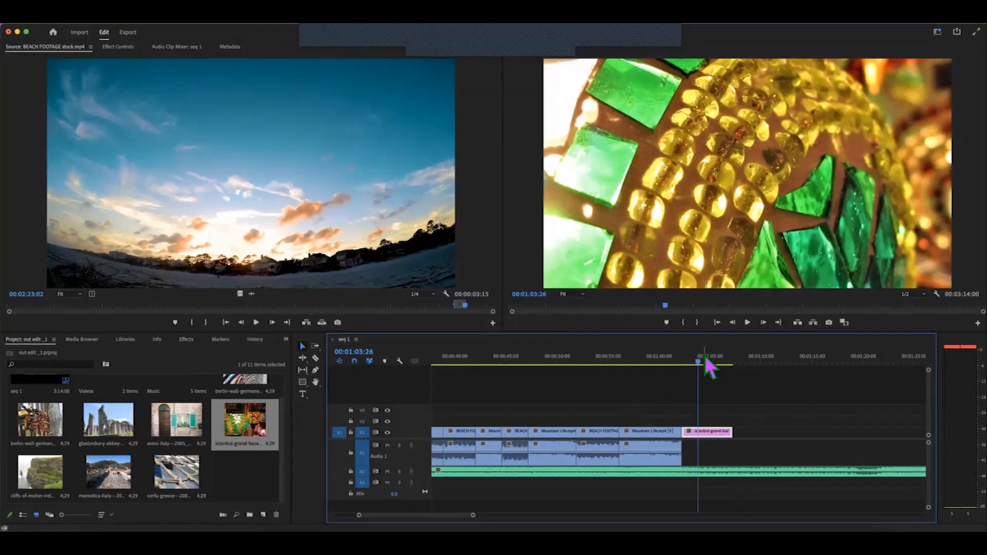
pyautogui.moveTo(699, 361); pyautogui.dragTo(725, 362)
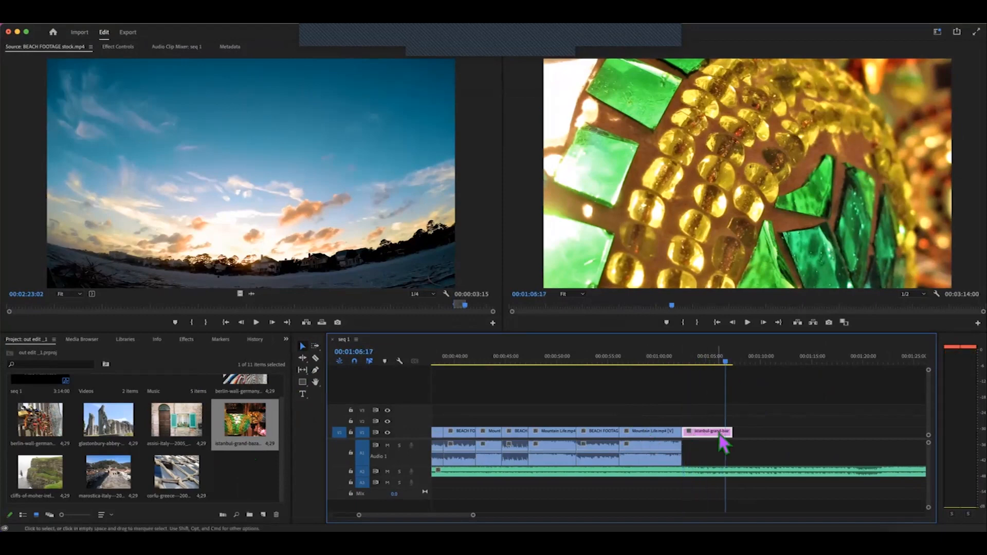
pyautogui.moveTo(732, 431)
pyautogui.mouseDown()
pyautogui.moveTo(710, 430)
pyautogui.moveTo(734, 431)
pyautogui.mouseUp()
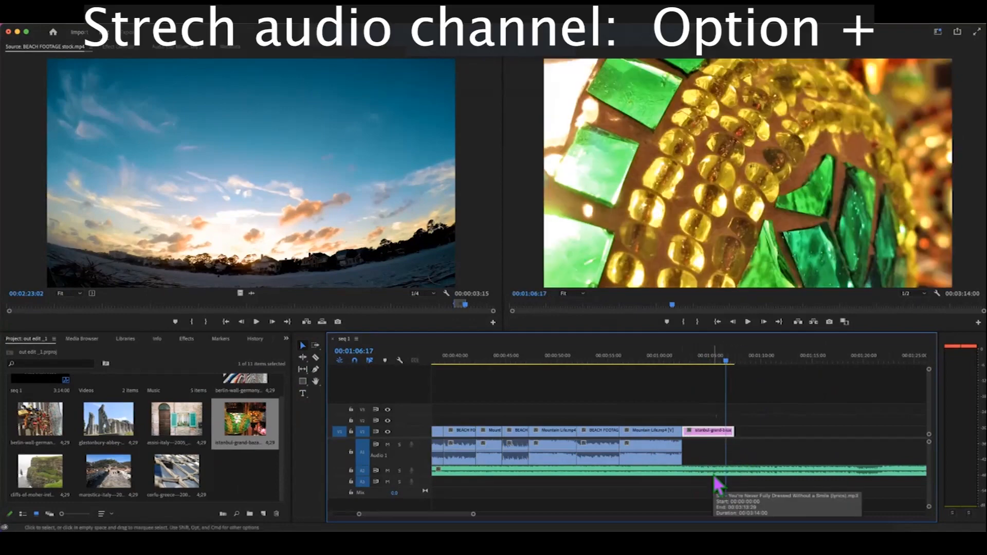
# Enlarge the audio tracks to show the music waveform, and shrink the Audio 1 track back to a compact height
pyautogui.hotkey('alt', '=')
pyautogui.hotkey('alt', '=')
pyautogui.hotkey('alt', '=')
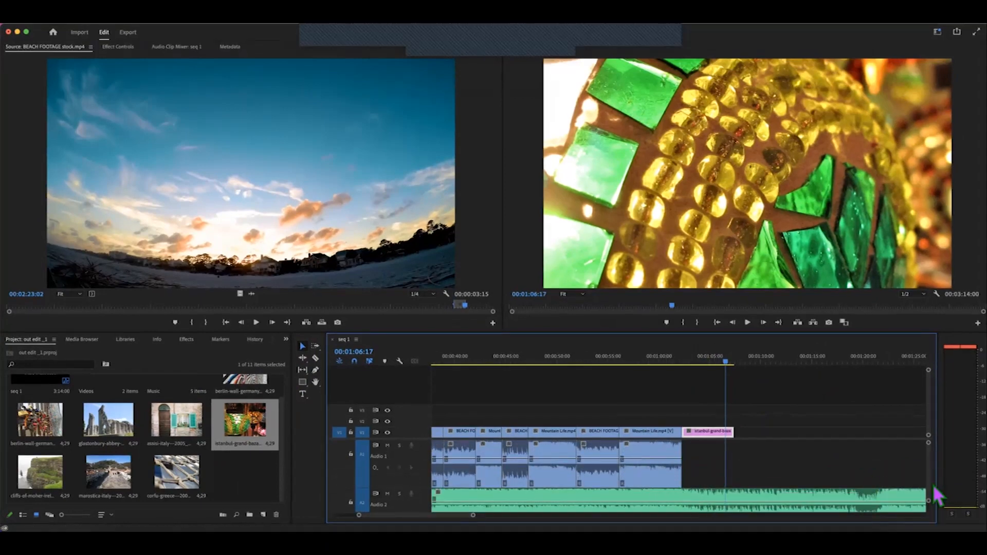
pyautogui.moveTo(419, 488); pyautogui.dragTo(419, 463)
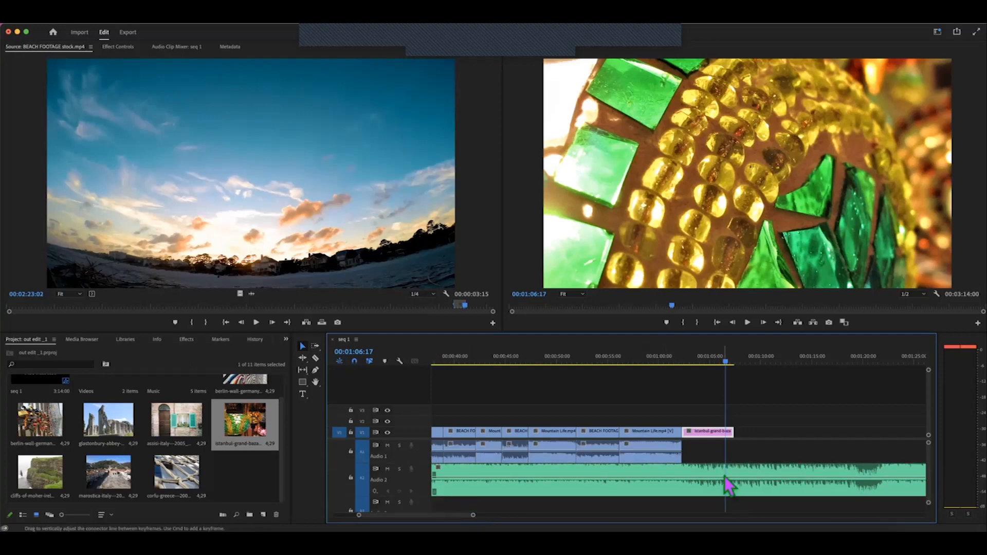
# Play the music from 00:01:05:03 and trim the end of the Istanbul bazaar photo back to 00:01:06:25
pyautogui.click(713, 362)
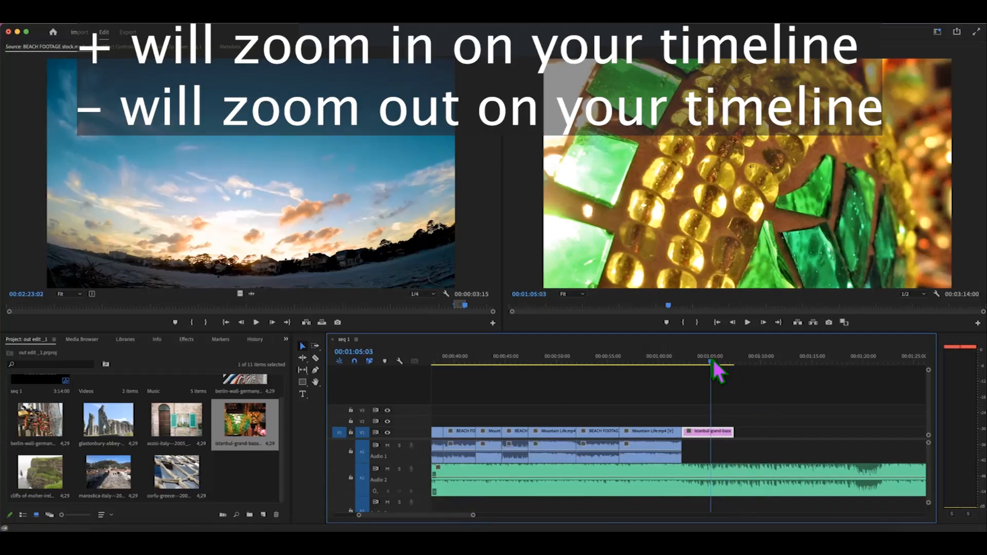
pyautogui.press('=')
pyautogui.press('=')
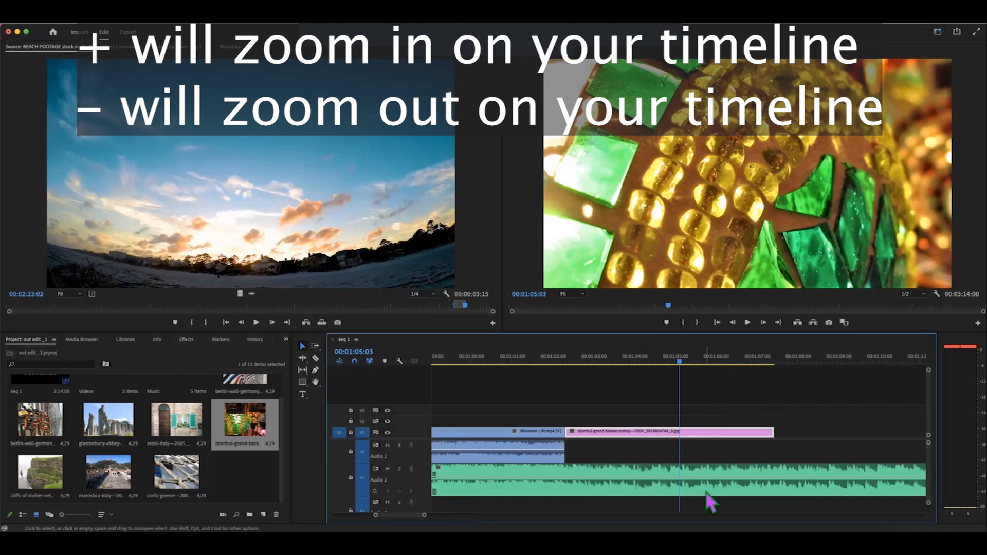
pyautogui.press('space')
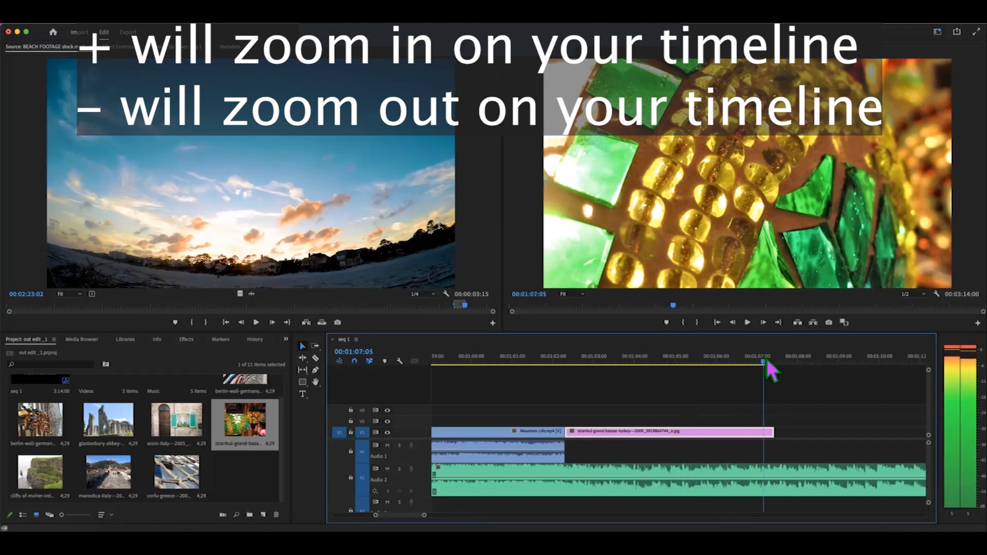
pyautogui.press('space')
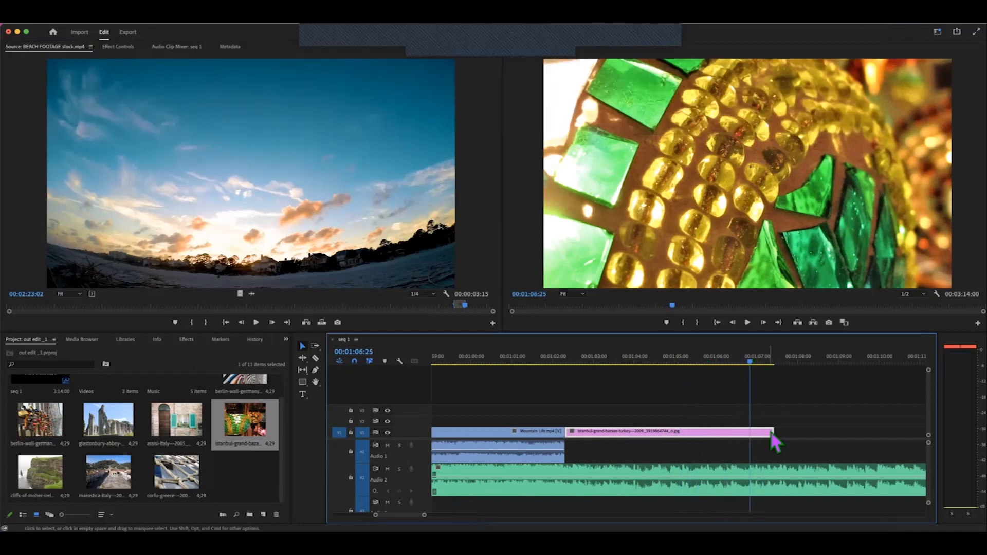
pyautogui.moveTo(772, 431); pyautogui.dragTo(750, 431)
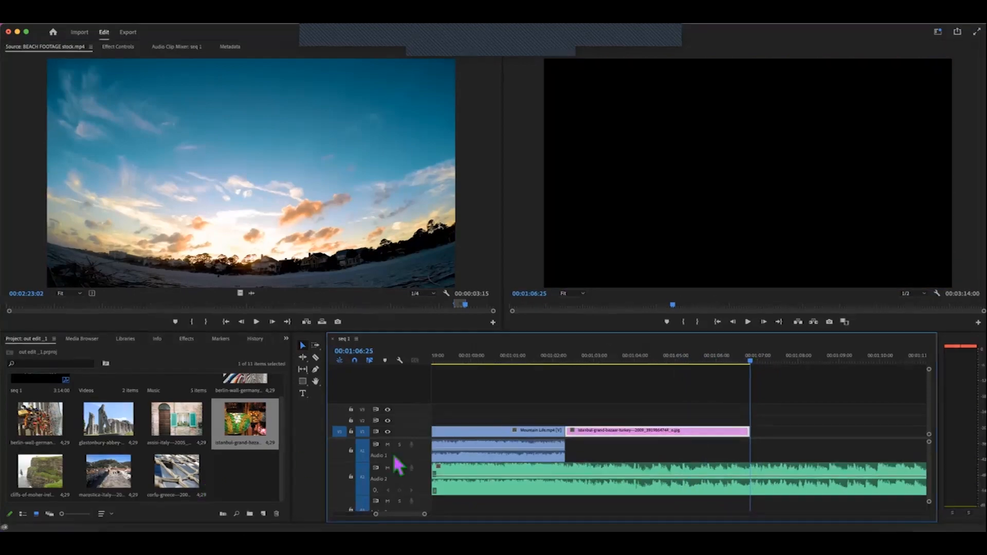
# Place the Assisi, Italy photo directly after the Istanbul photo and scale it to the frame size
pyautogui.click(247, 471)
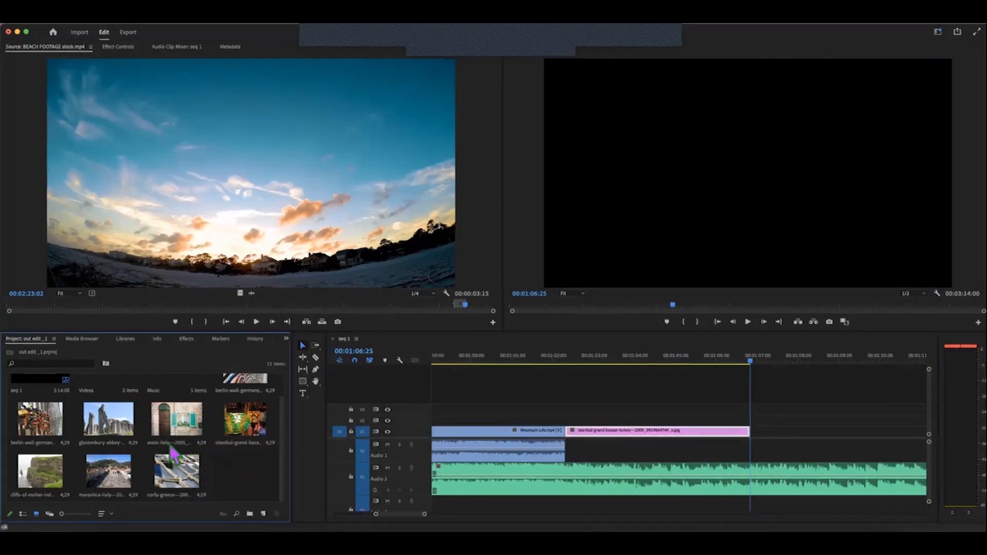
pyautogui.click(171, 425)
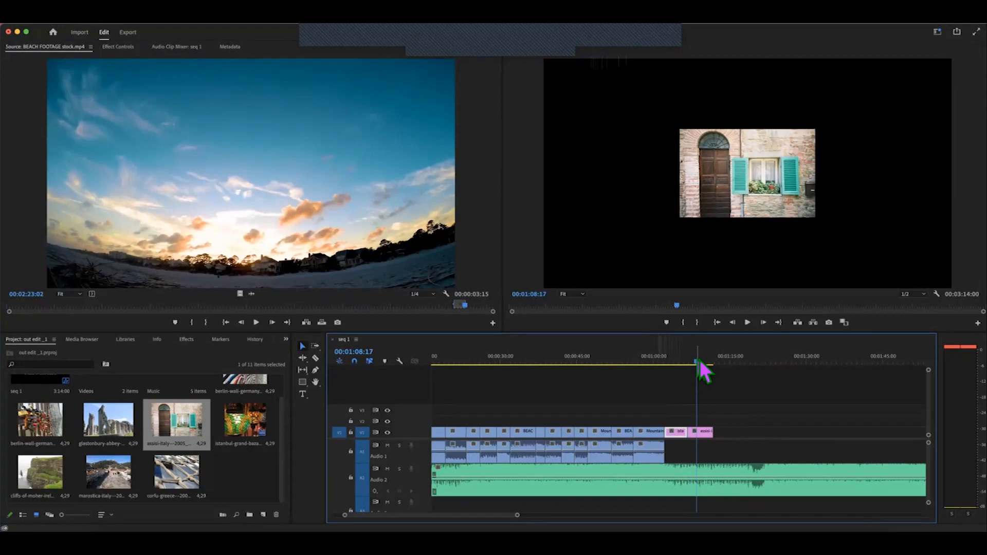
pyautogui.click(699, 363)
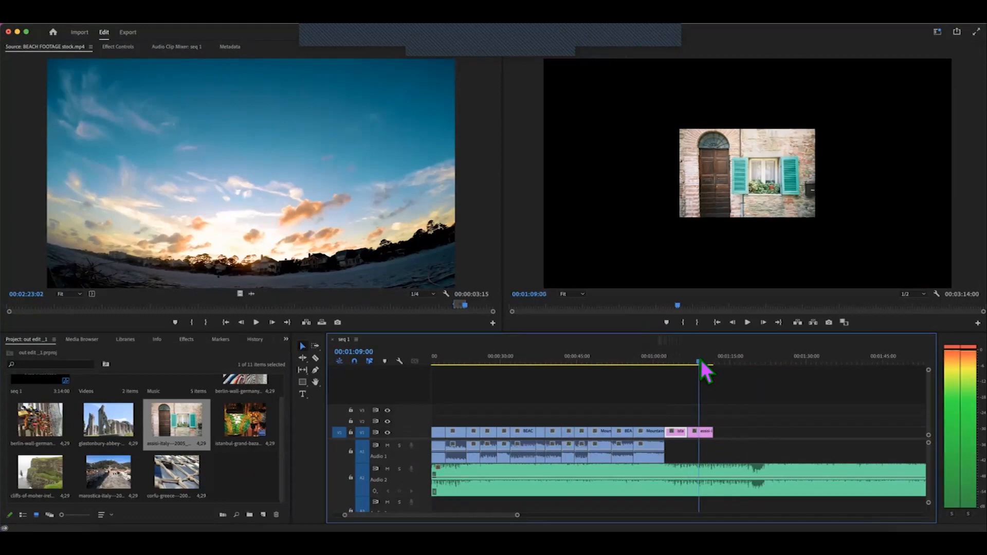
pyautogui.rightClick(701, 436)
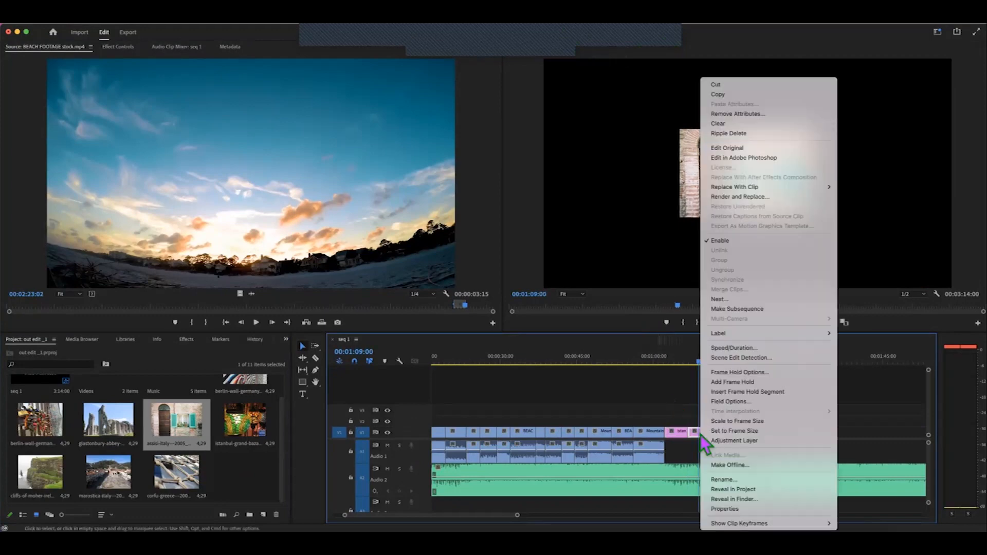
pyautogui.click(733, 420)
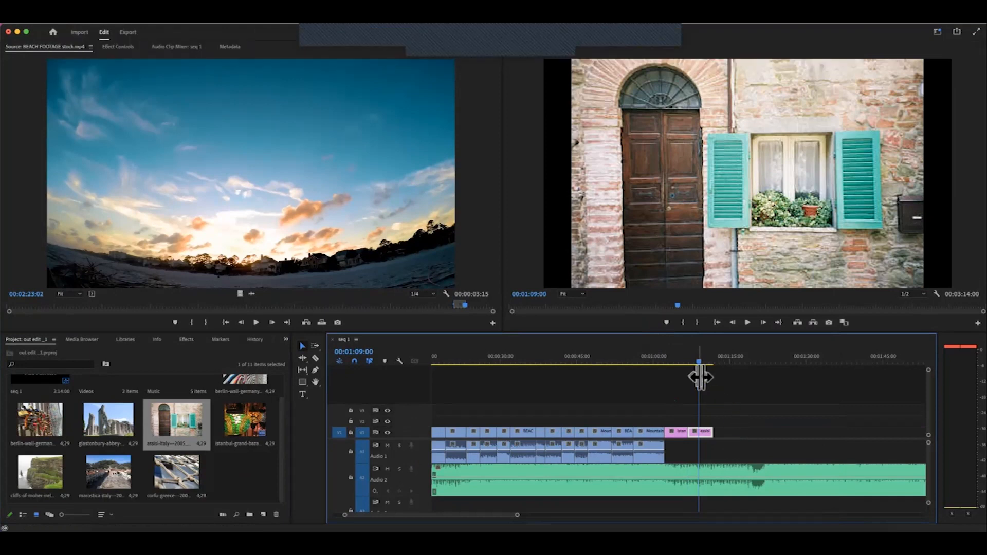
# Scale the Istanbul bazaar photo to the frame size, and raise its Motion Scale to 146.6 to fill the frame
pyautogui.moveTo(698, 360); pyautogui.dragTo(680, 362)
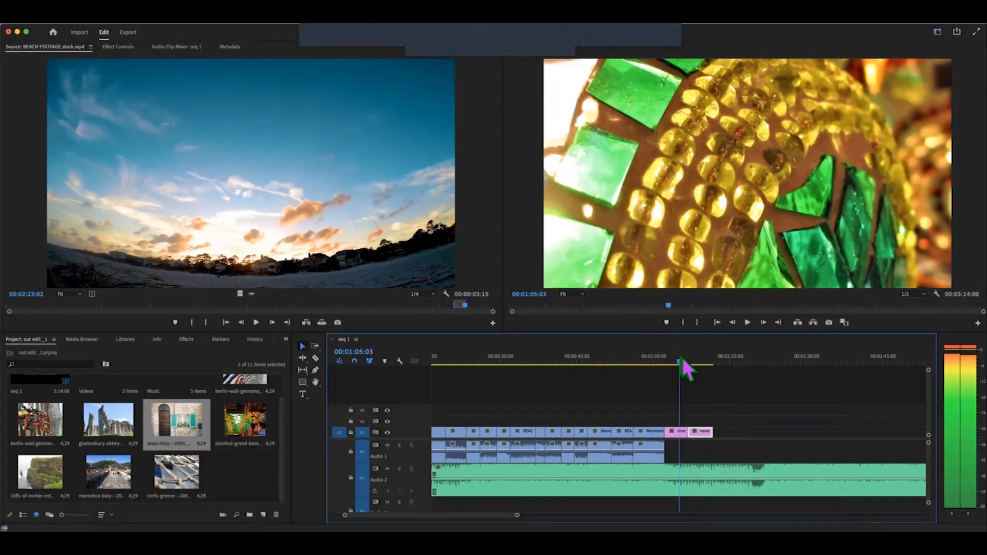
pyautogui.rightClick(682, 434)
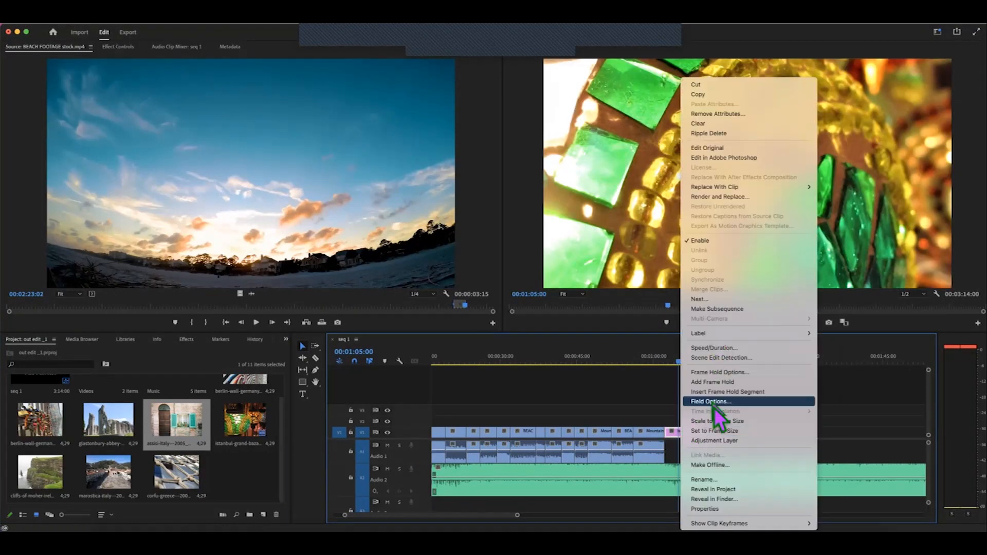
pyautogui.click(720, 419)
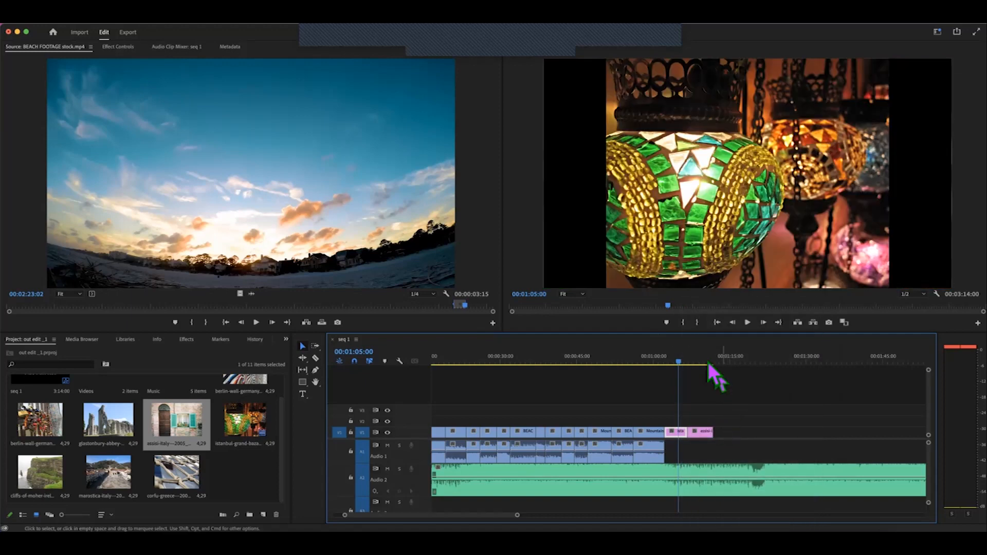
pyautogui.click(118, 47)
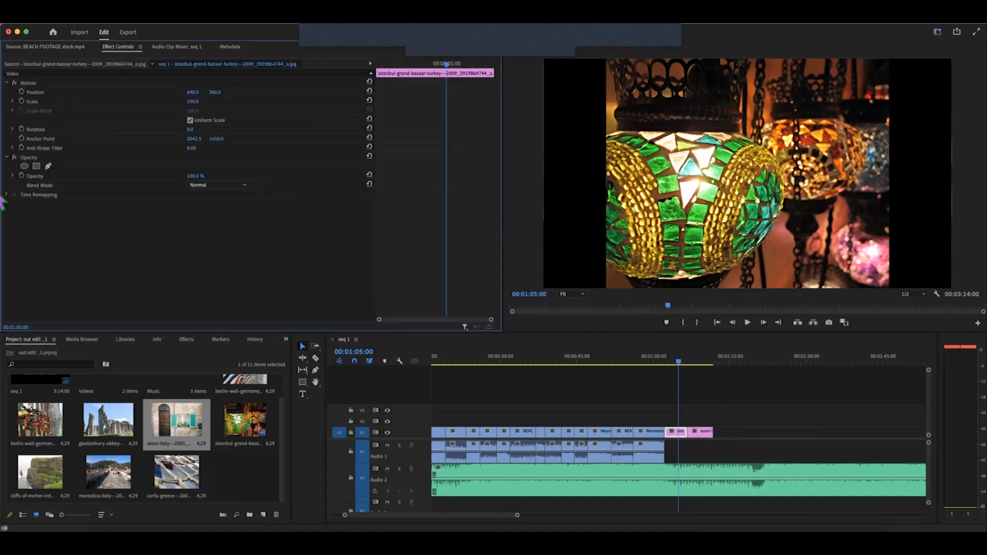
pyautogui.click(13, 102)
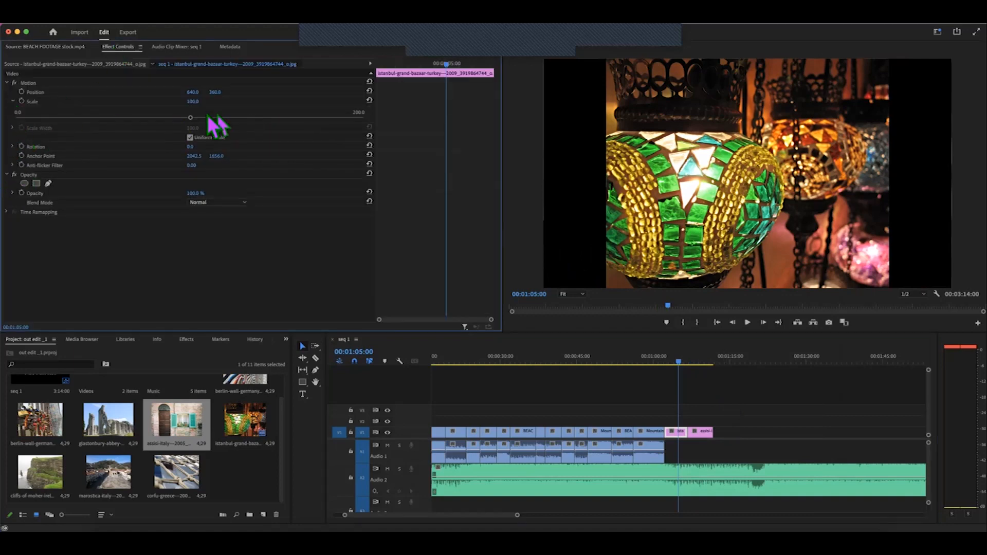
pyautogui.moveTo(190, 117); pyautogui.dragTo(270, 117)
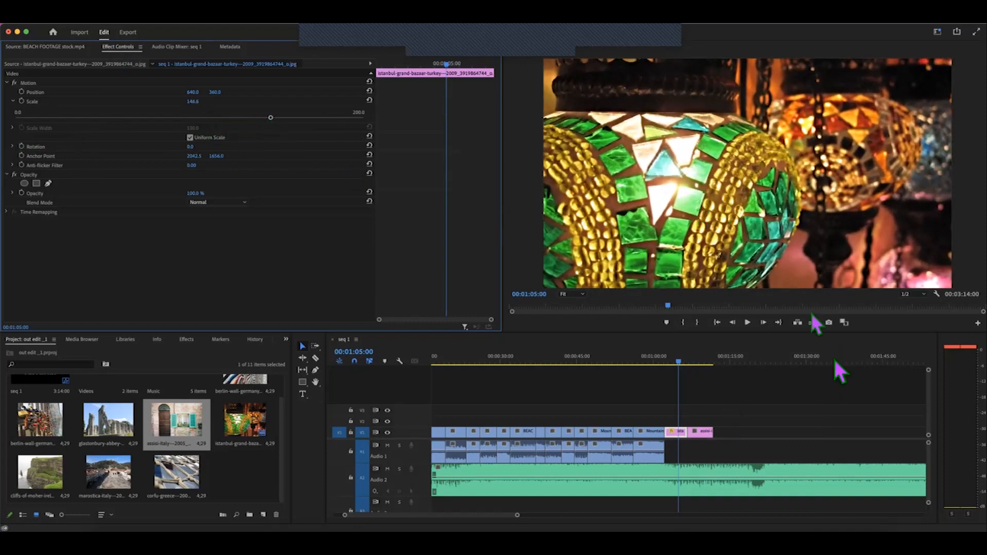
# Increase the Motion Scale of the Assisi photo slightly above 100 to cover the black side bars
pyautogui.click(706, 356)
pyautogui.click(705, 431)
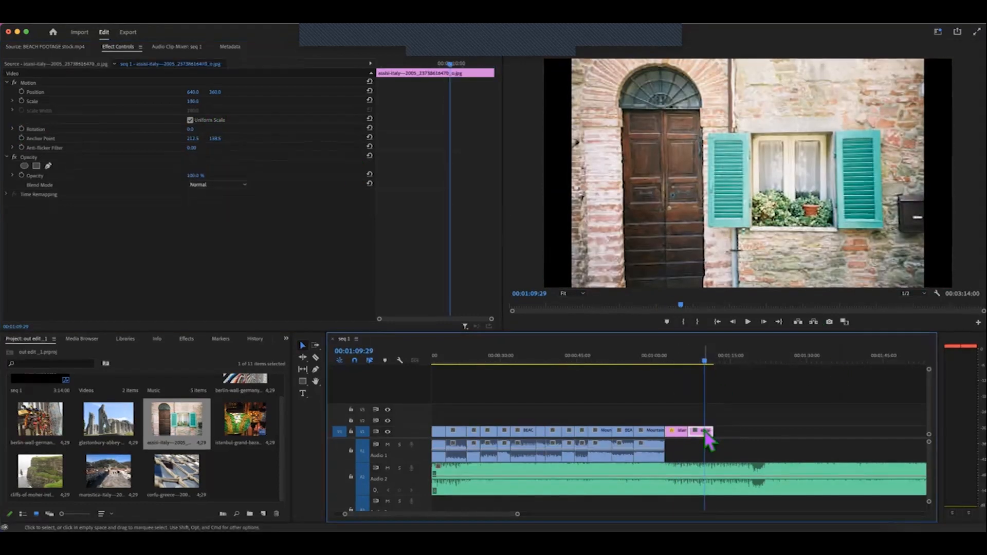
pyautogui.click(12, 102)
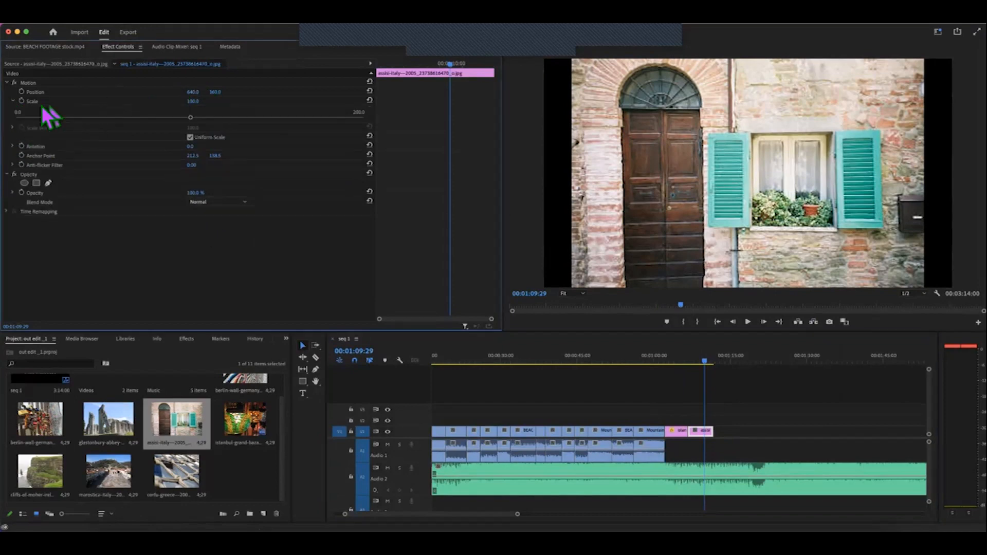
pyautogui.moveTo(191, 118); pyautogui.dragTo(218, 118)
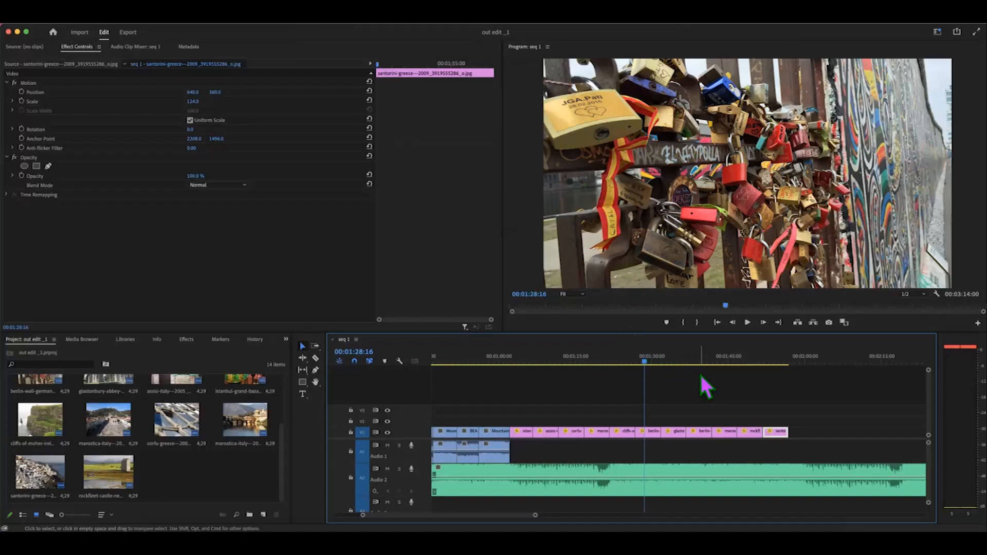
# Trim the end of the music track to align with the end of the last photo at 00:01:56:25
pyautogui.hscroll(5, 702, 375)
pyautogui.hscroll(12, 695, 372)
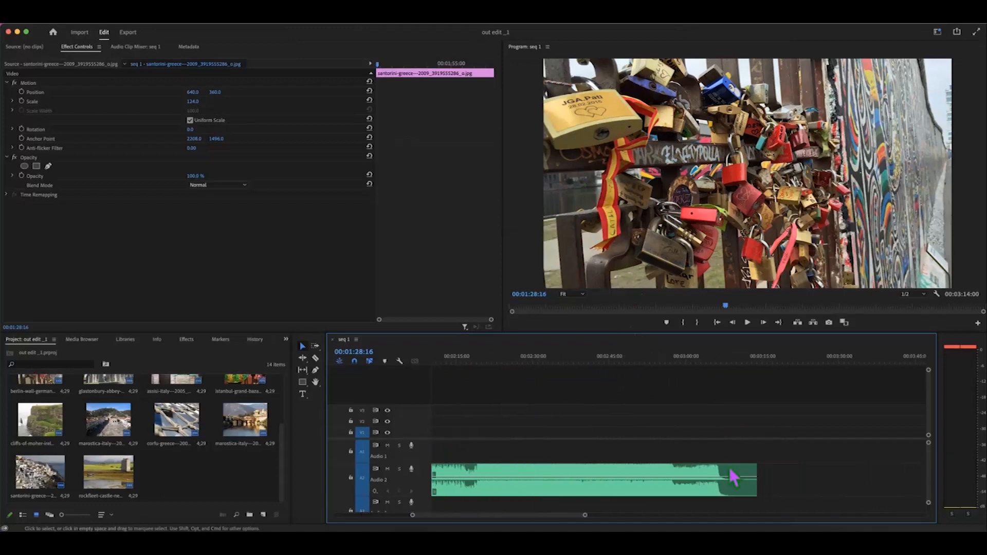
pyautogui.moveTo(752, 468); pyautogui.dragTo(452, 489)
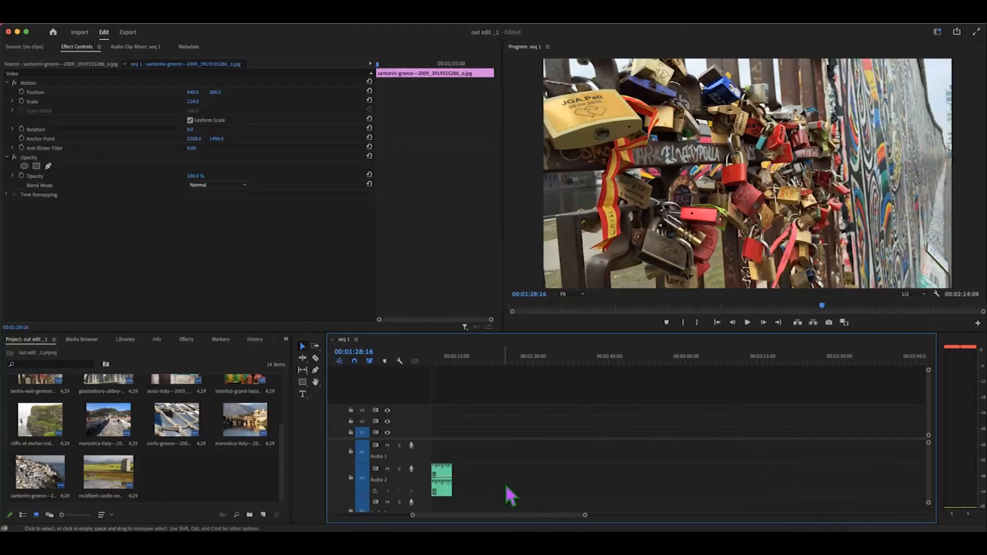
pyautogui.hscroll(-8, 514, 493)
pyautogui.hscroll(-3, 520, 494)
pyautogui.moveTo(702, 465); pyautogui.dragTo(616, 467)
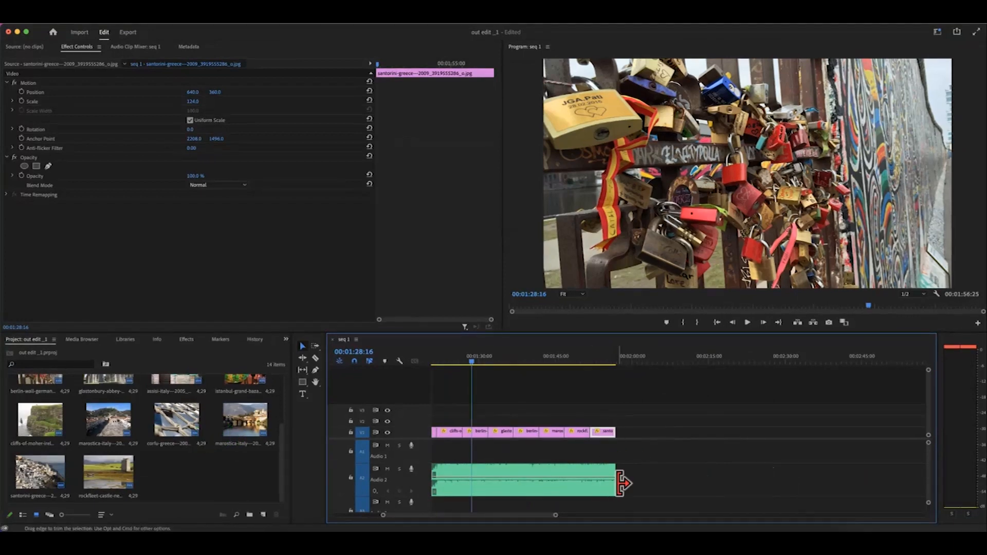
# Play the ending over the Santorini photo from 00:01:54:17, and place the playhead at 00:01:55:13
pyautogui.click(595, 360)
pyautogui.moveTo(598, 356); pyautogui.dragTo(604, 360)
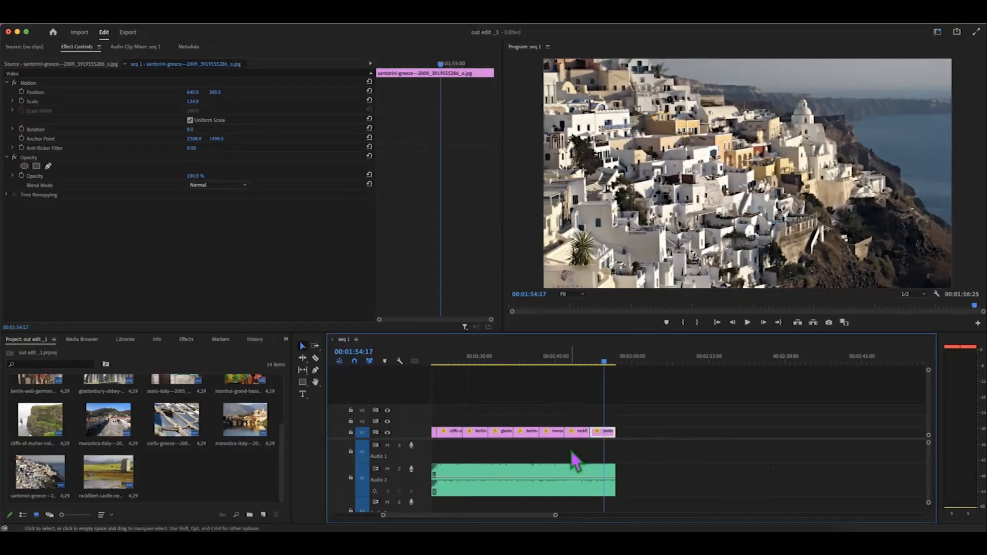
pyautogui.press('space')
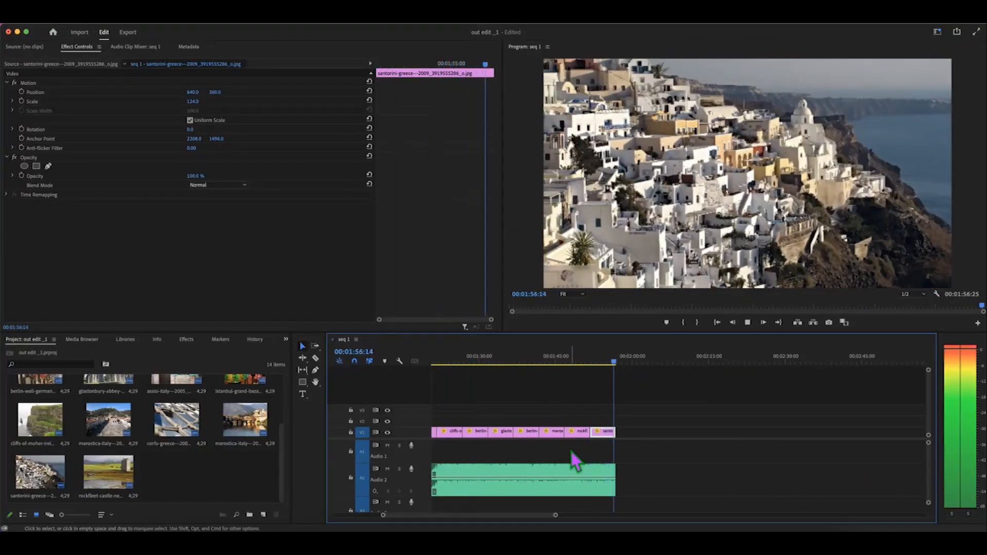
pyautogui.click(611, 360)
pyautogui.moveTo(611, 358); pyautogui.dragTo(609, 360)
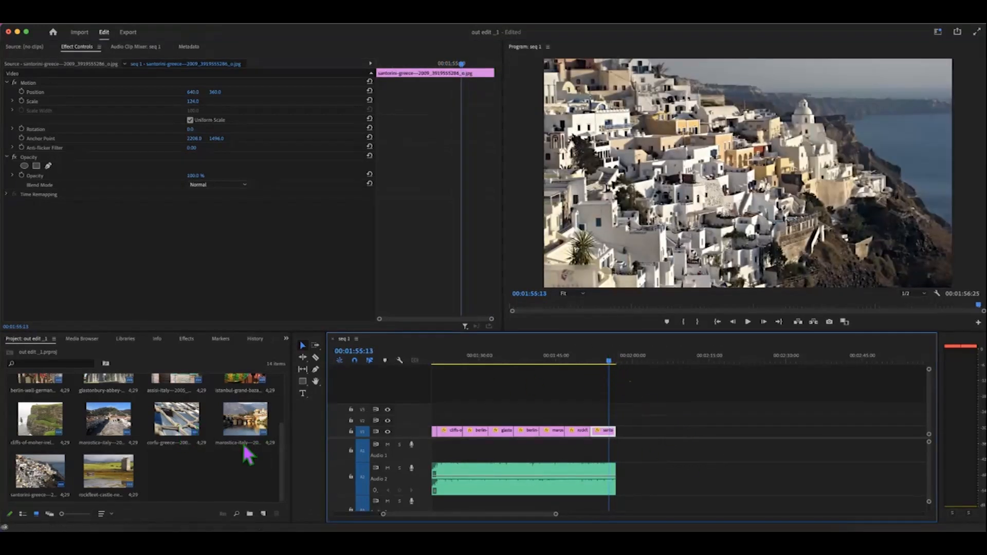
# Apply the Exponential Fade audio transition to the end of the music track
pyautogui.click(187, 341)
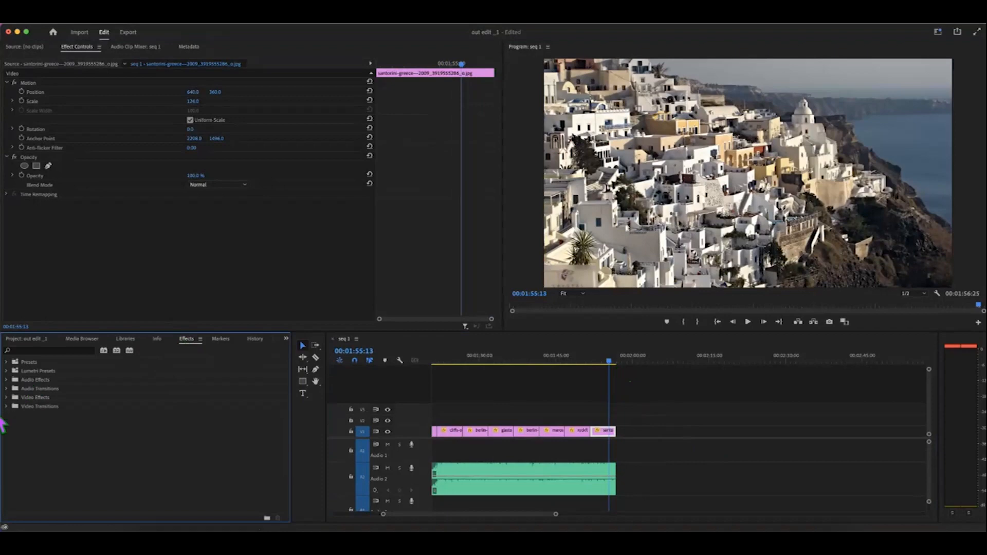
pyautogui.click(7, 390)
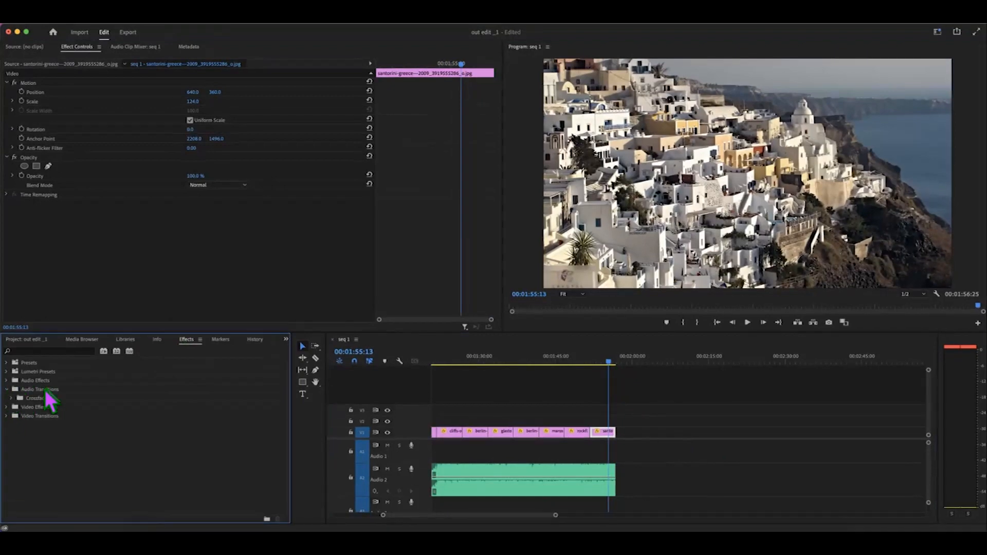
pyautogui.click(12, 399)
pyautogui.click(27, 425)
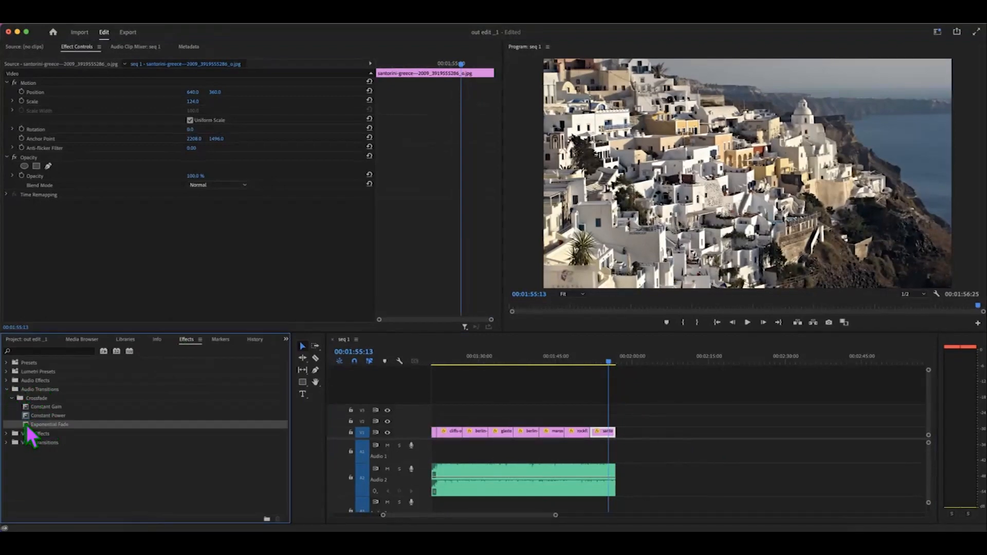
pyautogui.moveTo(25, 427); pyautogui.dragTo(662, 427)
# Apply the Dip to Black video transition to the end of the Santorini photo, the last clip in the sequence
pyautogui.click(6, 444)
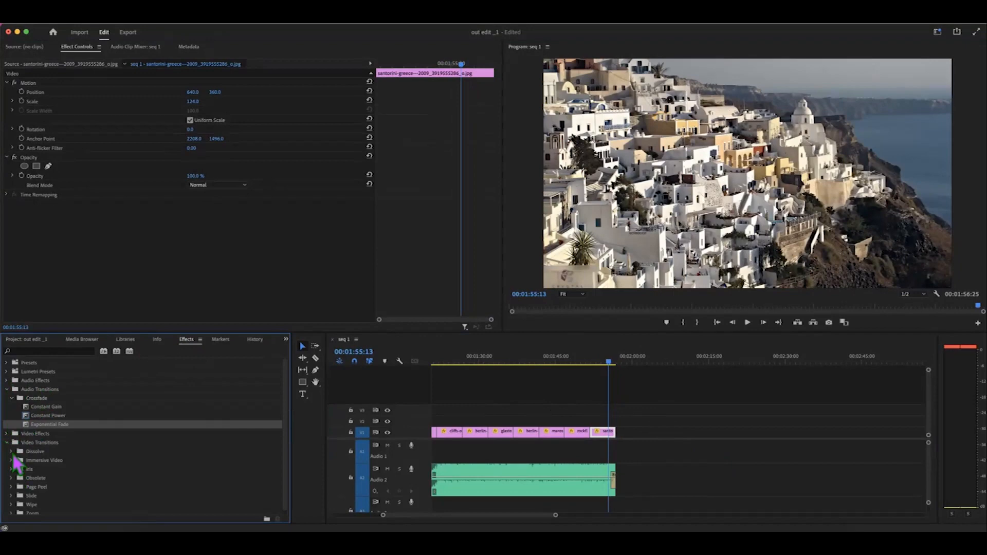
pyautogui.click(12, 452)
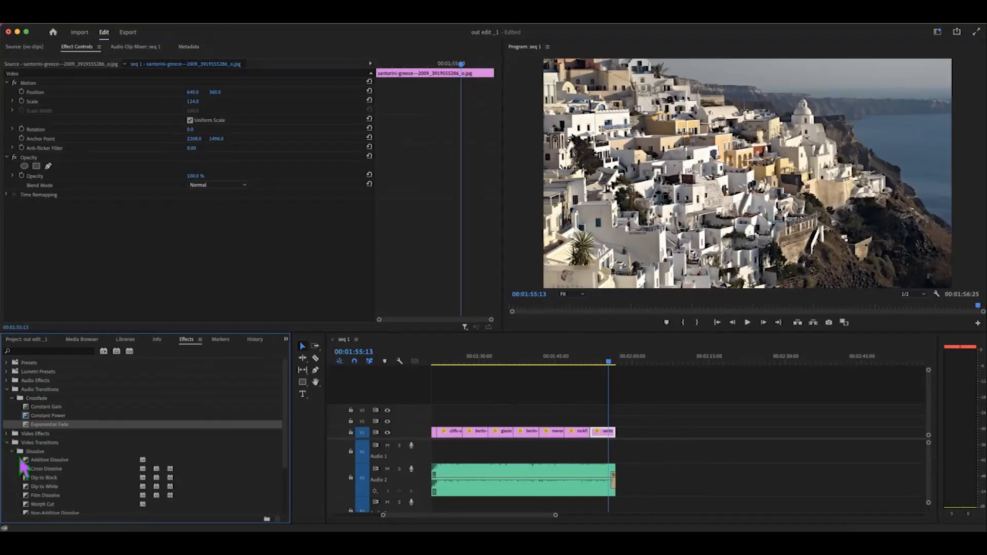
pyautogui.moveTo(29, 479); pyautogui.dragTo(684, 430)
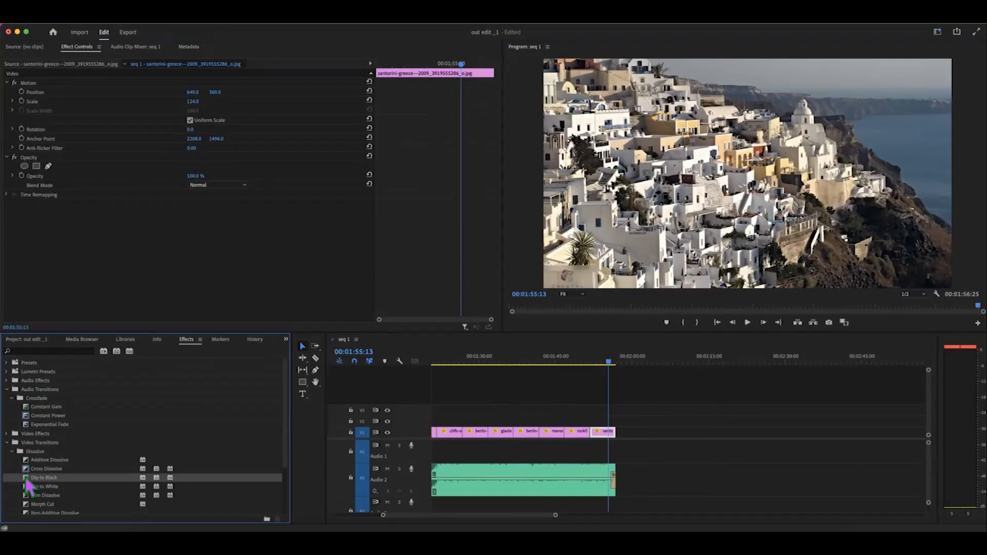
pyautogui.moveTo(26, 478); pyautogui.dragTo(636, 369)
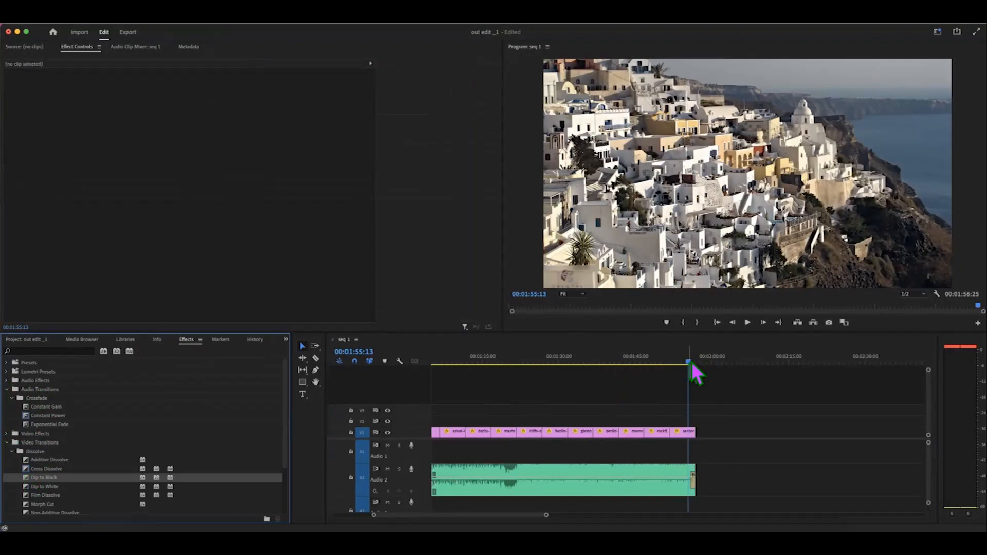
pyautogui.moveTo(689, 362); pyautogui.dragTo(681, 362)
pyautogui.press('=')
pyautogui.press('=')
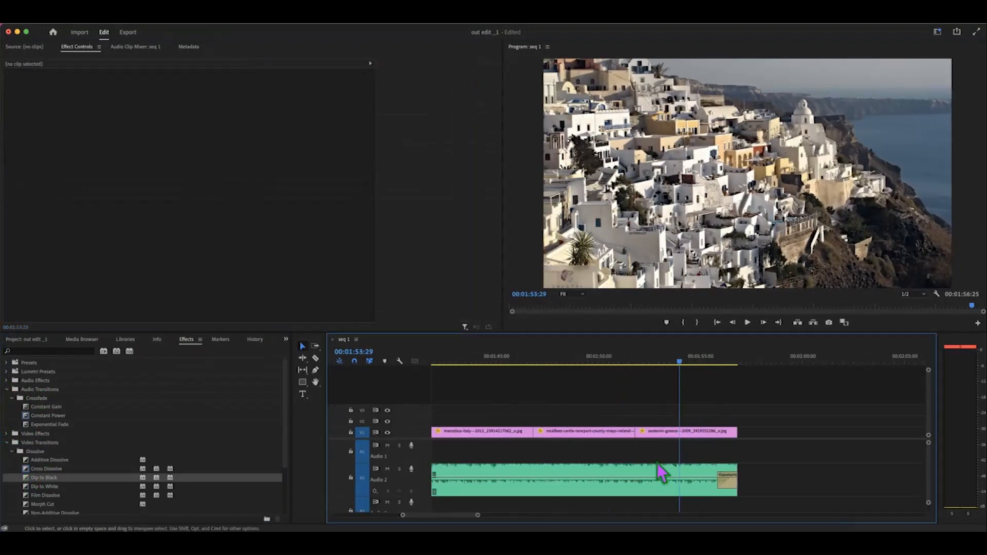
pyautogui.moveTo(30, 479); pyautogui.dragTo(705, 409)
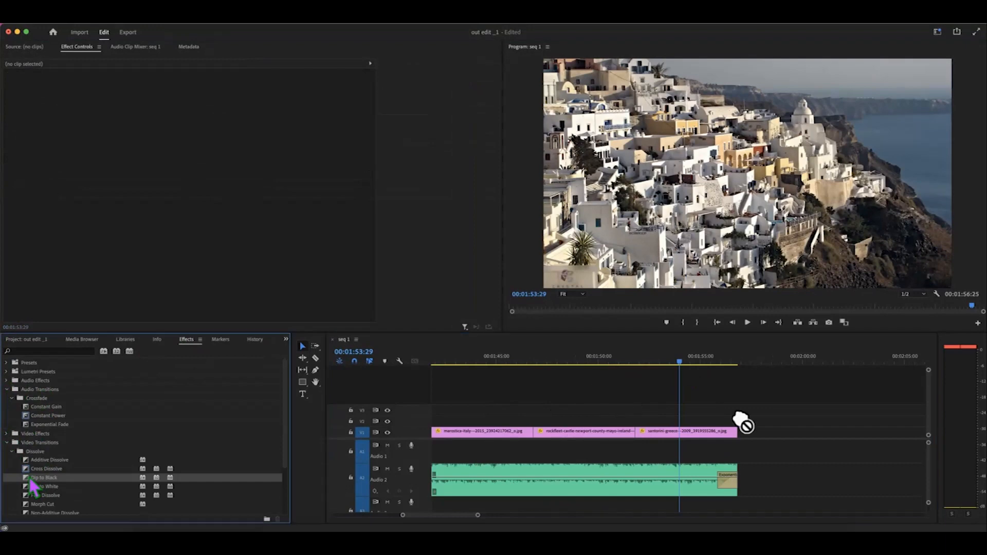
pyautogui.moveTo(32, 483); pyautogui.dragTo(730, 432)
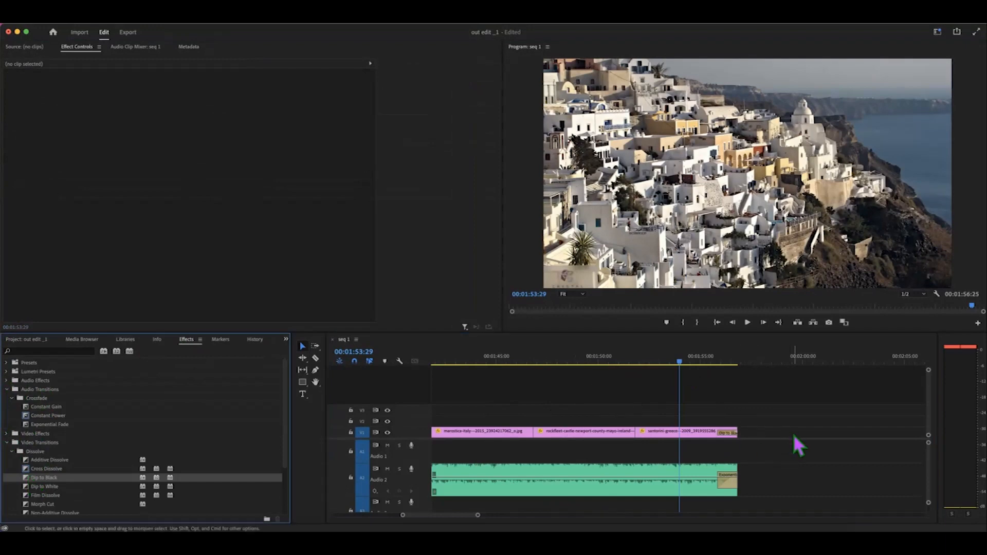
# Play the opening title briefly from 00:00:00:00, and inspect the audio and video fades at the end of the sequence
pyautogui.press('space')
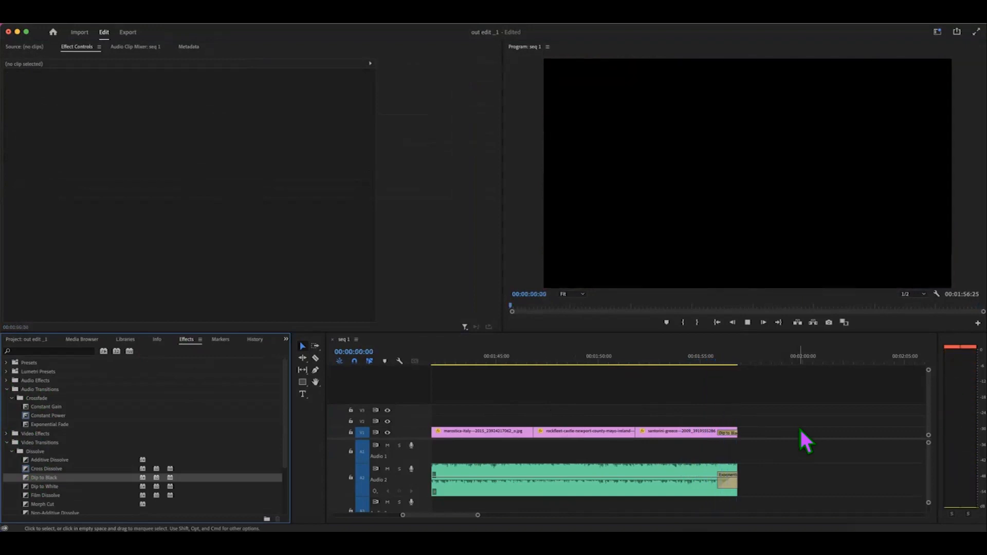
pyautogui.press('space')
pyautogui.hscroll(10, 800, 432)
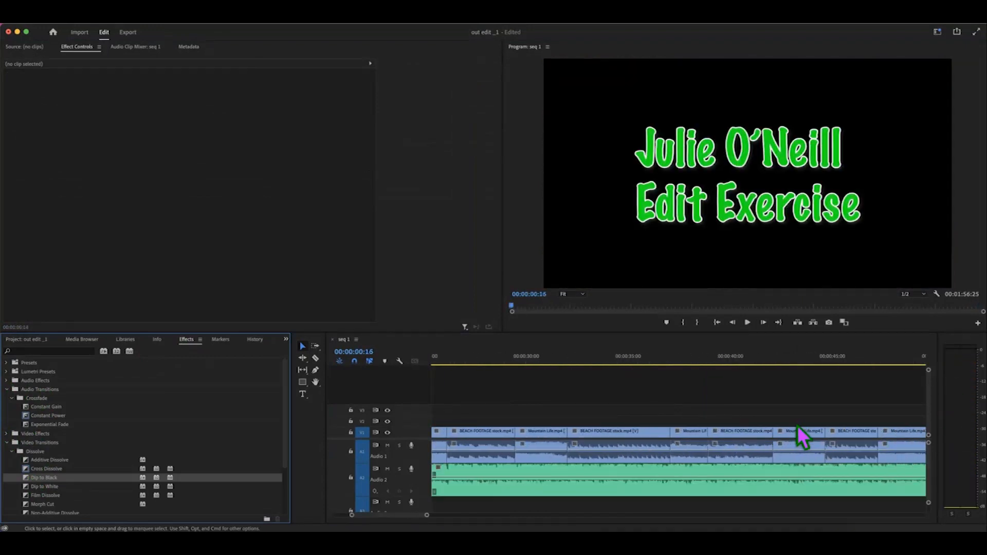
pyautogui.hscroll(12, 796, 426)
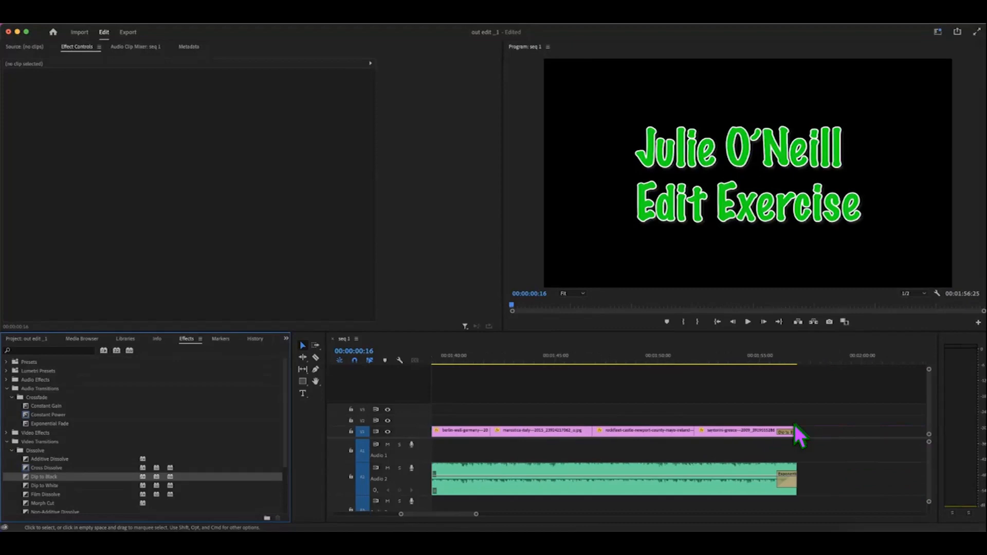
pyautogui.hscroll(-1, 797, 436)
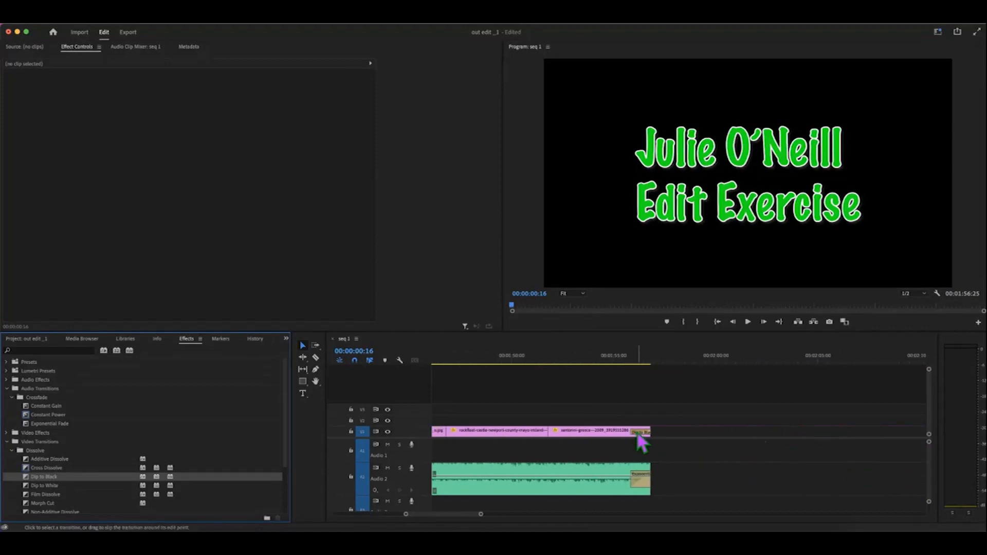
# Increase the audio track height and pull the volume of the first five stock video clips on Audio 1 down to silence
pyautogui.hscroll(-20, 672, 456)
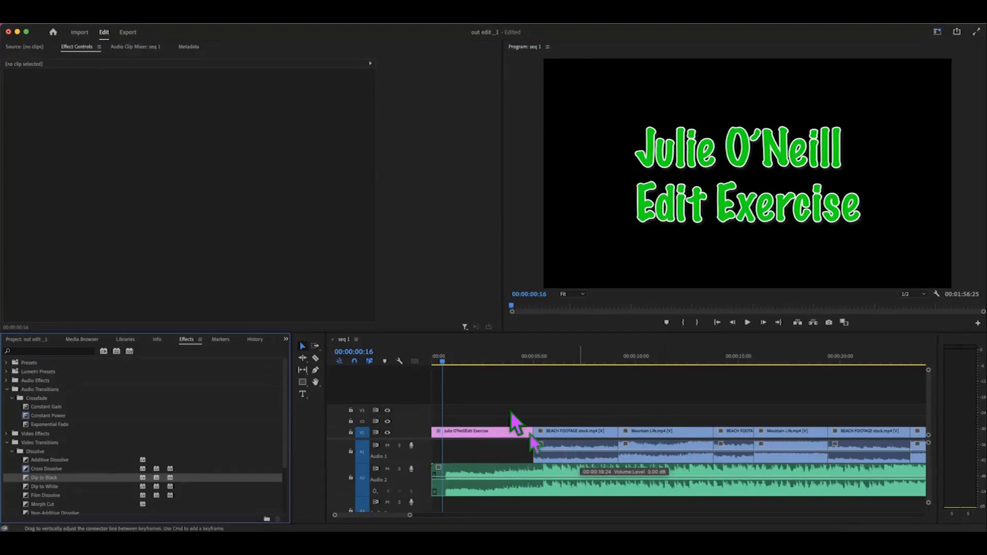
pyautogui.click(555, 419)
pyautogui.hotkey('alt', '=')
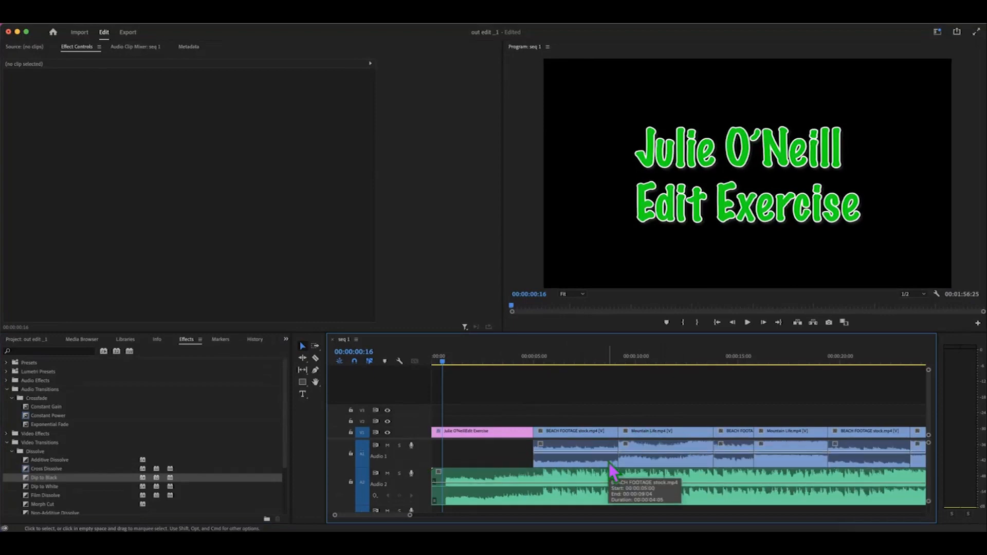
pyautogui.click(578, 451)
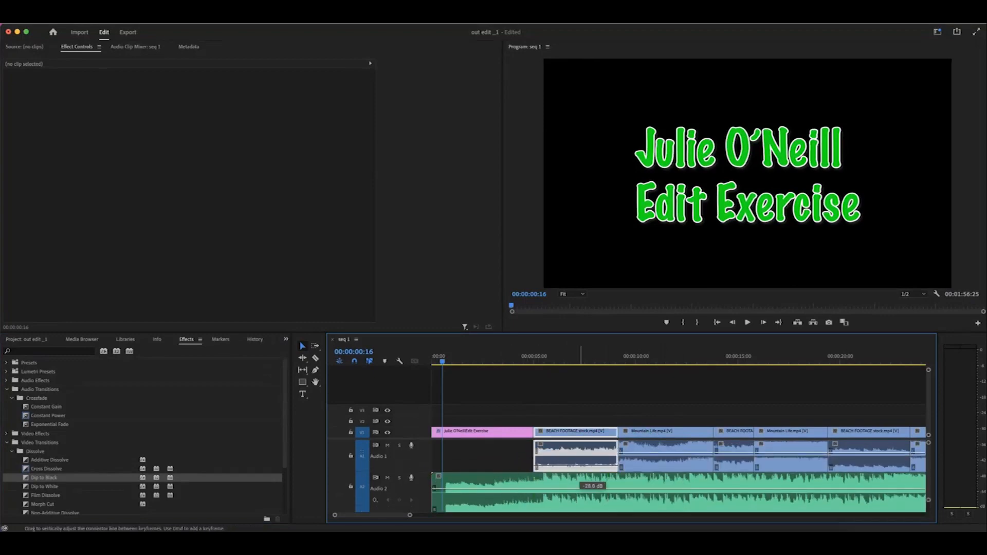
pyautogui.click(684, 453)
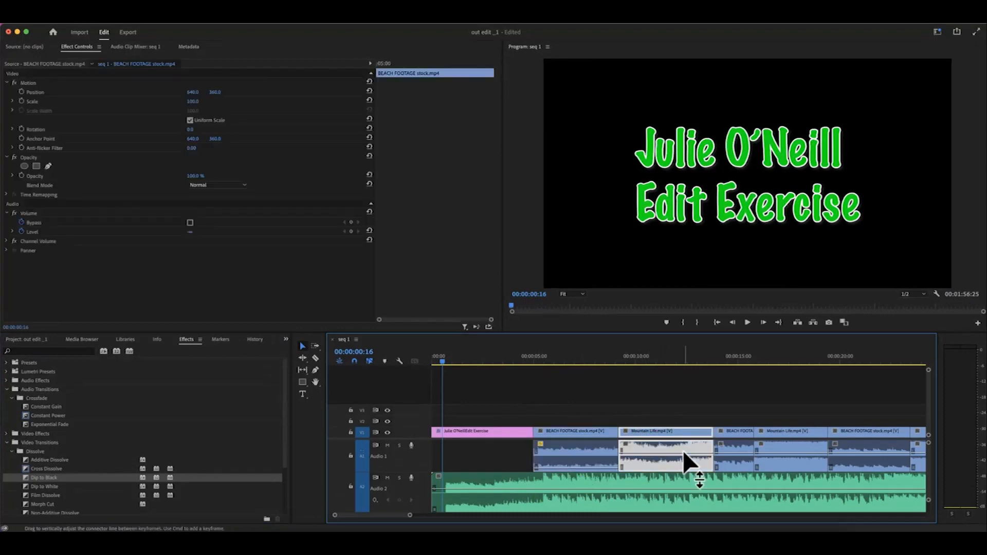
pyautogui.click(728, 451)
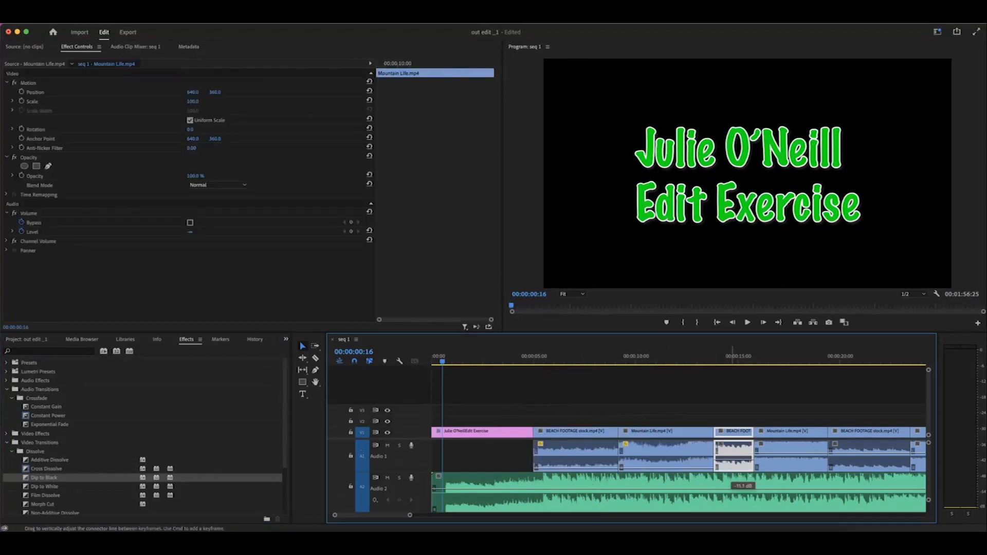
pyautogui.click(773, 452)
pyautogui.click(867, 460)
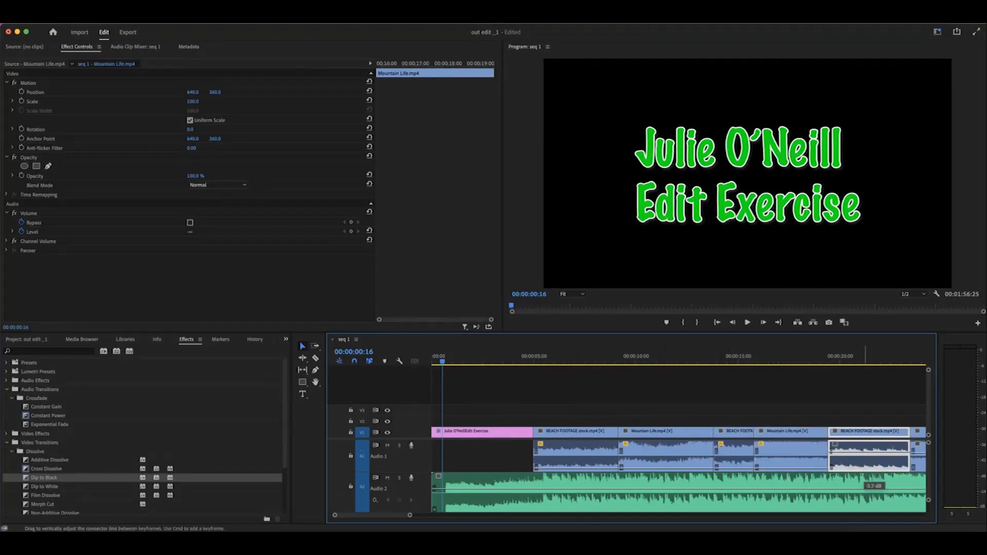
# Pull the volume down to -∞ on the next three stock clips, from Mountain Life at about 00:00:23 to Mountain Life at about 00:00:29
pyautogui.scroll(-5, 844, 457)
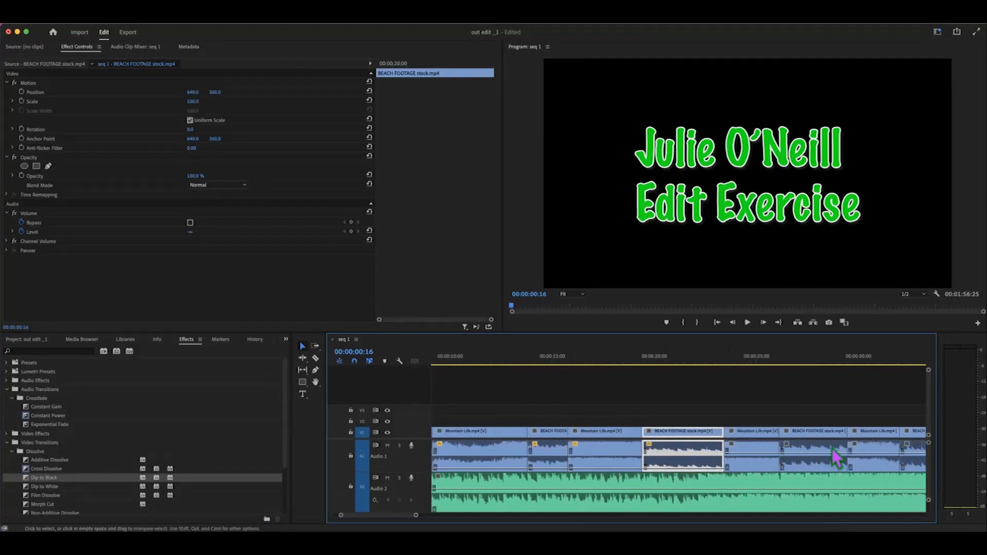
pyautogui.scroll(-3, 836, 457)
pyautogui.click(602, 453)
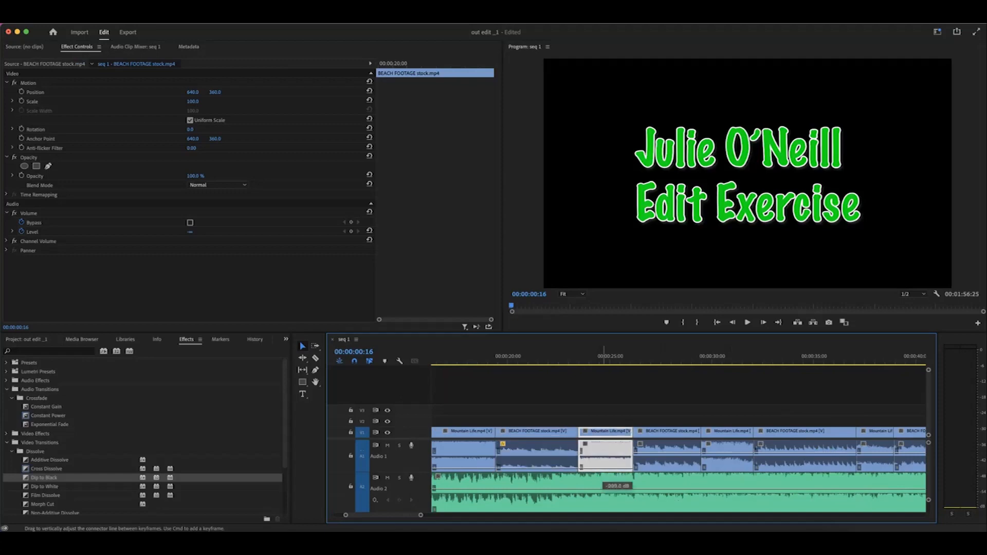
pyautogui.click(662, 463)
pyautogui.scroll(-3, 656, 476)
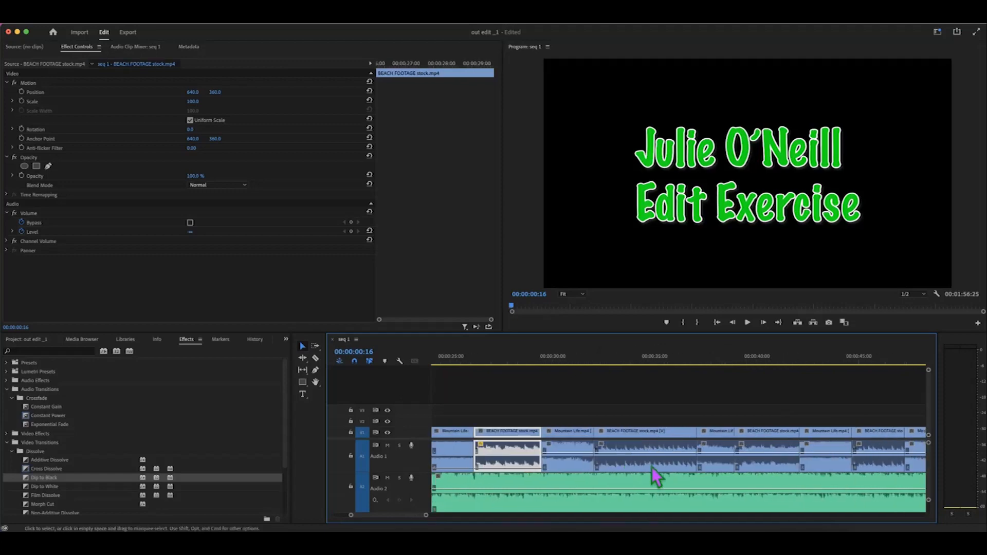
pyautogui.click(549, 452)
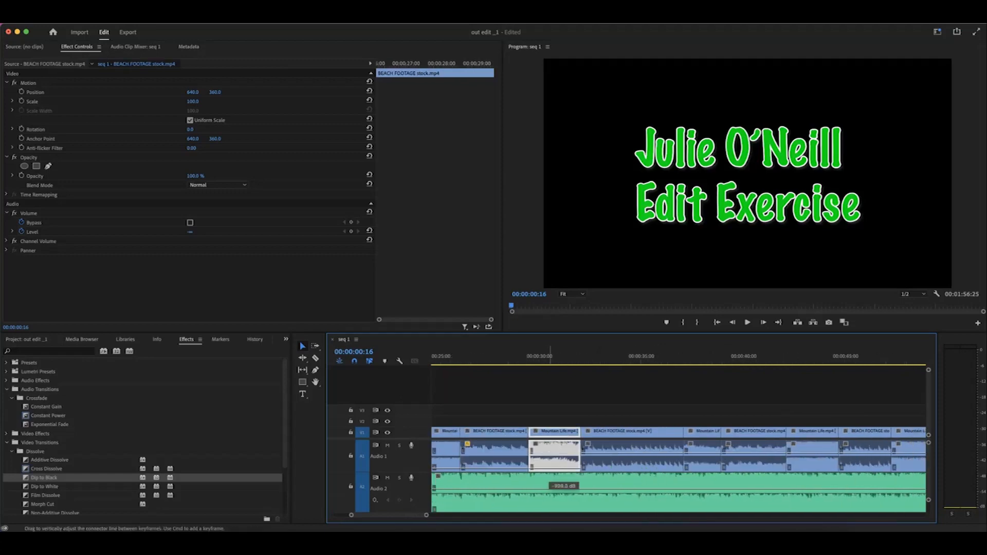
# Silence the audio of the remaining stock clips, from the beach clip at about 00:00:32 through the last Mountain Life clip
pyautogui.click(610, 458)
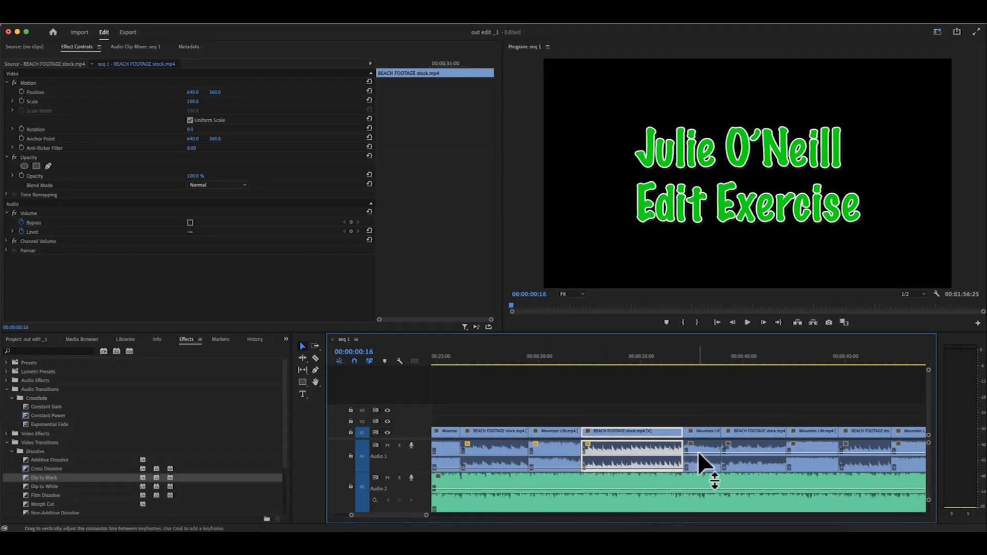
pyautogui.click(700, 463)
pyautogui.click(754, 465)
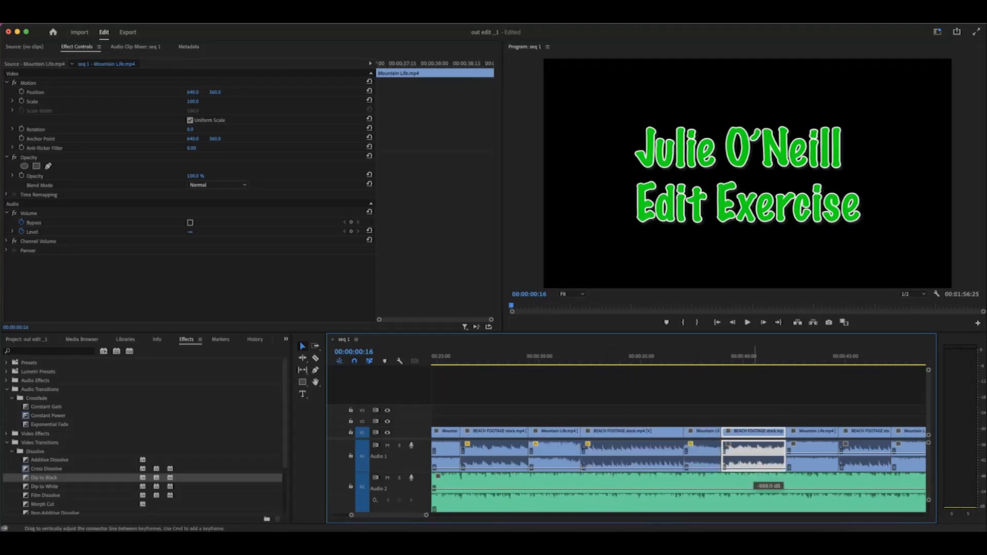
pyautogui.click(806, 463)
pyautogui.hscroll(10, 782, 463)
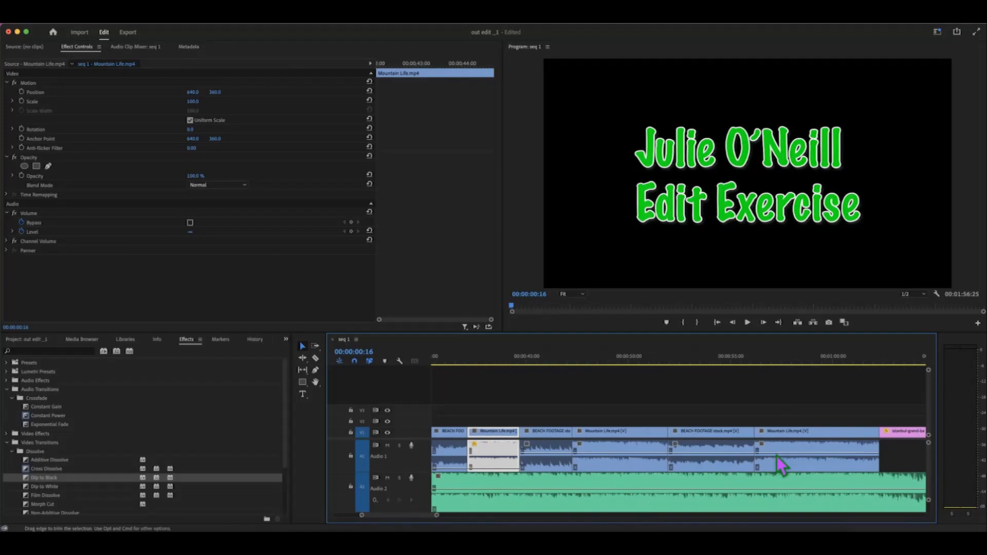
pyautogui.click(561, 465)
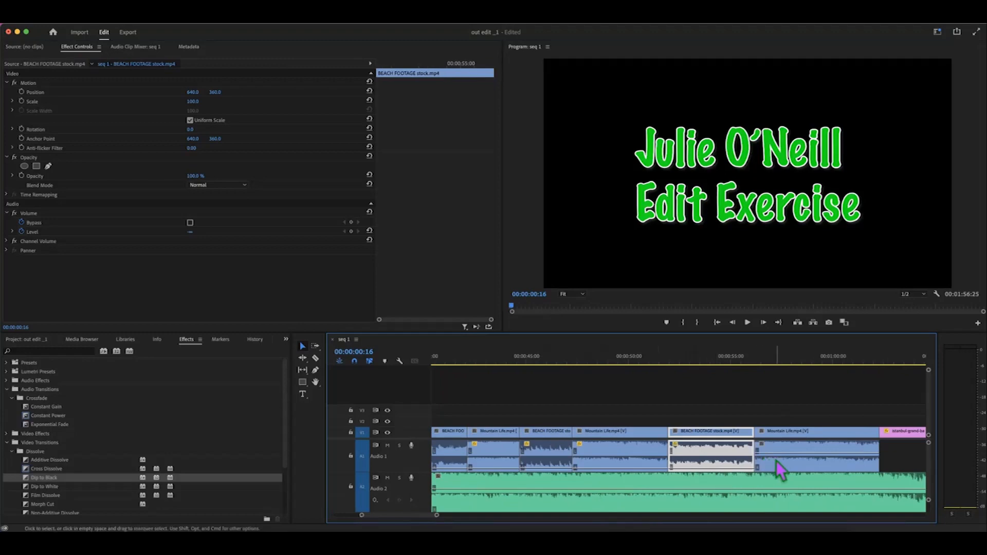
pyautogui.click(778, 462)
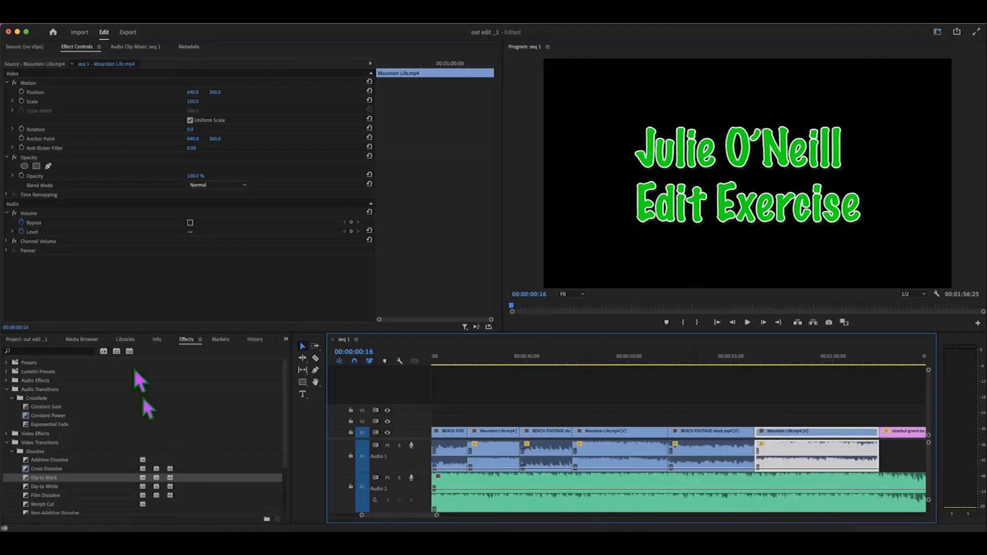
# Apply the VR Light Leaks immersive video transition at the cut between the last Mountain Life clip and the Istanbul photo
pyautogui.click(186, 340)
pyautogui.click(7, 389)
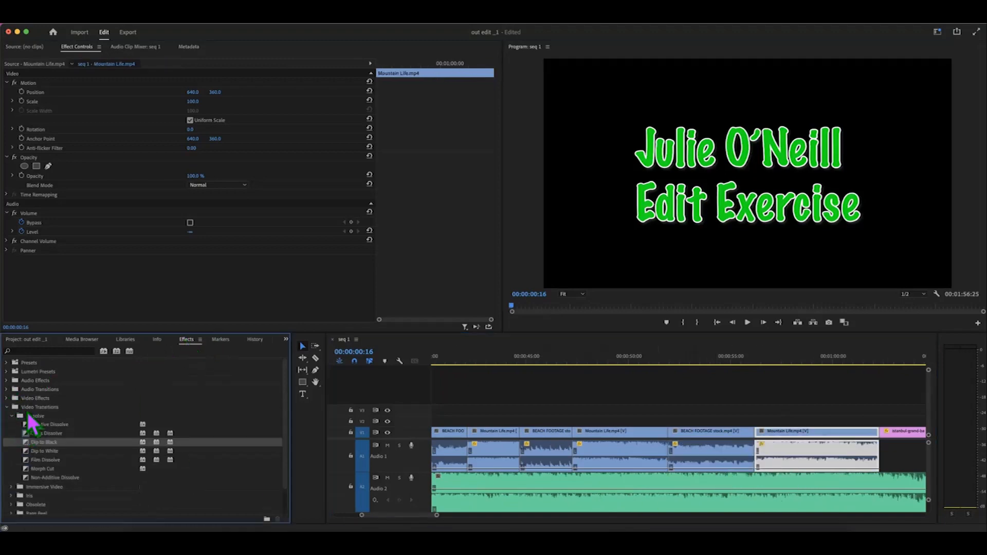
pyautogui.click(13, 416)
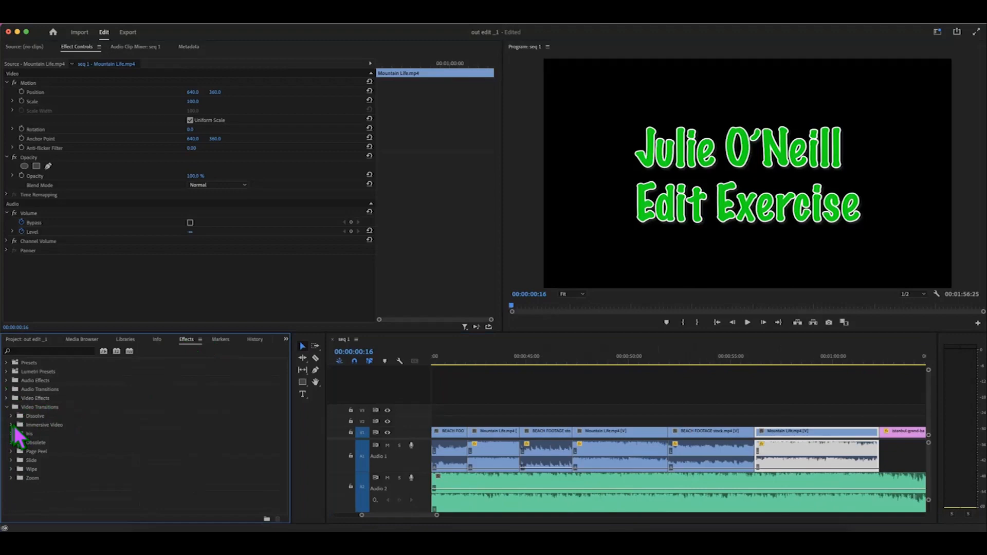
pyautogui.click(11, 426)
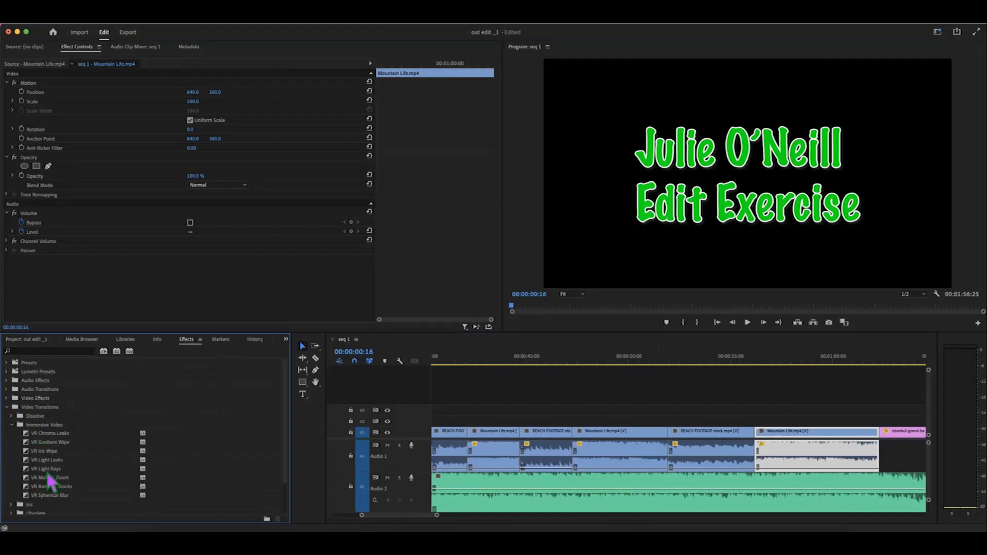
pyautogui.click(866, 362)
pyautogui.moveTo(868, 362)
pyautogui.mouseDown()
pyautogui.moveTo(885, 362)
pyautogui.moveTo(872, 362)
pyautogui.mouseUp()
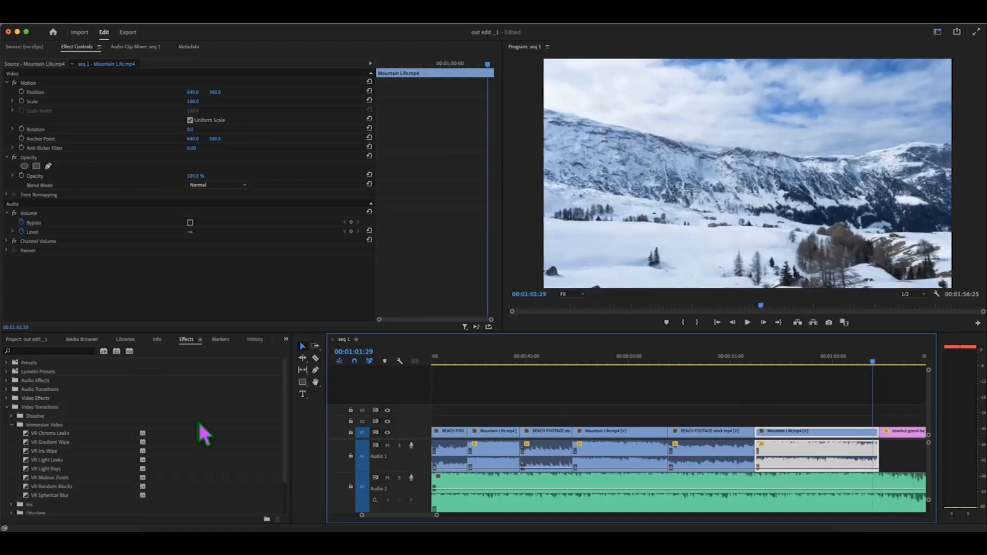
pyautogui.click(26, 462)
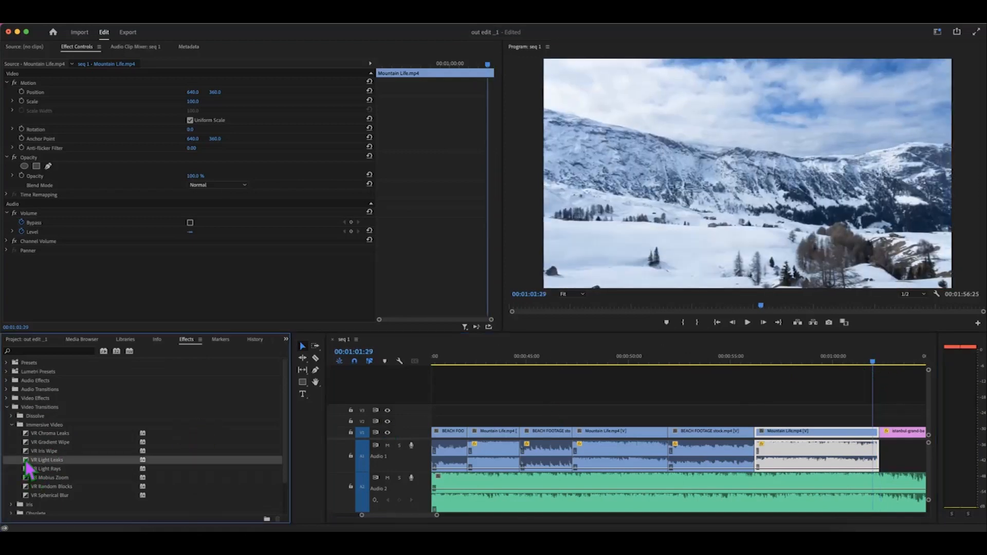
pyautogui.moveTo(773, 402); pyautogui.dragTo(825, 426)
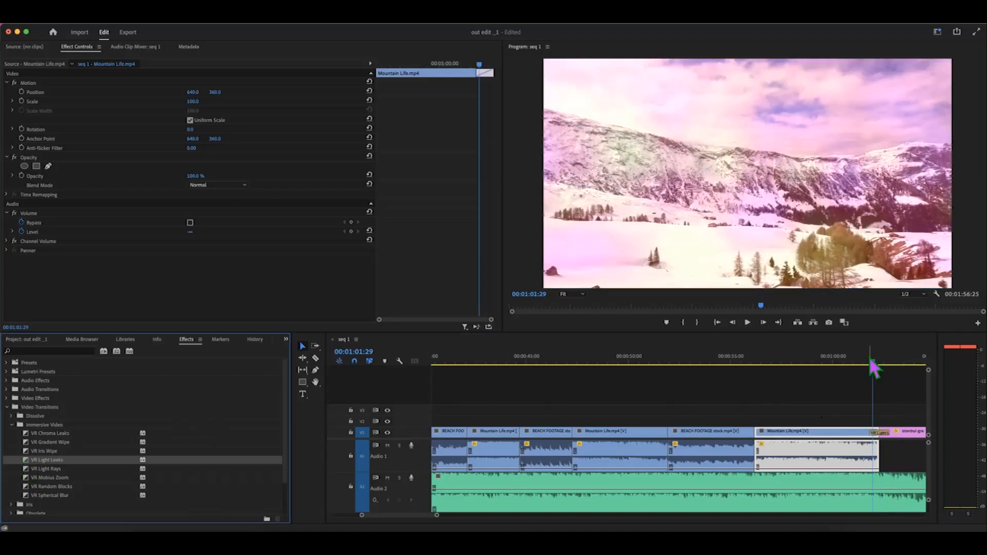
# Play the VR Light Leaks transition from 00:01:01:14 into the Istanbul photo, and bring the following photos into view
pyautogui.moveTo(872, 361)
pyautogui.mouseDown()
pyautogui.moveTo(851, 362)
pyautogui.moveTo(864, 361)
pyautogui.mouseUp()
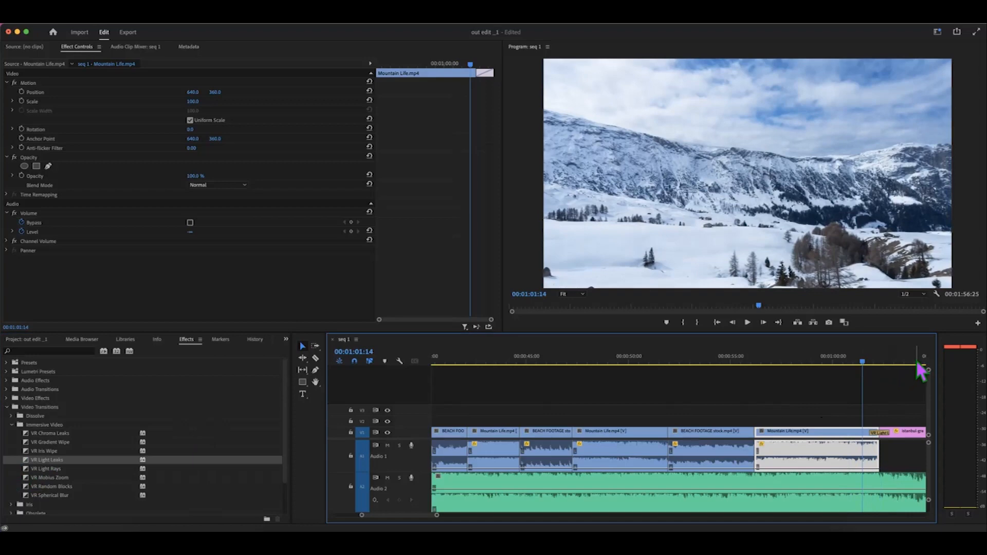
pyautogui.press('space')
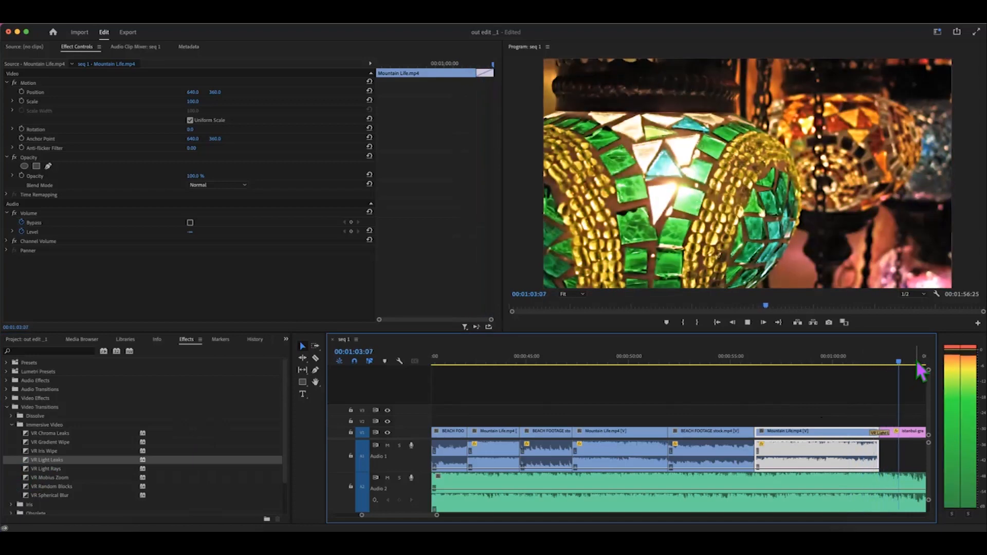
pyautogui.press('space')
pyautogui.hscroll(1, 886, 387)
pyautogui.hscroll(6, 884, 382)
pyautogui.hscroll(1, 673, 396)
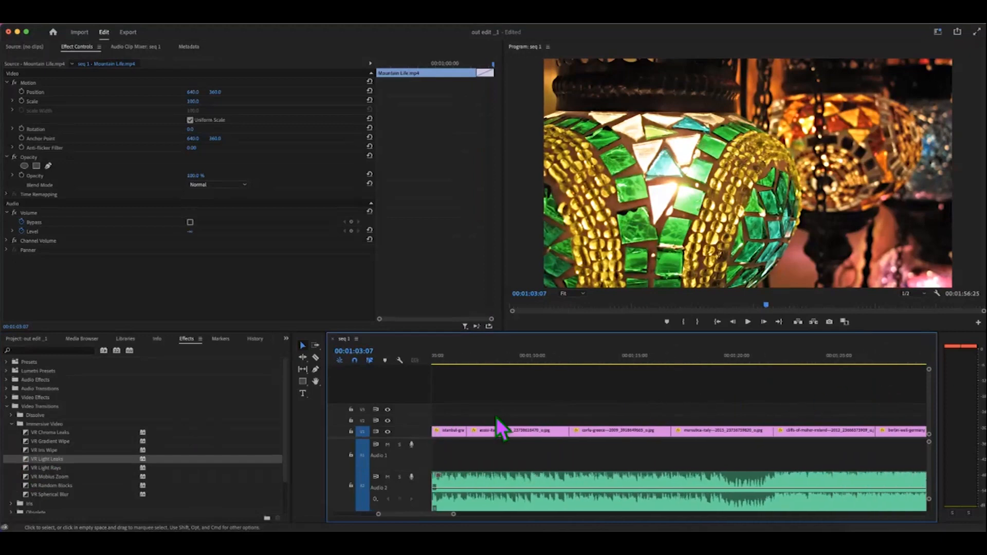
# Apply the Cross Zoom video transition at the cut between the first Marostica photo and the Cliffs of Moher photo
pyautogui.click(11, 424)
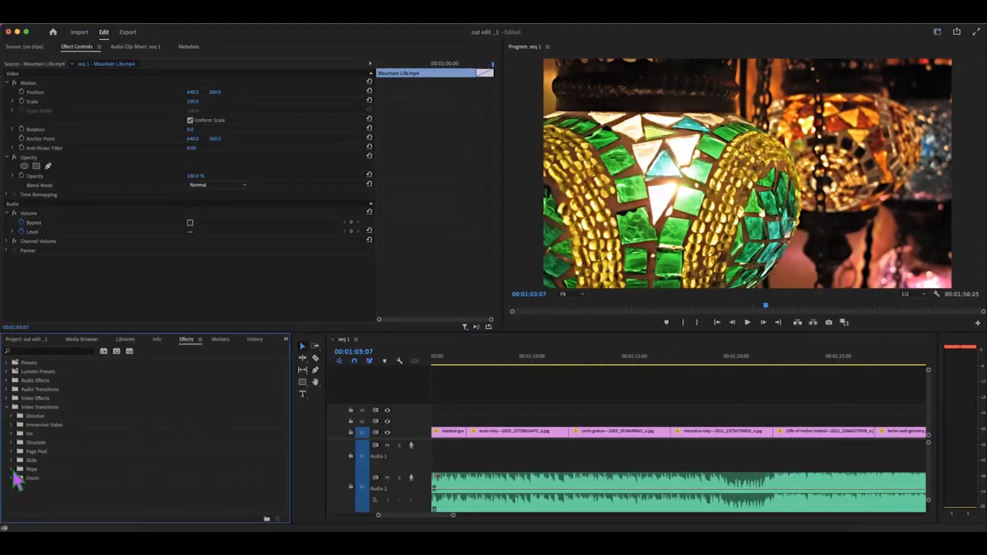
pyautogui.click(25, 489)
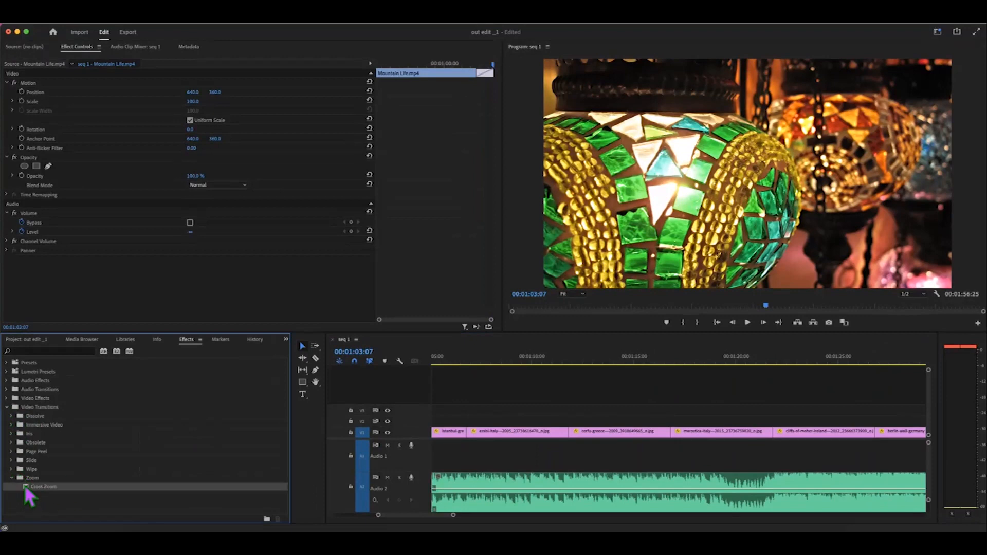
pyautogui.moveTo(533, 431); pyautogui.dragTo(721, 419)
pyautogui.moveTo(26, 489); pyautogui.dragTo(773, 432)
# Play the Cross Zoom transition from the Marostica photo into the Cliffs of Moher photo, starting around 00:01:20
pyautogui.click(742, 356)
pyautogui.press('space')
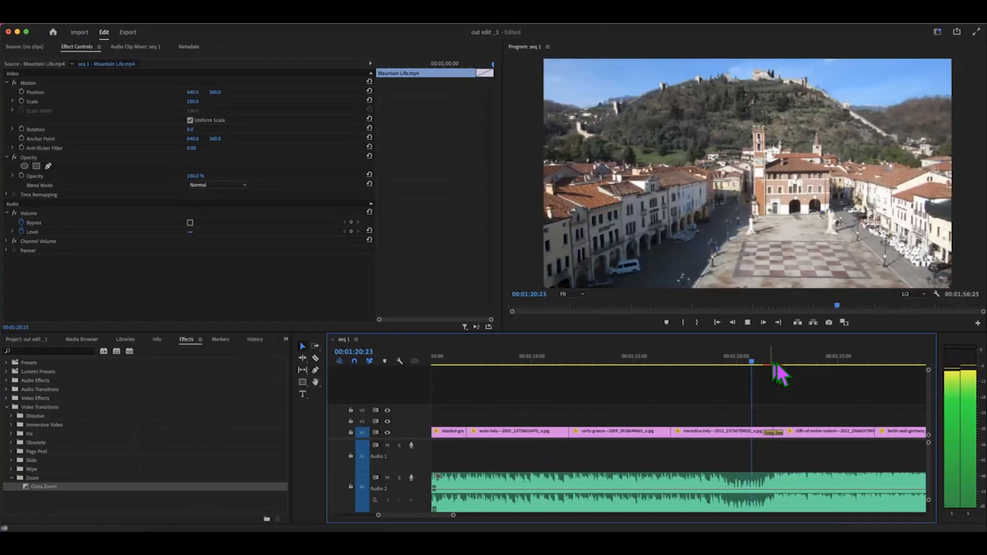
pyautogui.press('space')
pyautogui.click(770, 360)
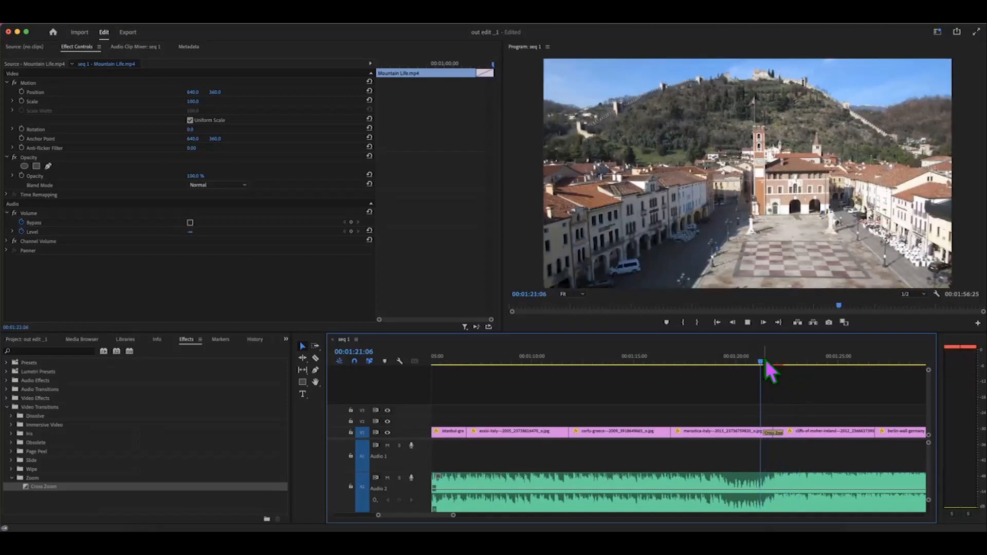
pyautogui.press('space')
pyautogui.press('space')
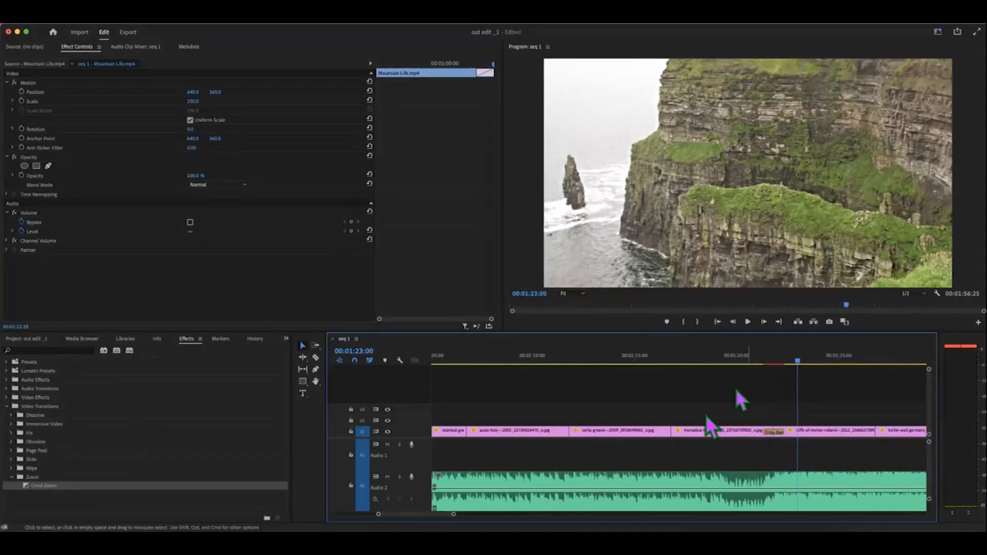
# Apply the Brush Strokes stylize effect to the Cliffs of Moher photo, with the playhead at 00:01:25:24
pyautogui.hscroll(10, 710, 390)
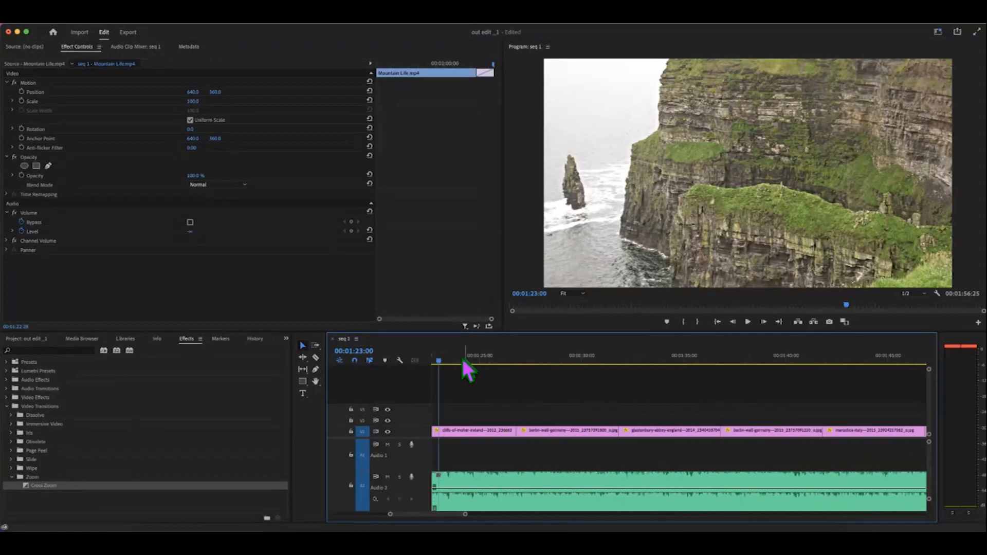
pyautogui.moveTo(440, 361); pyautogui.dragTo(497, 362)
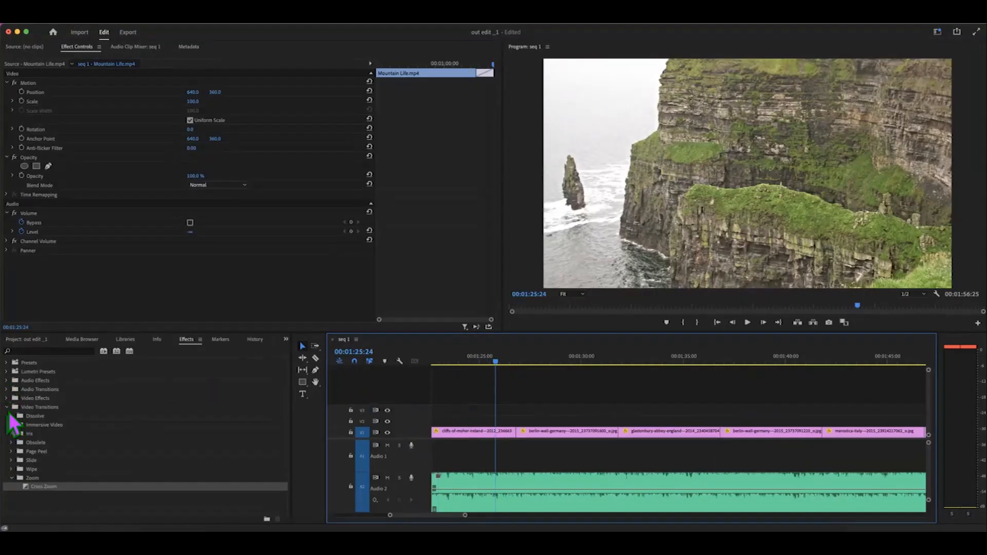
pyautogui.click(7, 408)
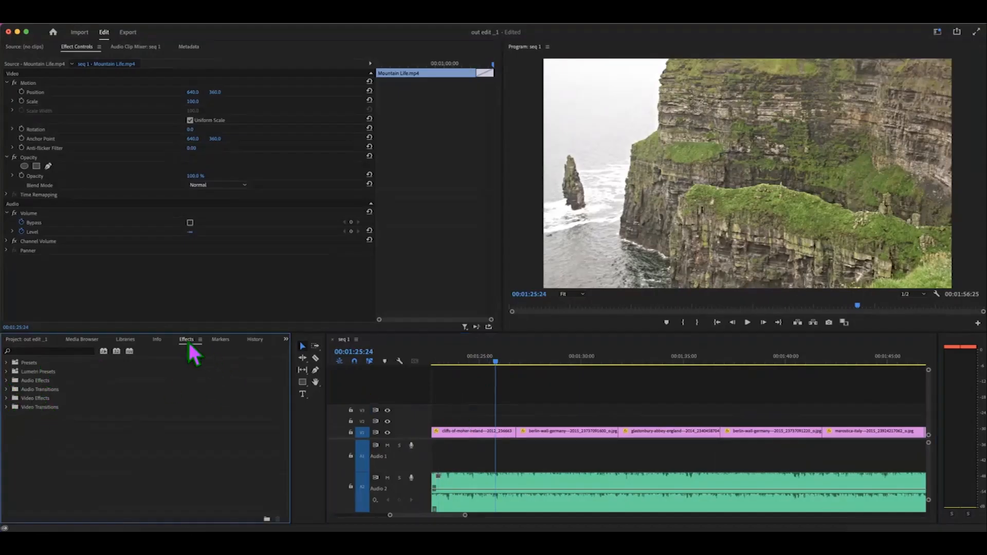
pyautogui.click(7, 399)
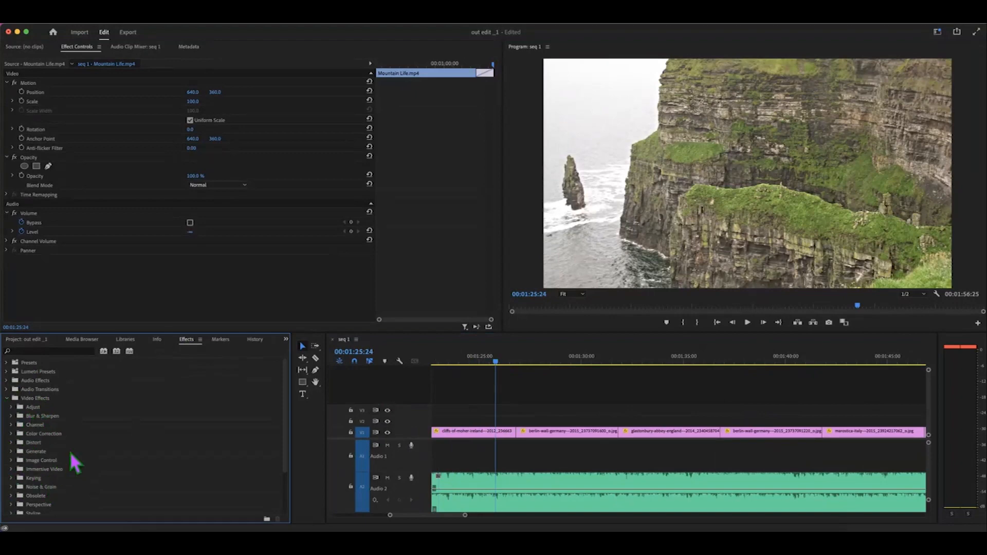
pyautogui.scroll(-3, 76, 465)
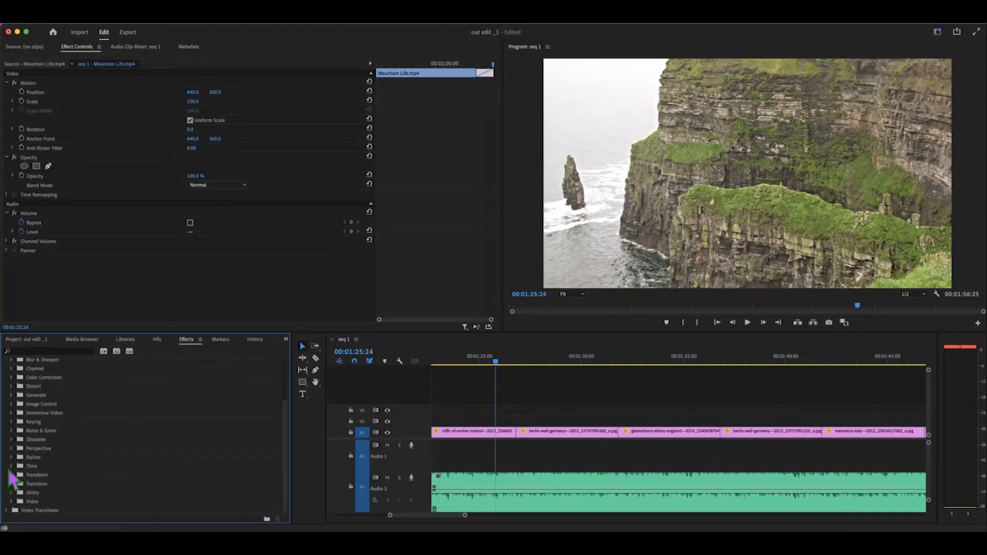
pyautogui.click(12, 458)
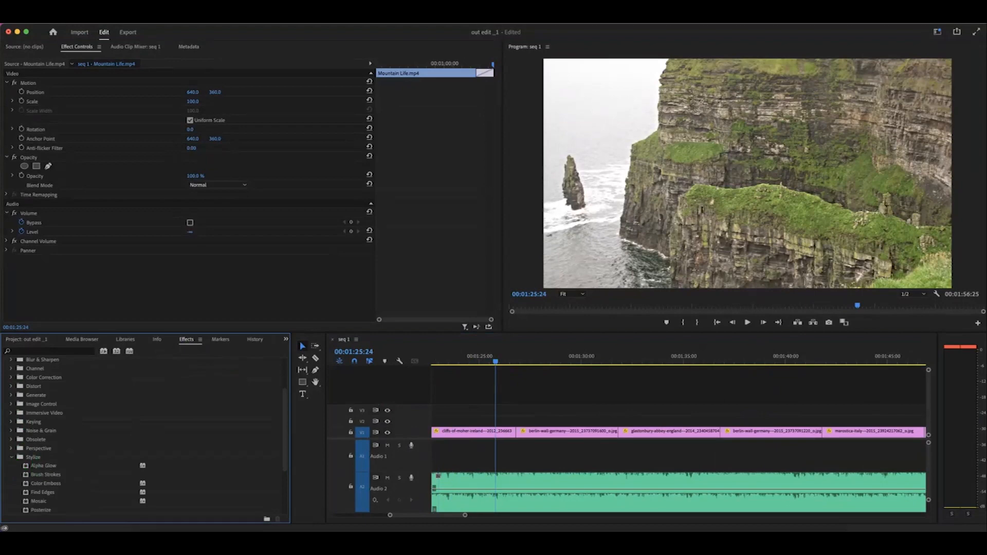
pyautogui.click(27, 477)
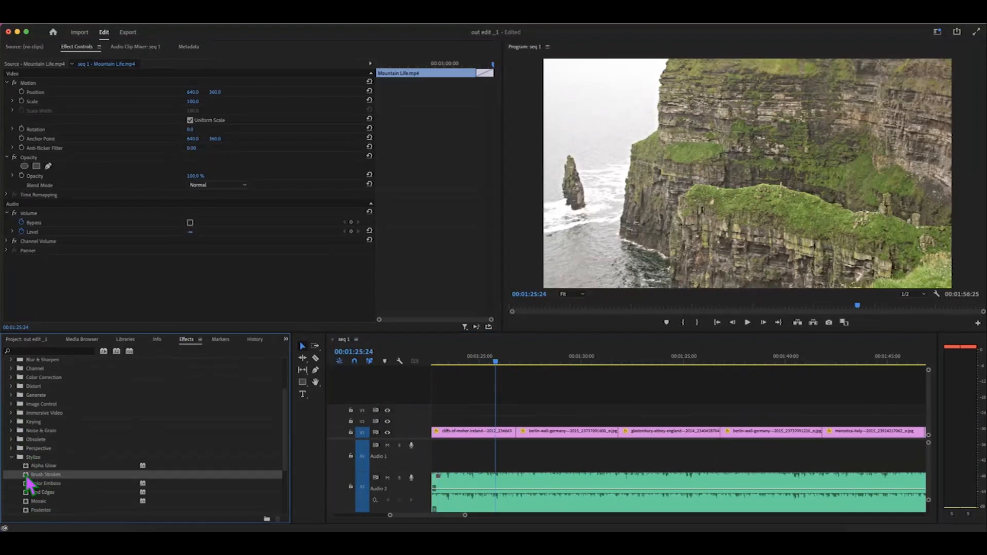
pyautogui.moveTo(542, 409); pyautogui.dragTo(723, 165)
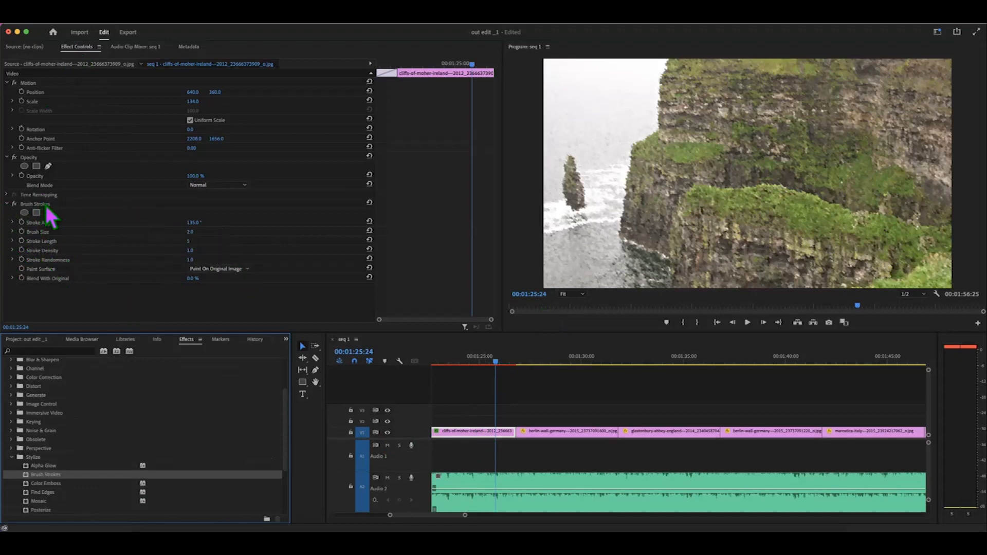
# Set the Cliffs of Moher photo's Brush Strokes effect to brush size 1.8 and stroke density 1.1
pyautogui.click(12, 232)
pyautogui.moveTo(155, 248)
pyautogui.mouseDown()
pyautogui.moveTo(143, 248)
pyautogui.moveTo(167, 248)
pyautogui.mouseUp()
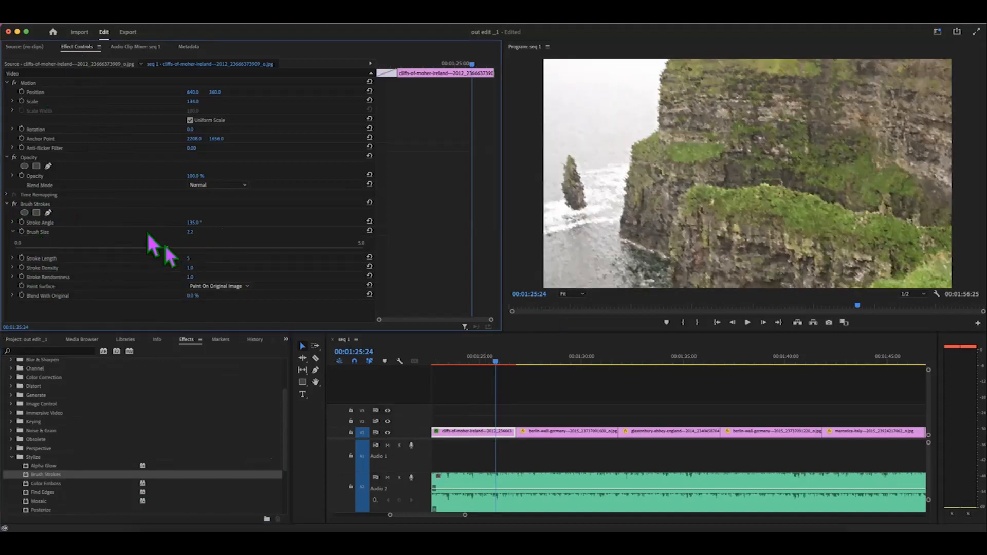
pyautogui.click(13, 268)
pyautogui.moveTo(190, 283)
pyautogui.mouseDown()
pyautogui.moveTo(169, 284)
pyautogui.moveTo(202, 283)
pyautogui.mouseUp()
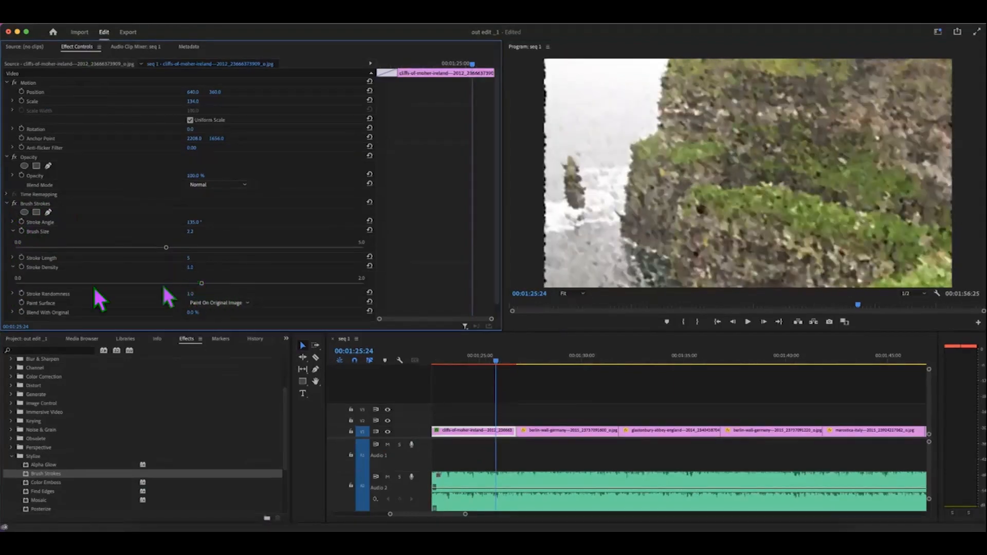
pyautogui.click(13, 222)
pyautogui.moveTo(167, 262); pyautogui.dragTo(137, 261)
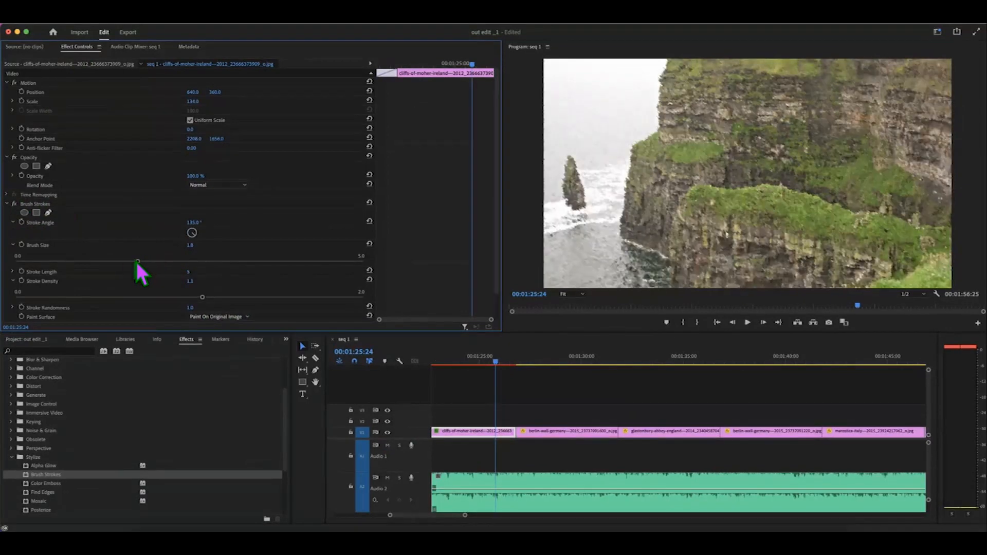
pyautogui.scroll(-2, 136, 261)
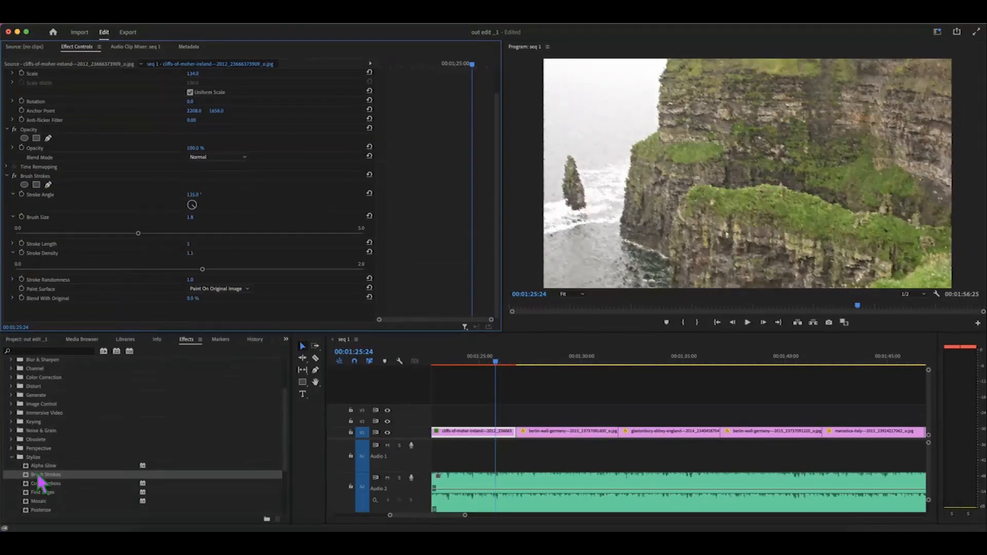
# Apply the Lumetri Color correction effect to the Glastonbury Abbey photo, with the playhead at 00:01:34:26
pyautogui.click(11, 458)
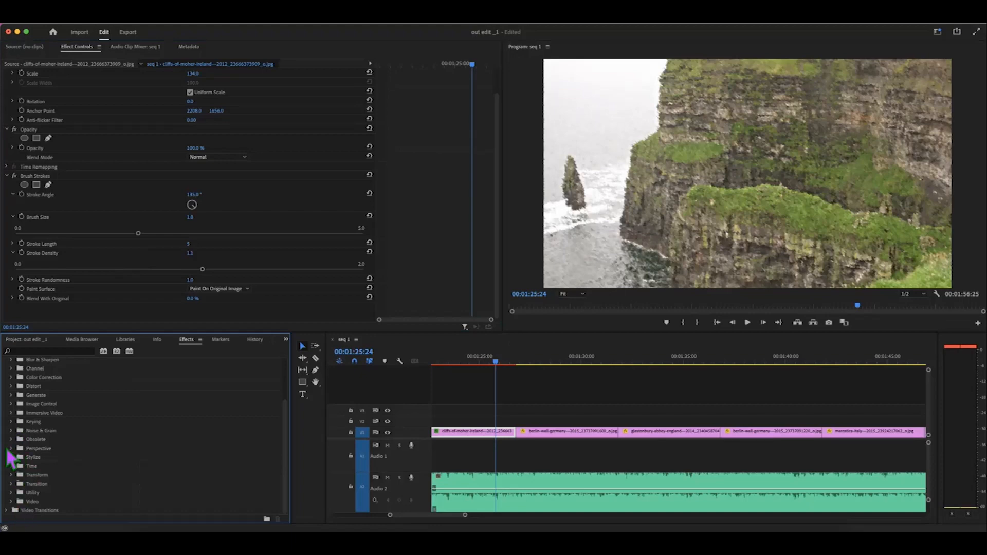
pyautogui.click(12, 378)
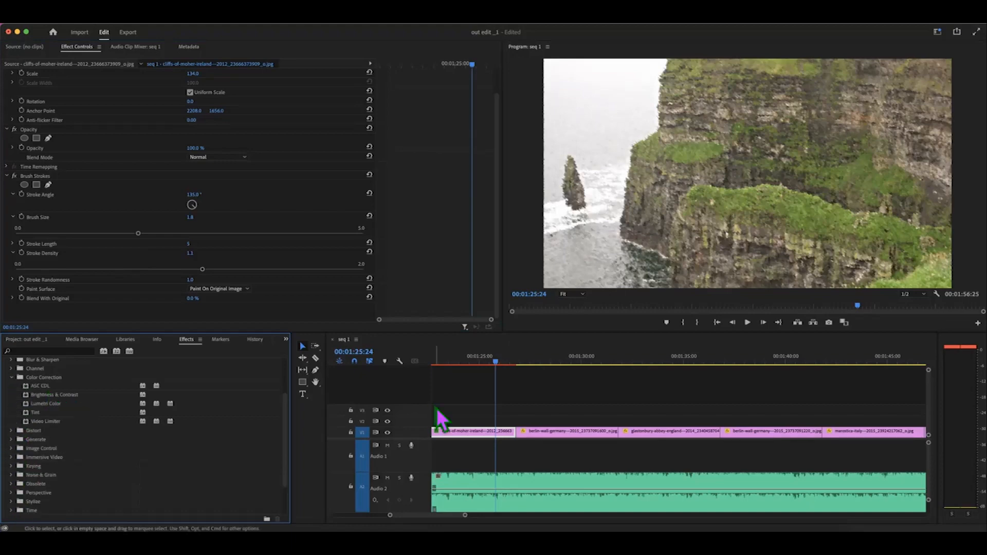
pyautogui.click(578, 361)
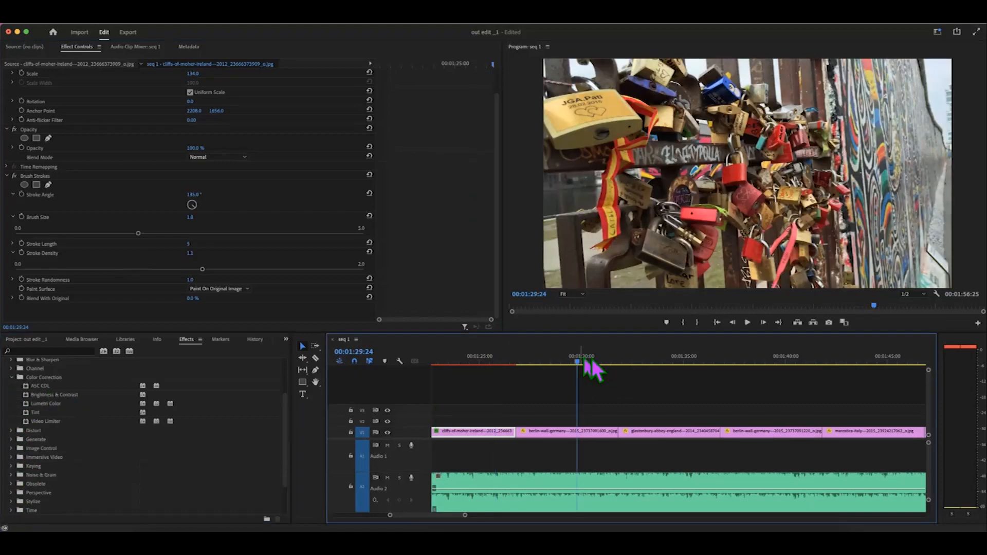
pyautogui.moveTo(583, 363); pyautogui.dragTo(680, 363)
pyautogui.click(676, 435)
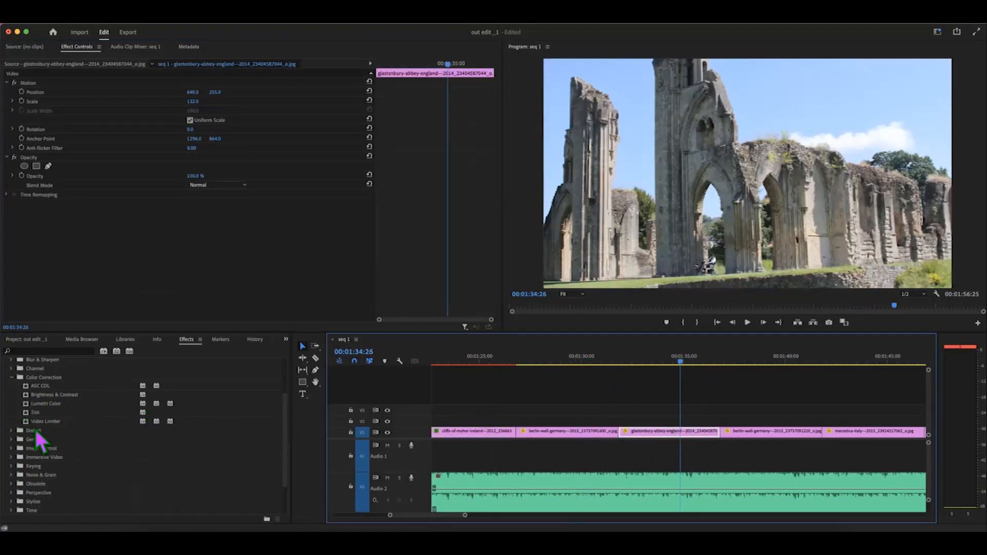
pyautogui.moveTo(29, 406); pyautogui.dragTo(730, 432)
pyautogui.moveTo(31, 414); pyautogui.dragTo(679, 432)
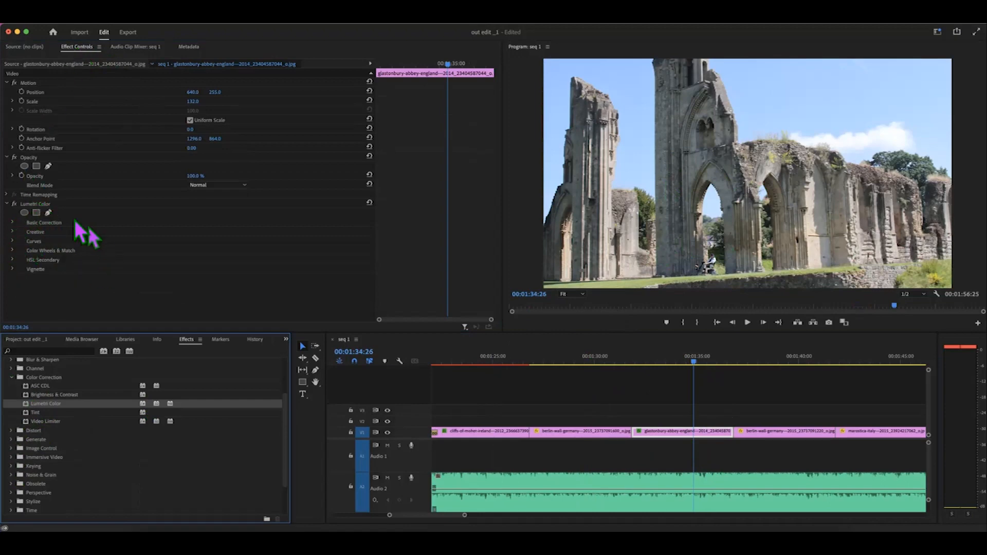
# Shift the abbey photo's Lumetri creative shadow tint slightly toward green and raise the Basic Correction saturation to 144
pyautogui.click(13, 232)
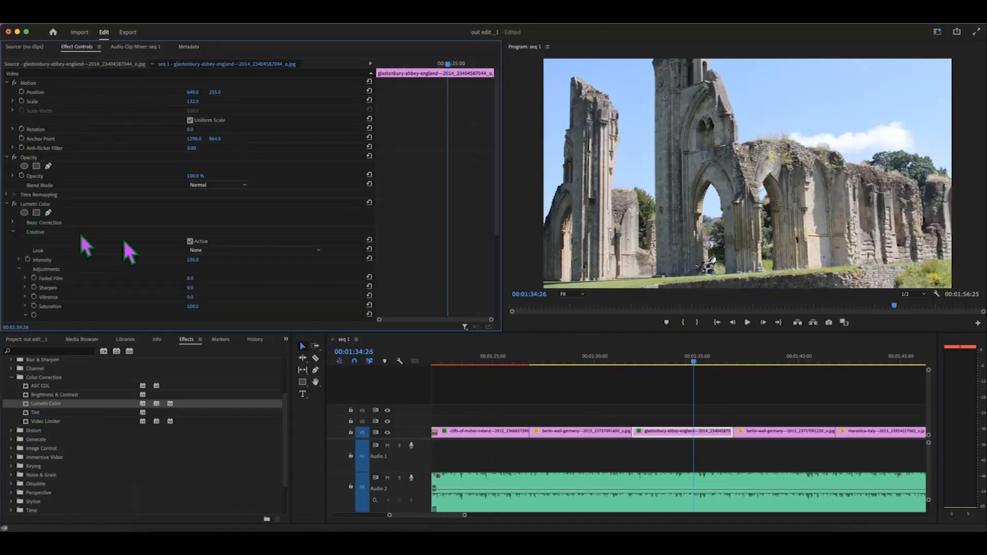
pyautogui.scroll(-4, 216, 269)
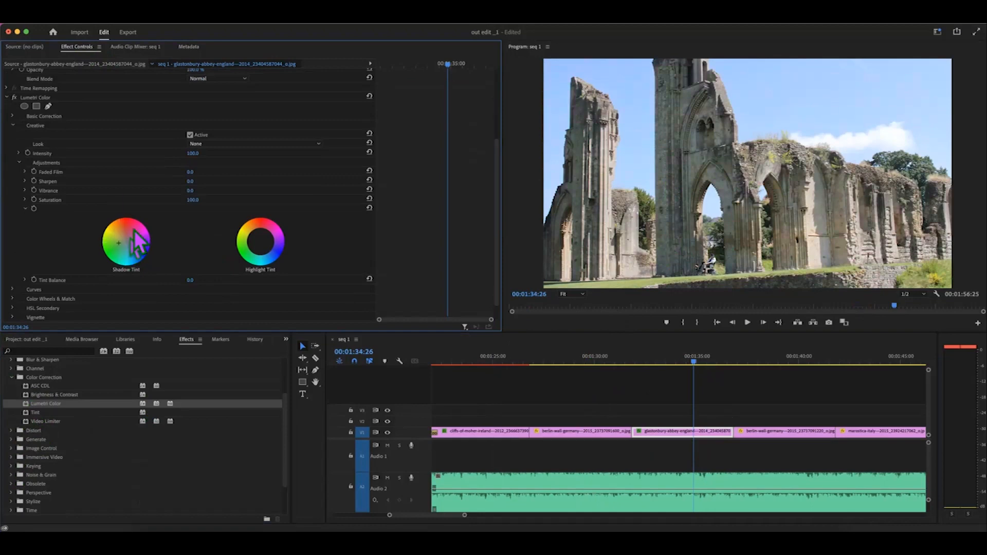
pyautogui.click(13, 116)
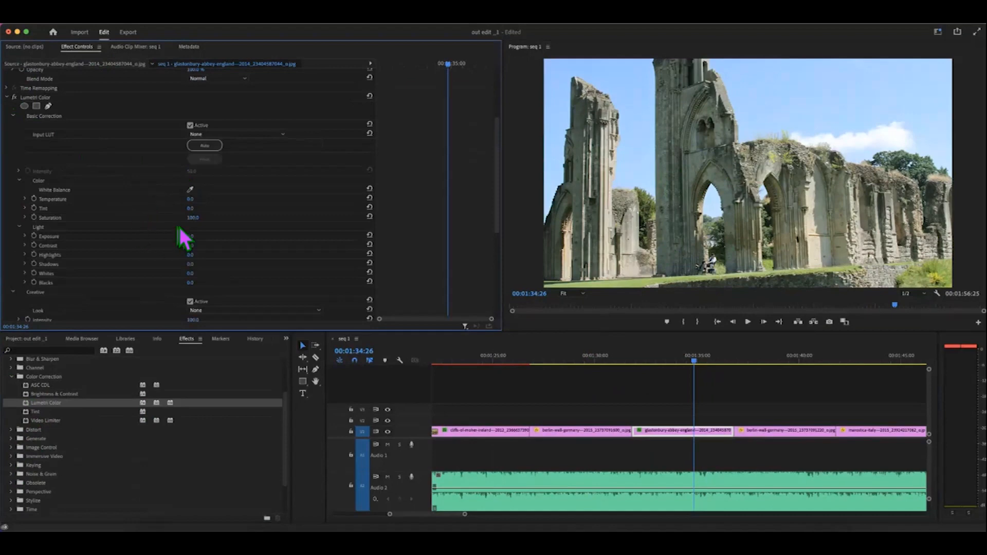
pyautogui.moveTo(192, 218); pyautogui.dragTo(219, 236)
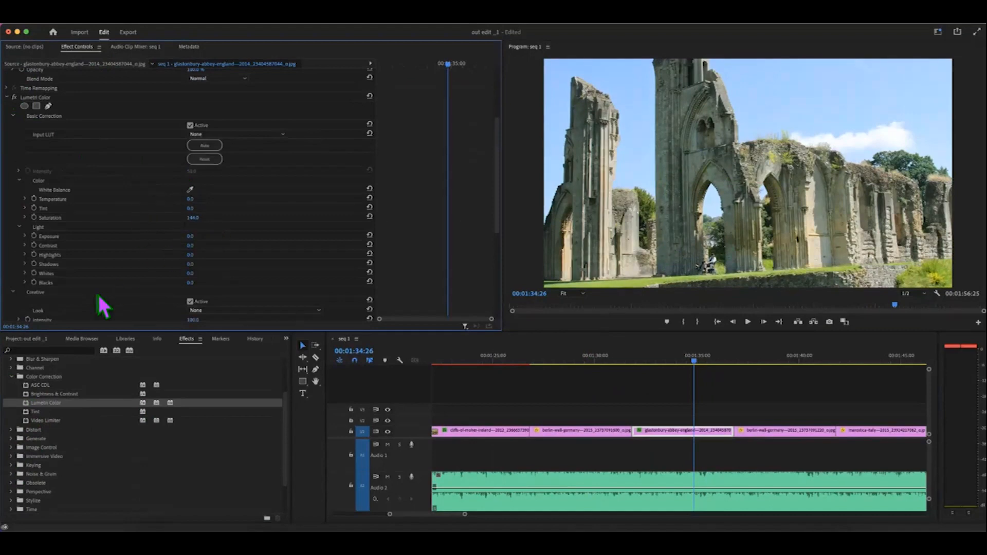
# Shape the abbey photo's white RGB curve into an S by lowering the darker tones and raising the brighter tones
pyautogui.scroll(-8, 78, 282)
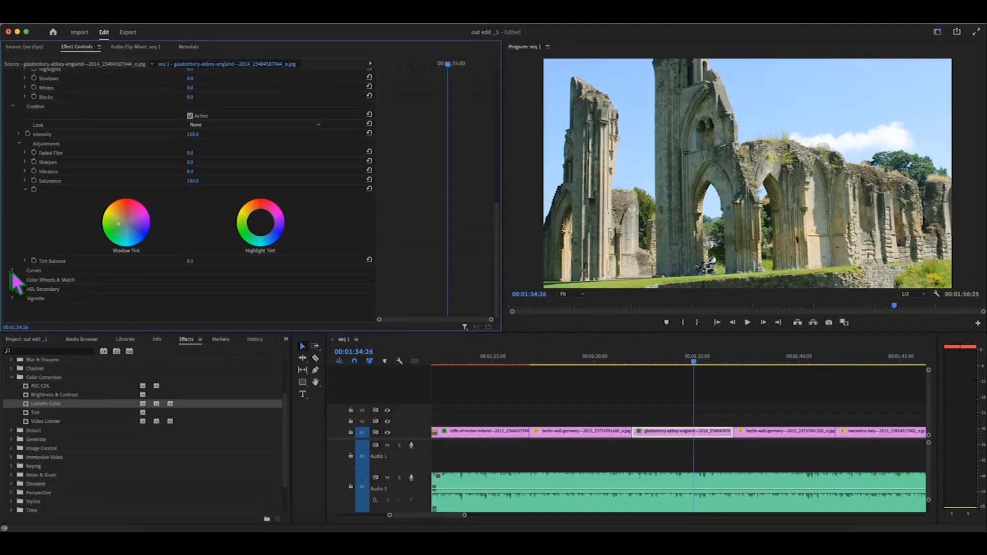
pyautogui.click(15, 273)
pyautogui.scroll(-10, 121, 282)
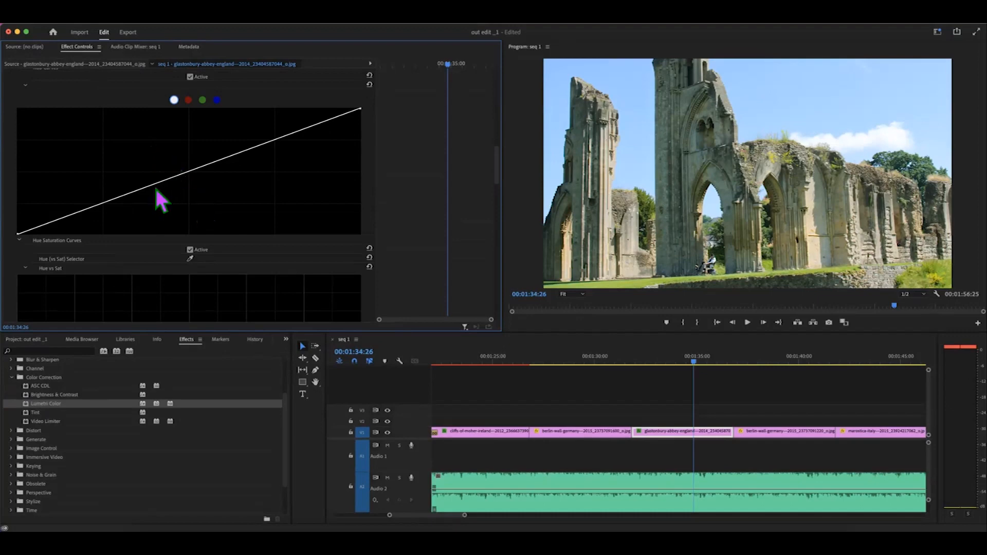
pyautogui.moveTo(153, 183); pyautogui.dragTo(165, 214)
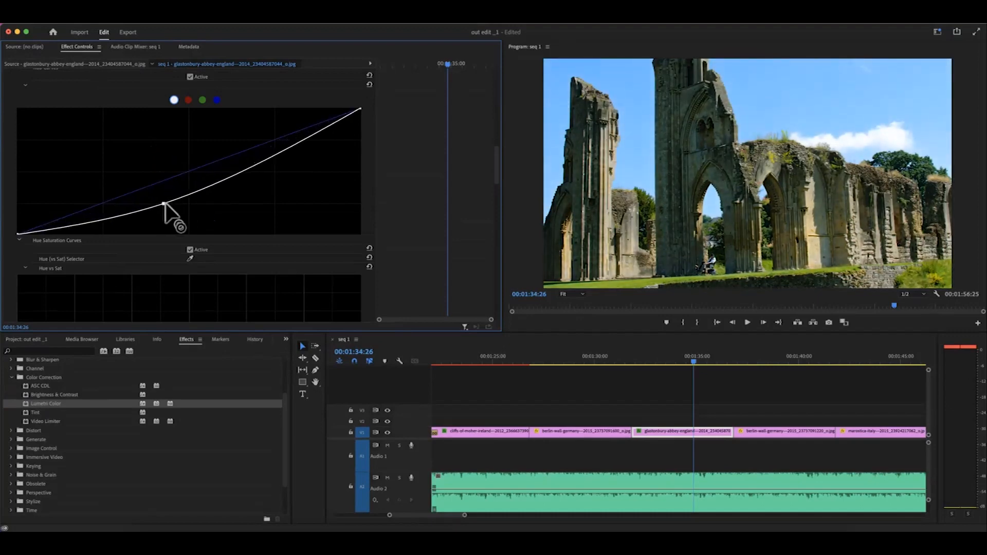
pyautogui.moveTo(259, 162); pyautogui.dragTo(242, 134)
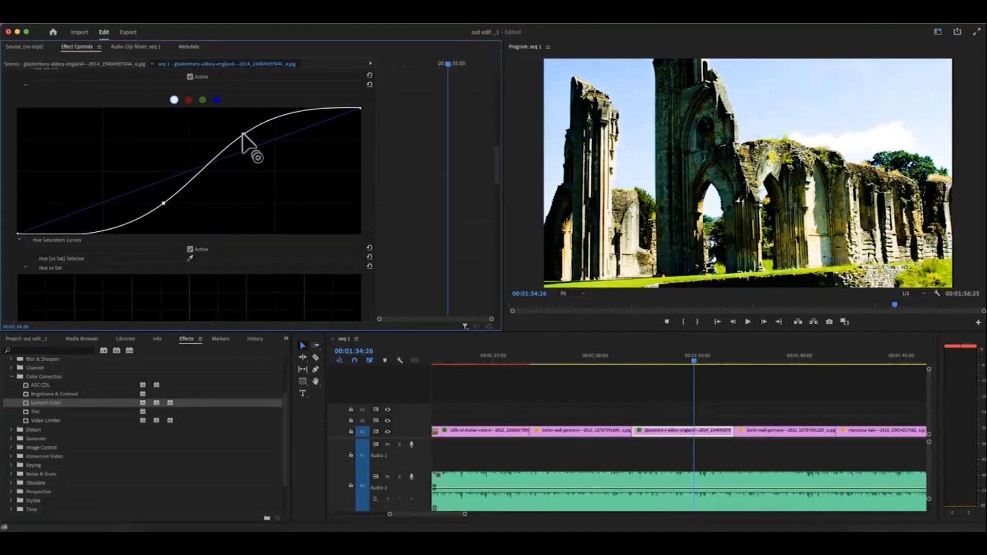
# Add points around magenta on the abbey photo's Hue vs Luma curve, raising the curve on the red side
pyautogui.scroll(-10, 70, 172)
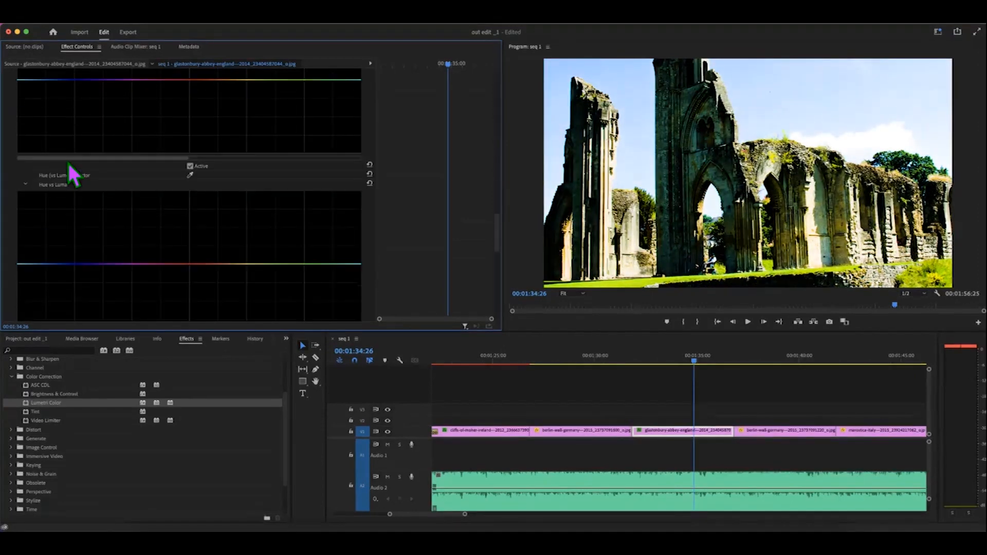
pyautogui.moveTo(128, 263); pyautogui.dragTo(124, 243)
pyautogui.moveTo(190, 244); pyautogui.dragTo(149, 277)
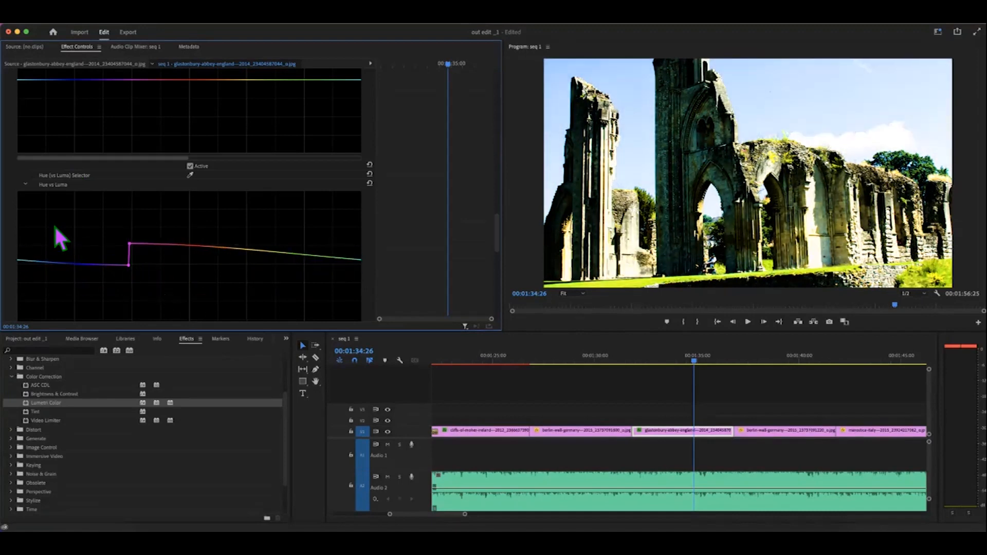
# Tint the abbey photo's shadows toward blue with the Shadows wheel in Lumetri's Color Wheels & Match section
pyautogui.scroll(-8, 59, 236)
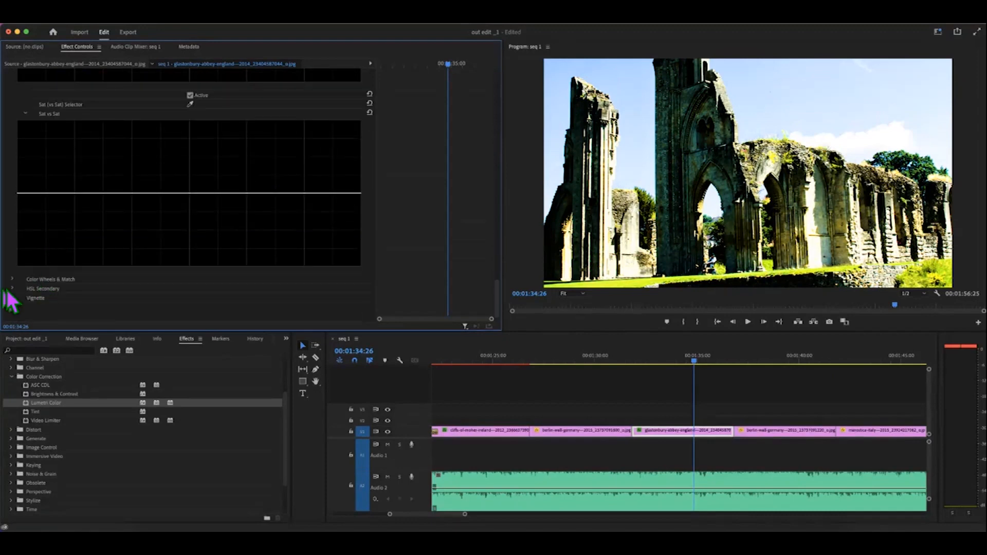
pyautogui.click(16, 279)
pyautogui.scroll(-5, 214, 269)
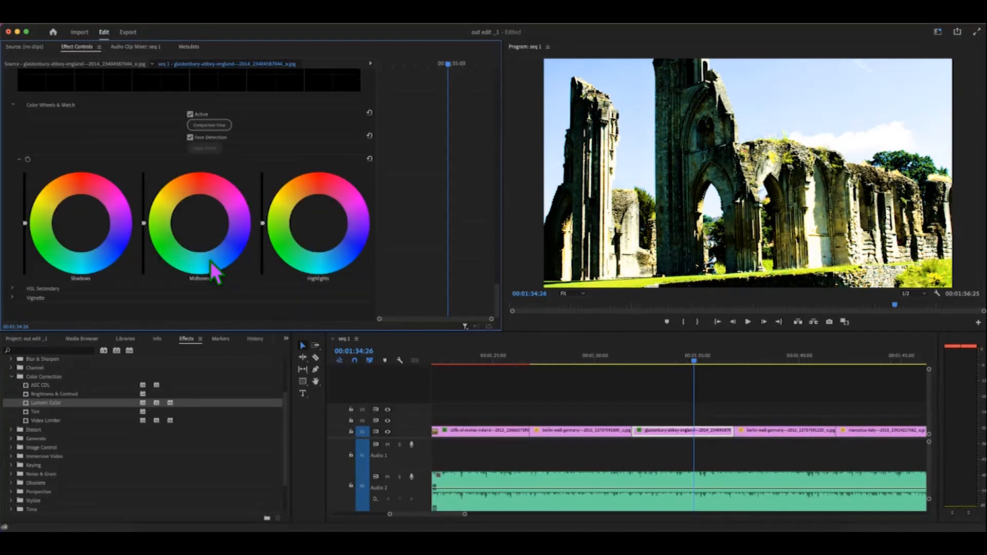
pyautogui.moveTo(73, 213); pyautogui.dragTo(76, 210)
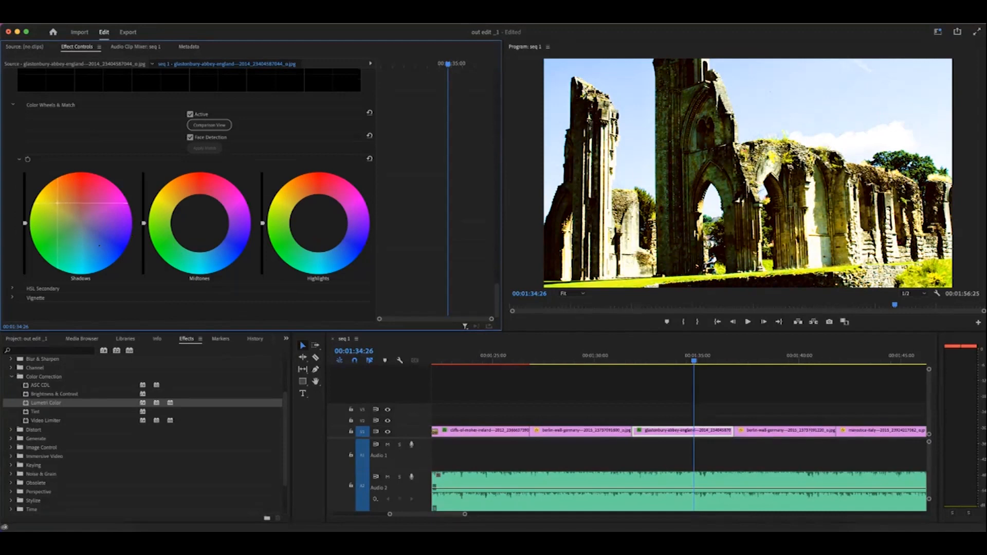
pyautogui.doubleClick(73, 221)
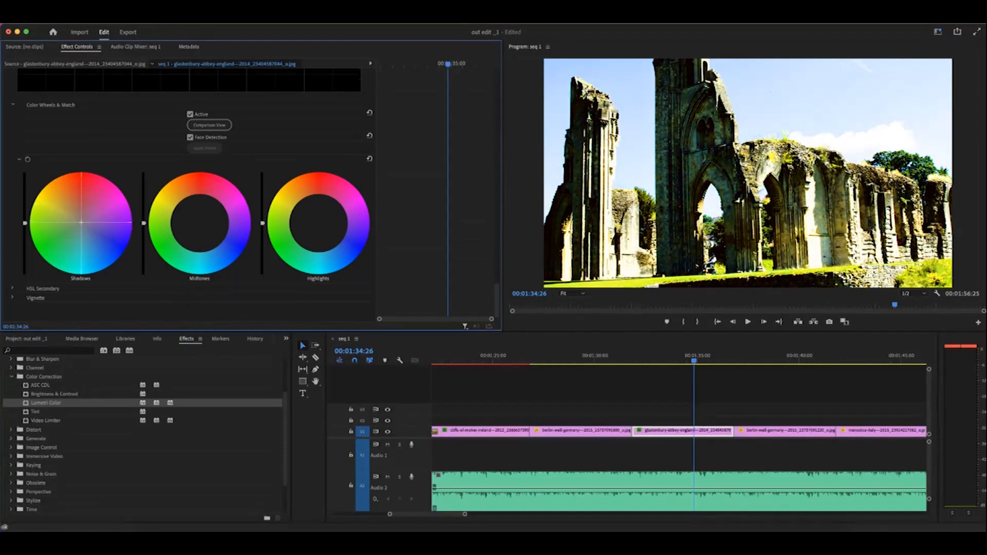
pyautogui.moveTo(66, 209); pyautogui.dragTo(108, 236)
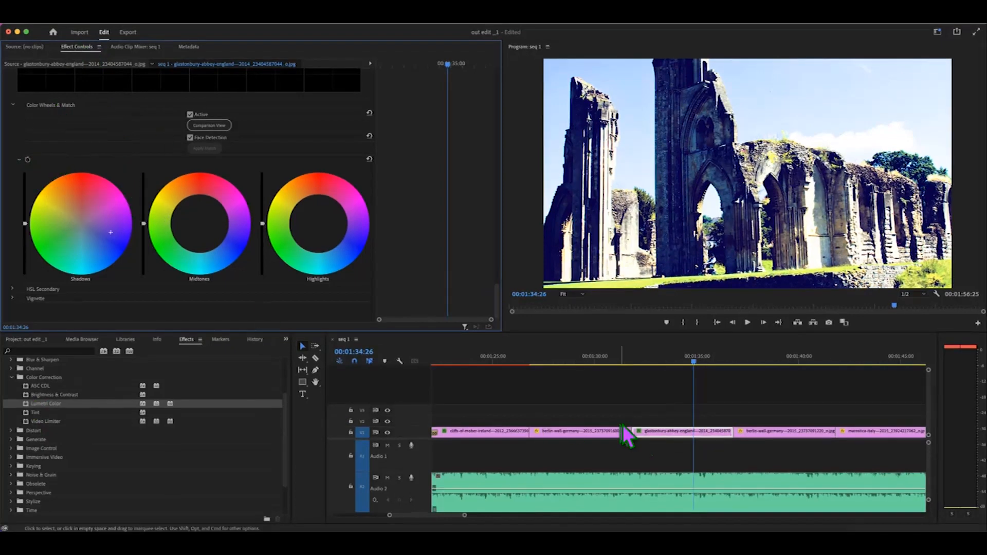
# Review the edited sequence from the stock footage through the photos to the closing fade near 00:01:55:24
pyautogui.click(588, 384)
pyautogui.hscroll(-10, 612, 407)
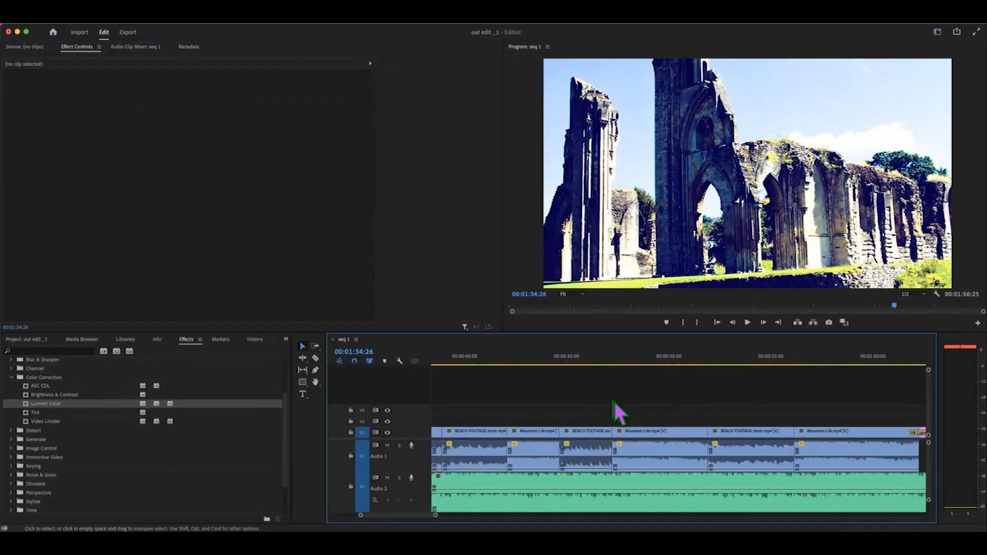
pyautogui.click(490, 355)
pyautogui.hscroll(4, 608, 372)
pyautogui.moveTo(471, 356); pyautogui.dragTo(713, 359)
pyautogui.hscroll(5, 713, 360)
pyautogui.hscroll(10, 713, 365)
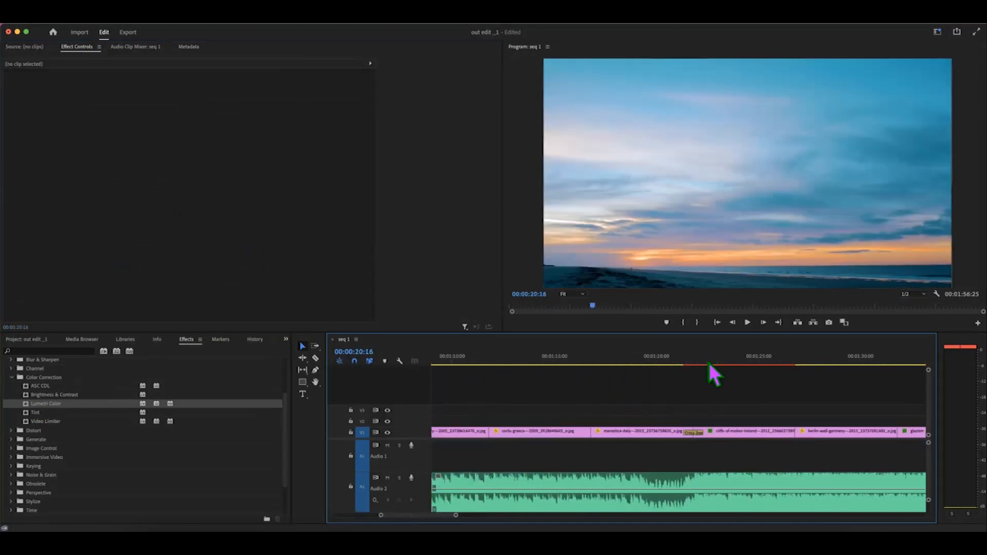
pyautogui.moveTo(461, 355); pyautogui.dragTo(565, 356)
pyautogui.hscroll(6, 565, 358)
pyautogui.hscroll(8, 566, 356)
pyautogui.hscroll(-4, 566, 356)
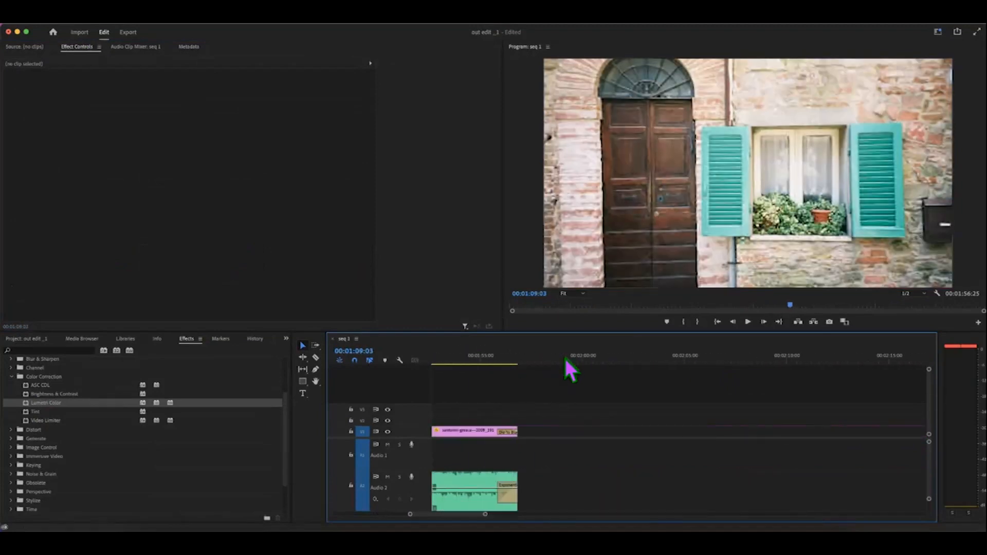
pyautogui.click(591, 358)
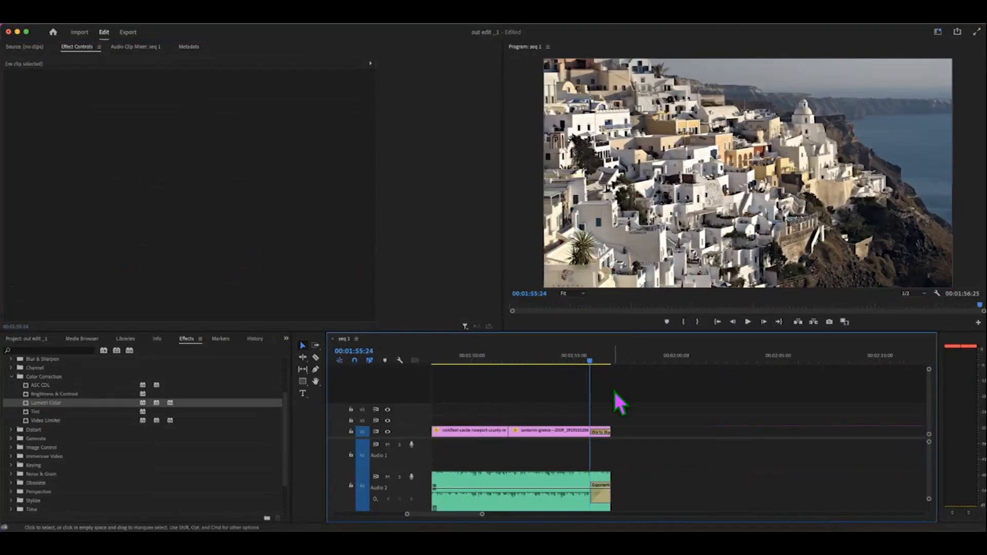
# Save the project and export the sequence as Edit Exercise.mp4 in H.264 with the Match Source - Adaptive High Bitrate preset
pyautogui.press('super+s')
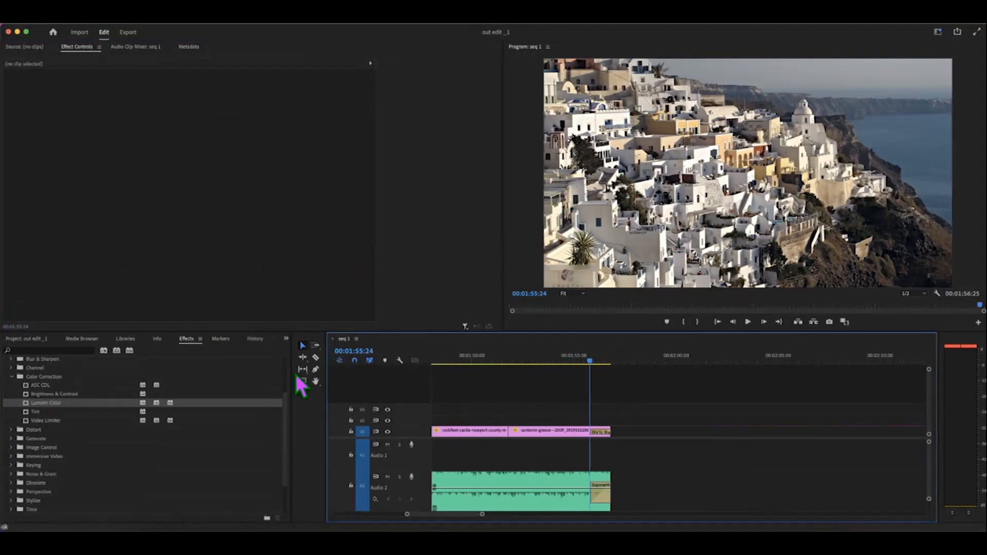
pyautogui.press('super+m')
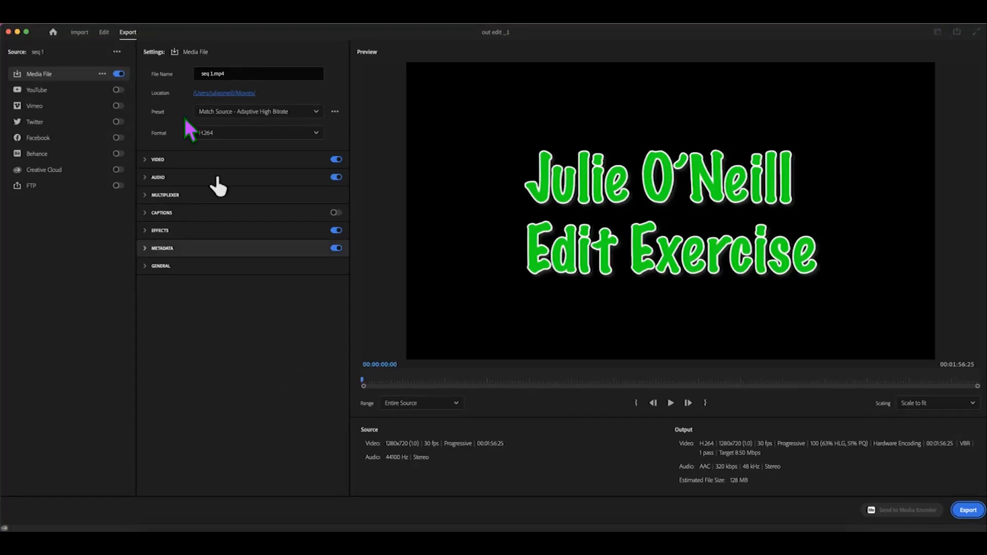
pyautogui.click(236, 74)
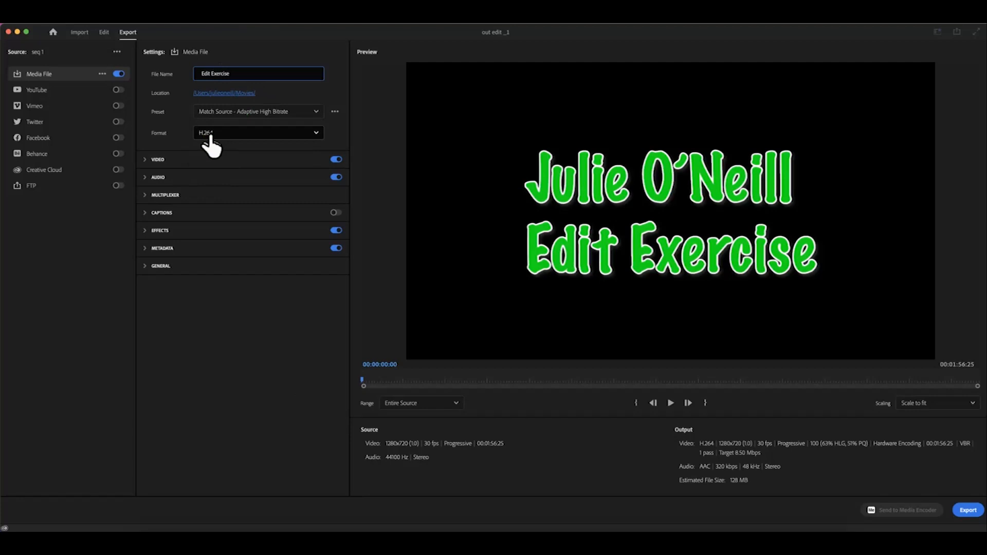
pyautogui.click(150, 159)
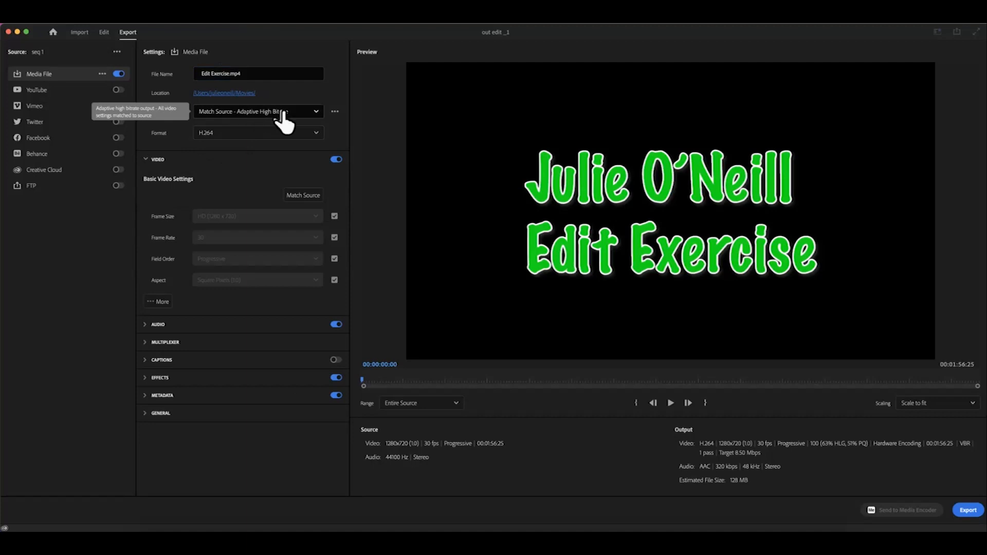
pyautogui.click(967, 510)
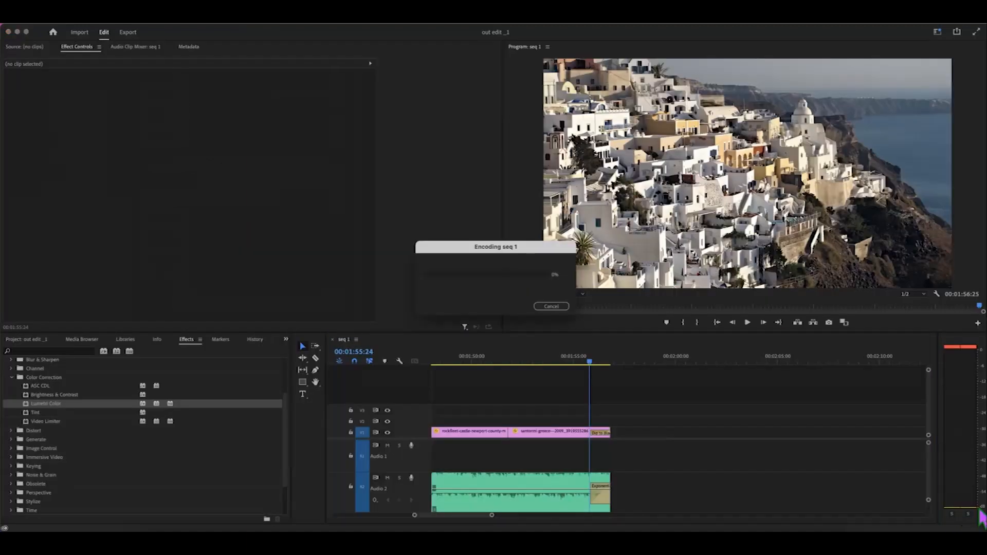